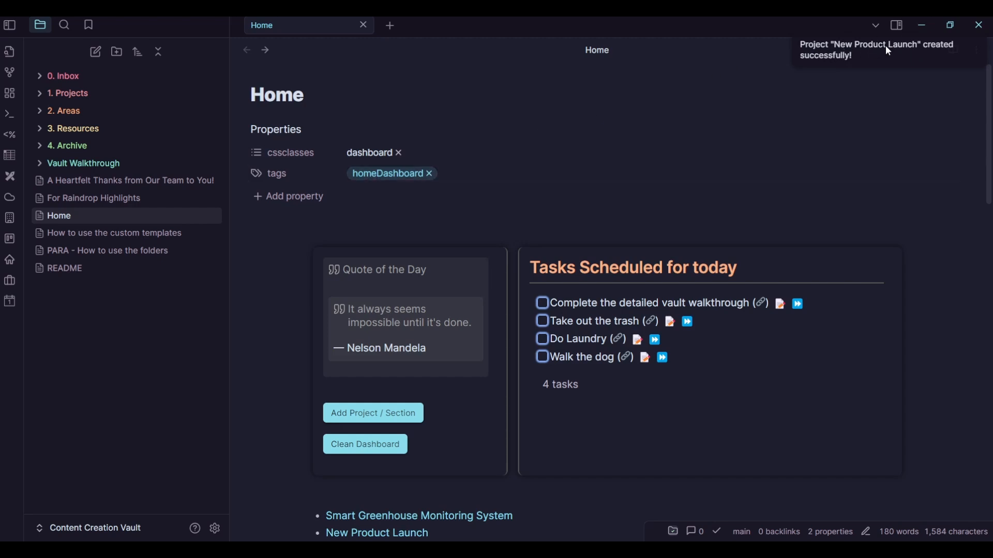
Inspect the New Product Launch project's Detailed Tasks, Meetings and Resources folders under 1. Projects
click(43, 96)
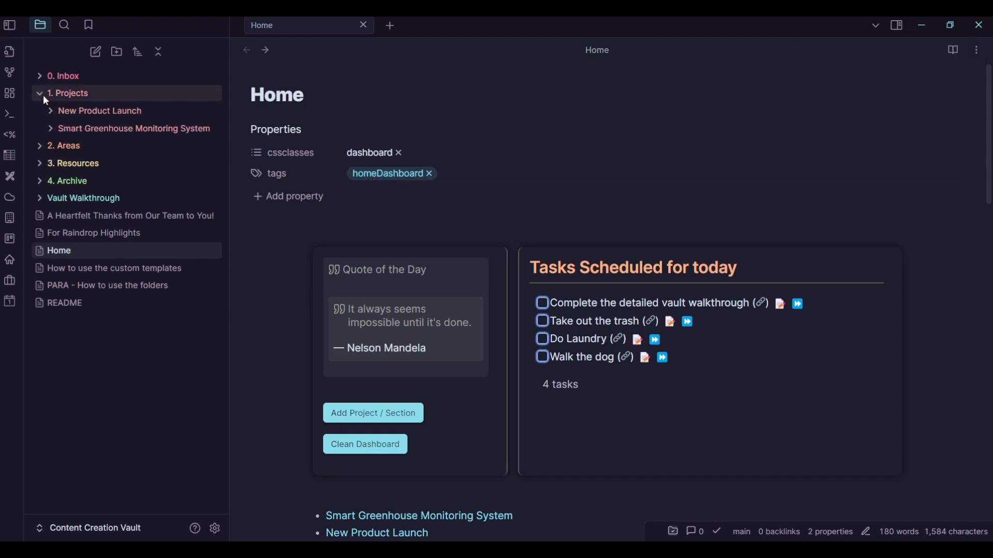
click(55, 110)
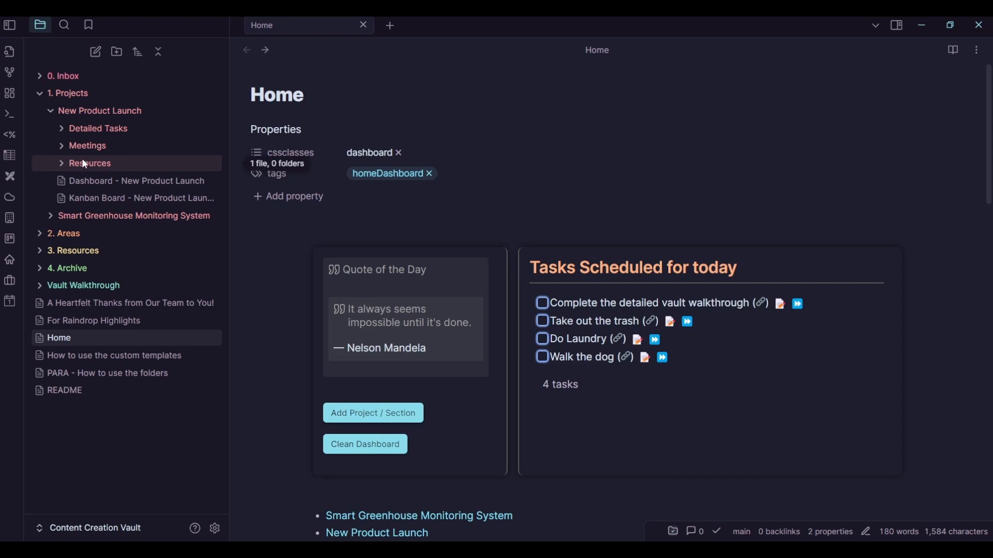
click(68, 159)
click(61, 142)
click(63, 129)
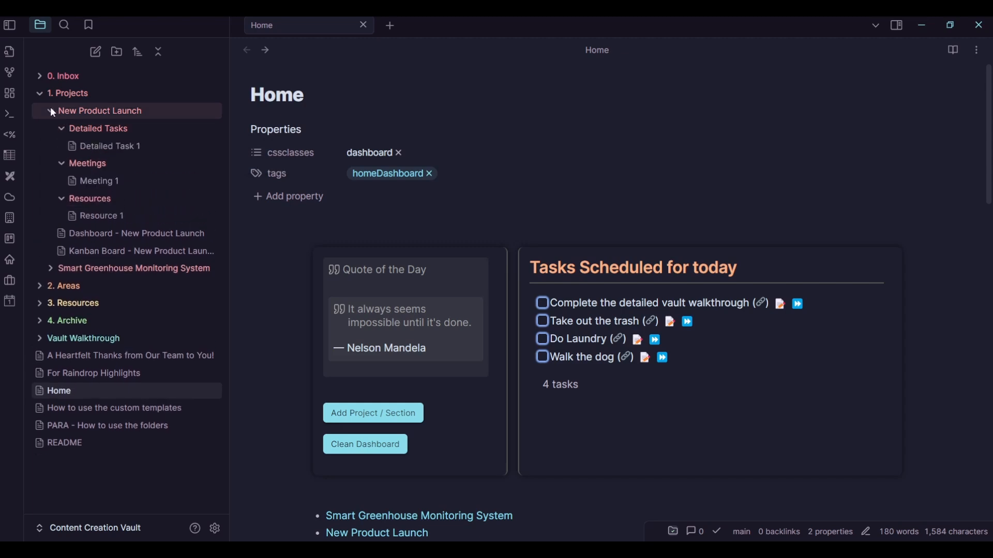
click(51, 109)
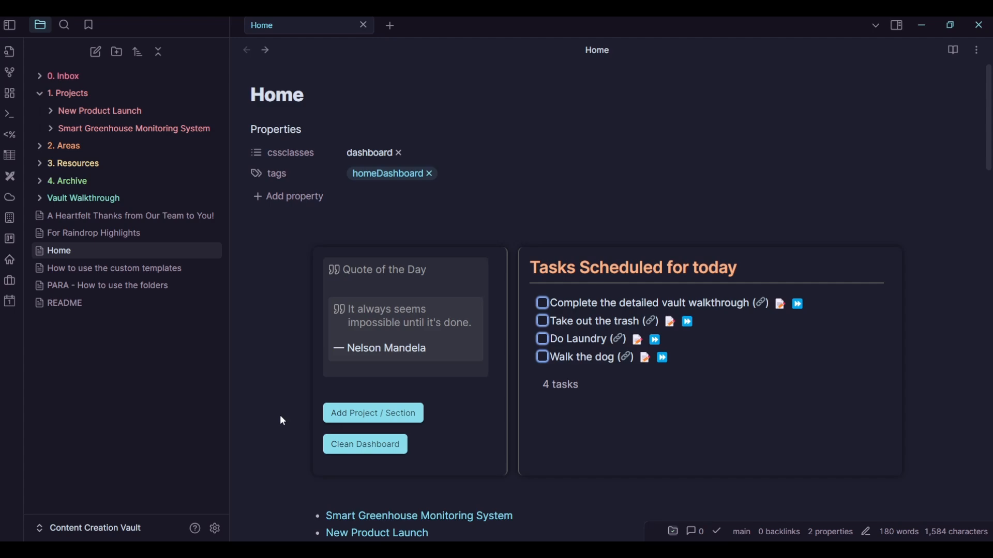
Start a new Written Project named "Novel Draft" with the QuickAdd Create New Project command
key(ctrl+p)
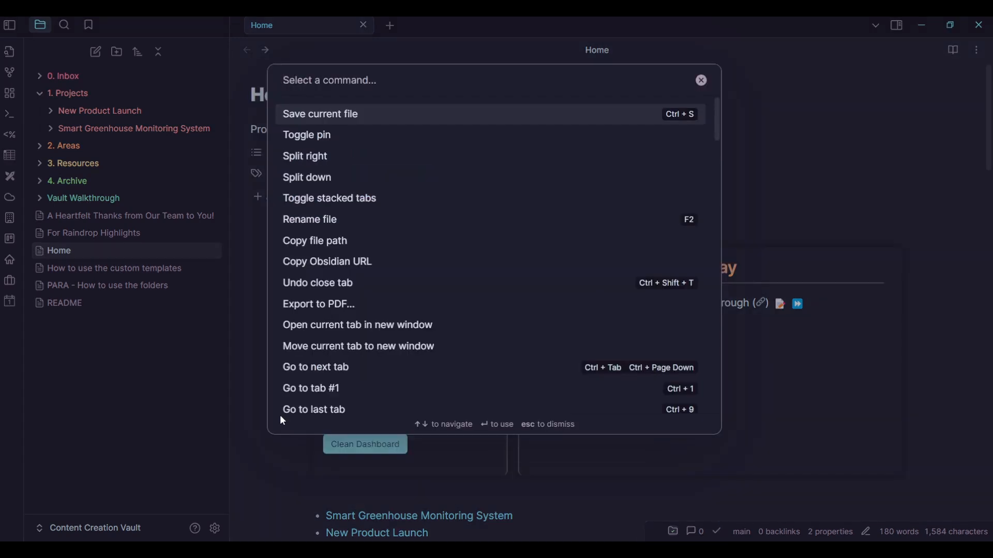
text(create new proje)
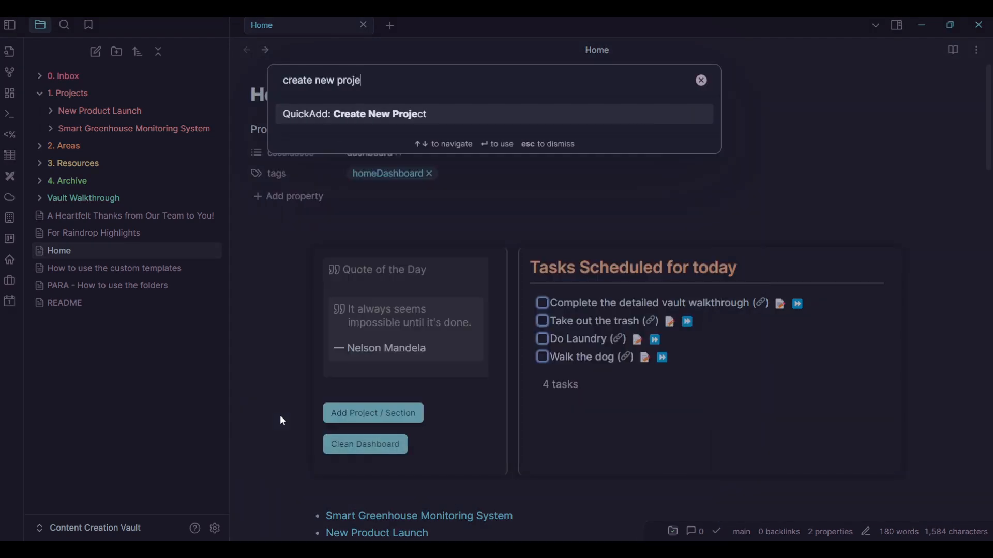
key(Return)
text(writt)
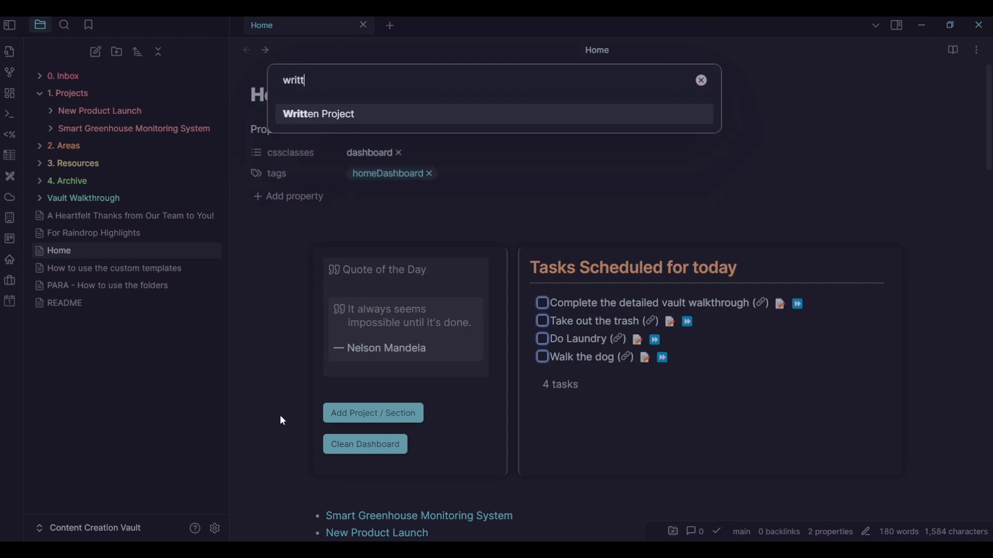
key(Return)
text(Novel Draft)
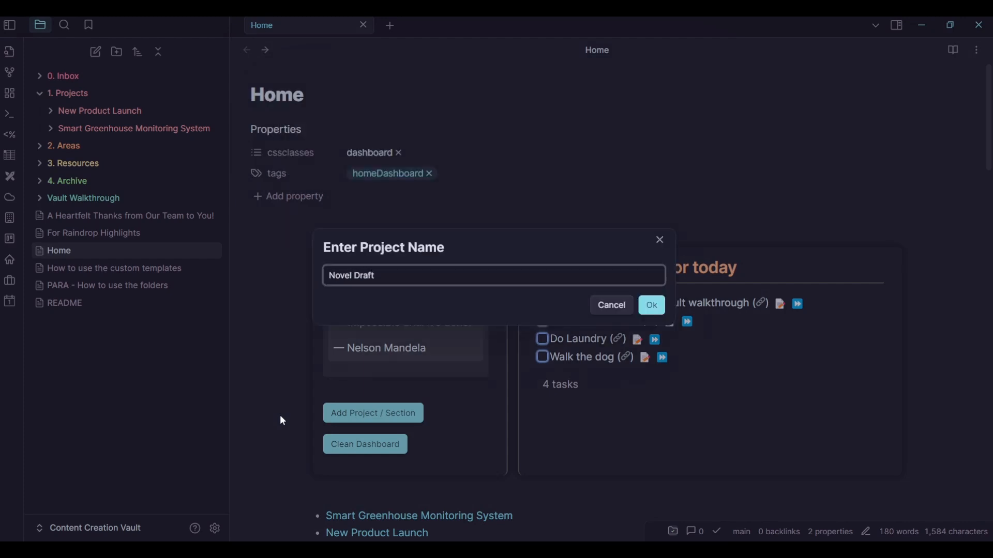
key(Return)
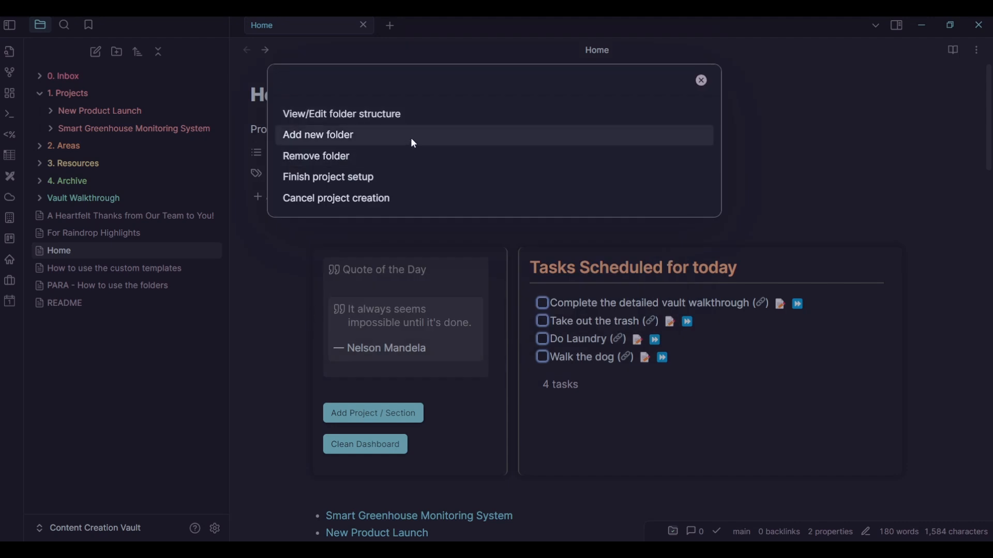
Disable the Resources, Meetings and Detailed Tasks folders in the Novel Draft folder structure
click(390, 117)
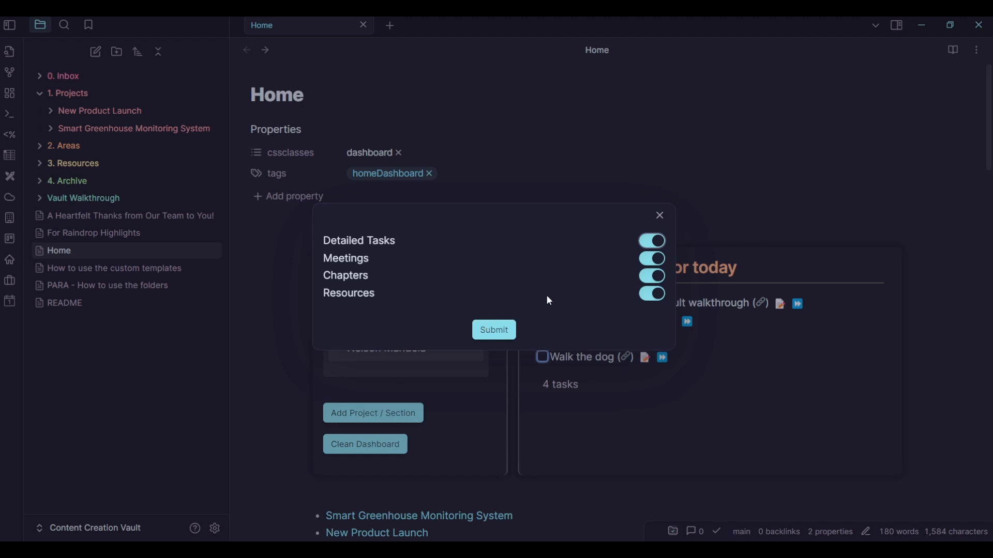
click(659, 294)
click(654, 258)
click(652, 241)
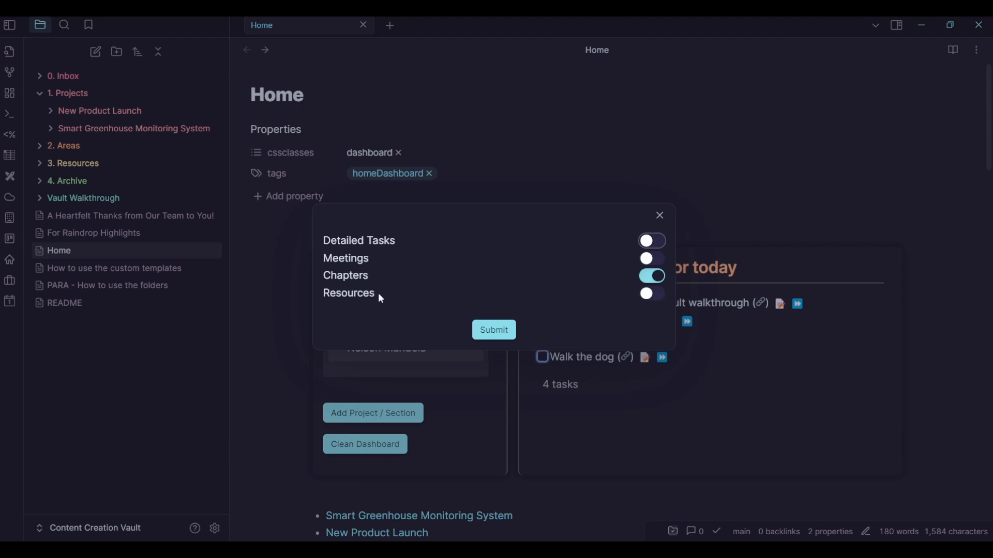
click(492, 323)
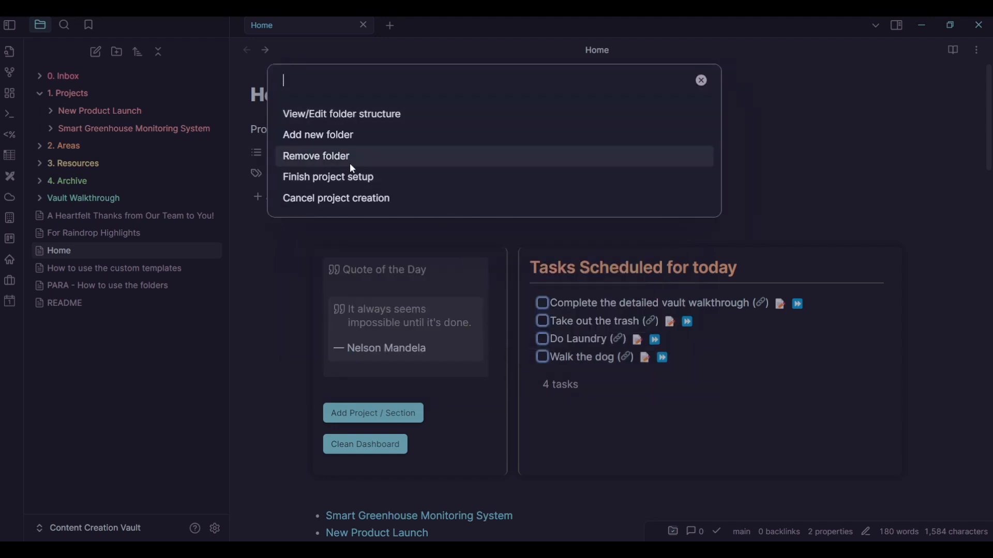
Re-enable the Detailed Tasks folder in the project's folder structure
click(354, 136)
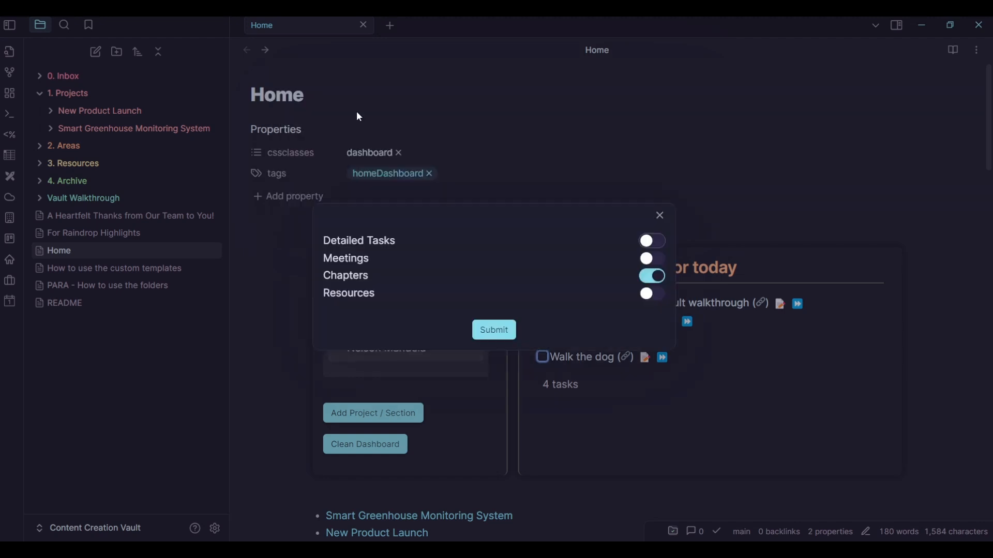
click(655, 240)
click(496, 332)
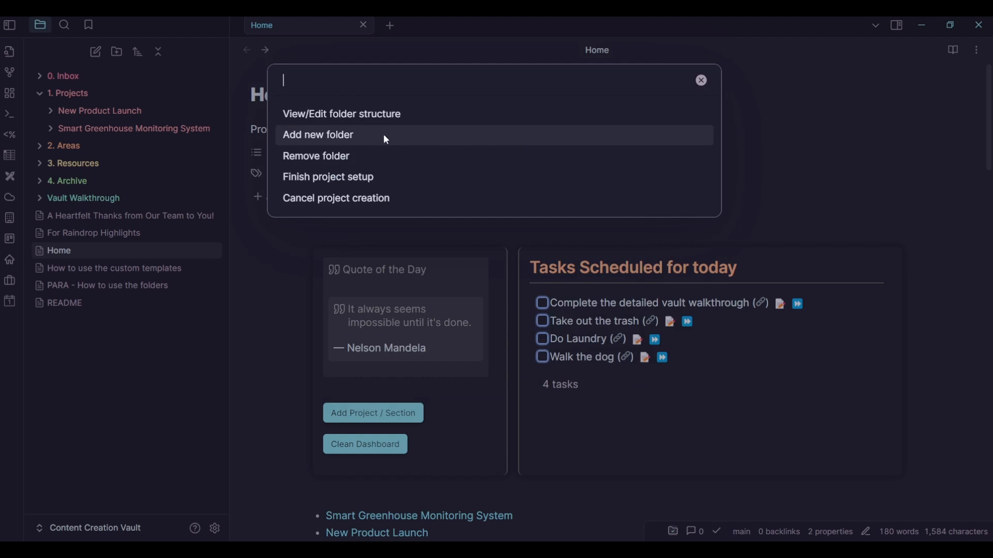
Add a new folder named "Research" to the project and check it in the folder structure
click(414, 137)
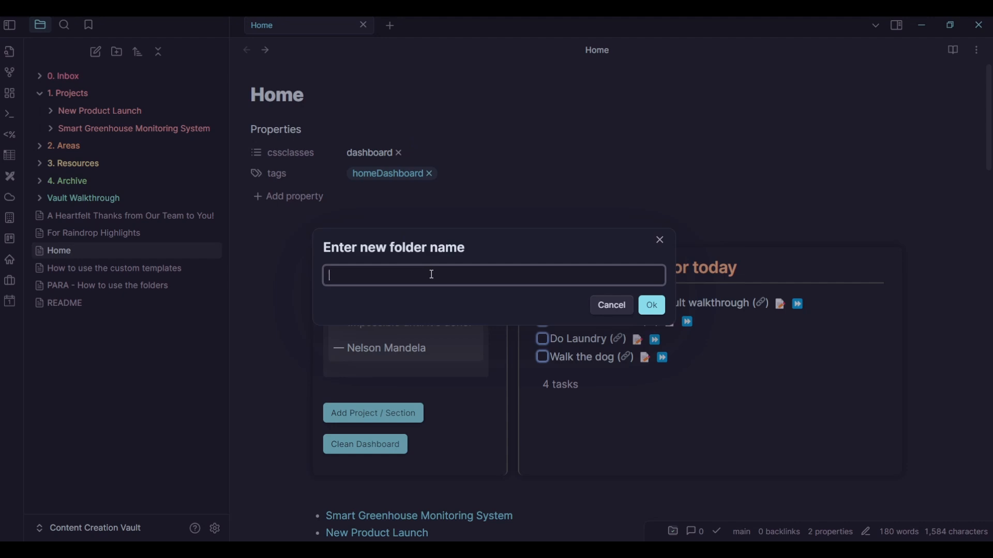
text(Research)
click(651, 306)
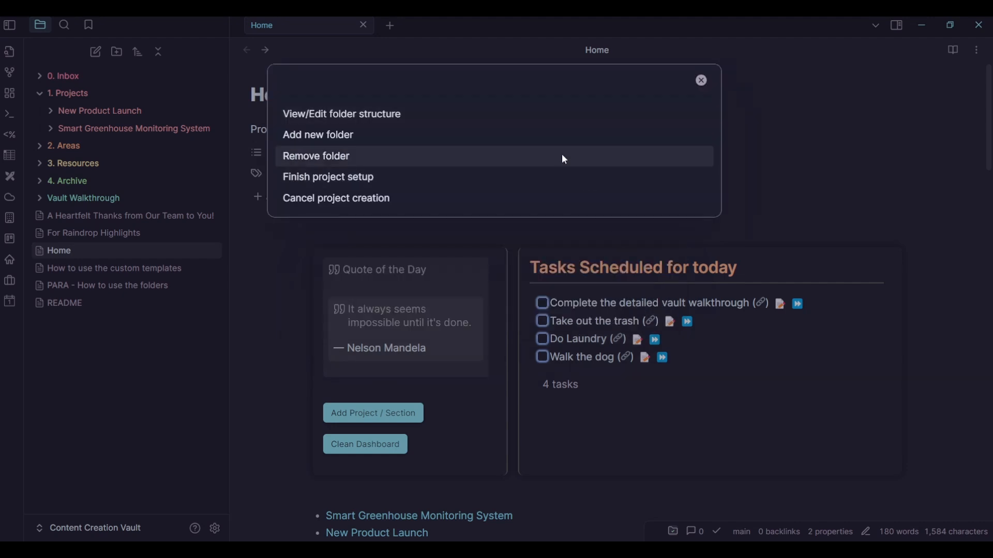
click(433, 113)
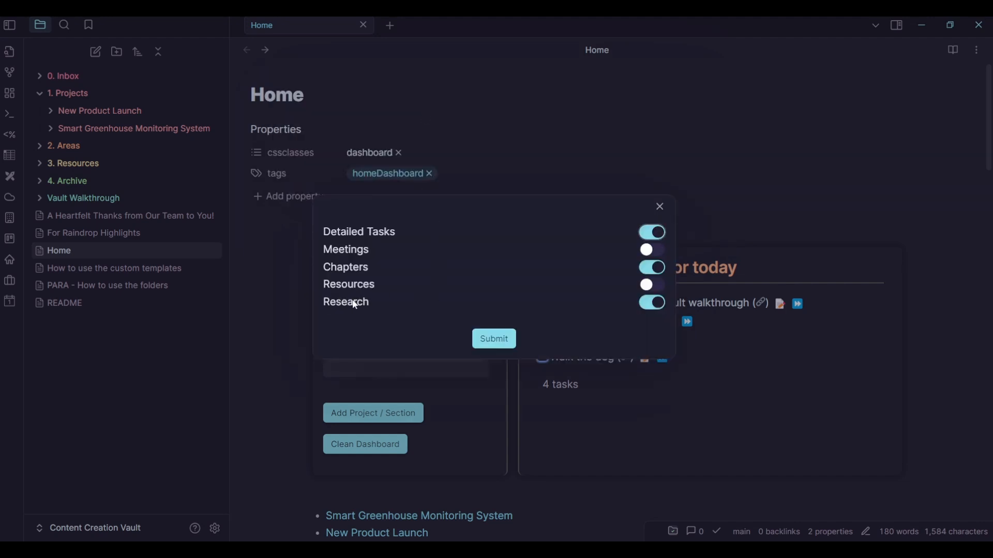
click(492, 339)
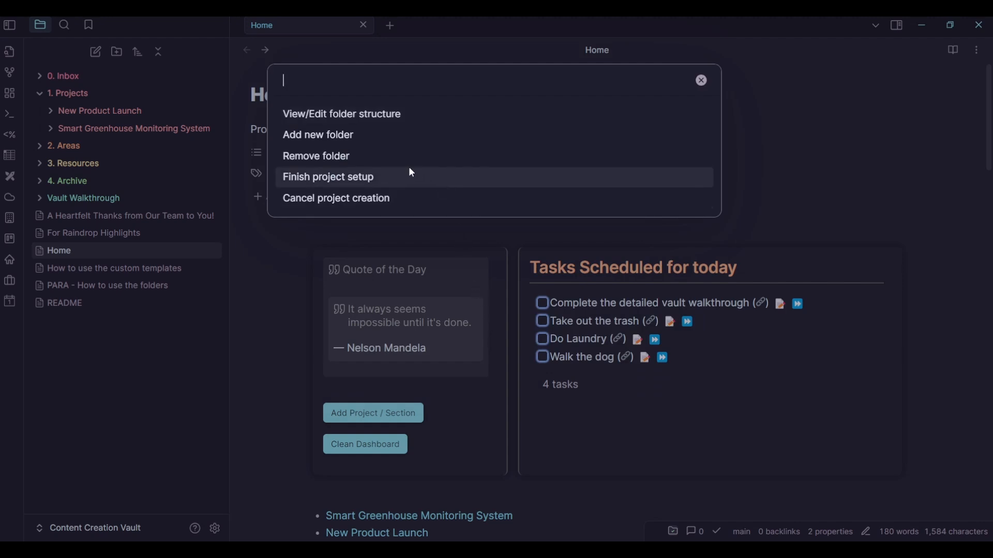
Finish the Novel Draft project setup without removing any folder and check the new project's contents
click(372, 159)
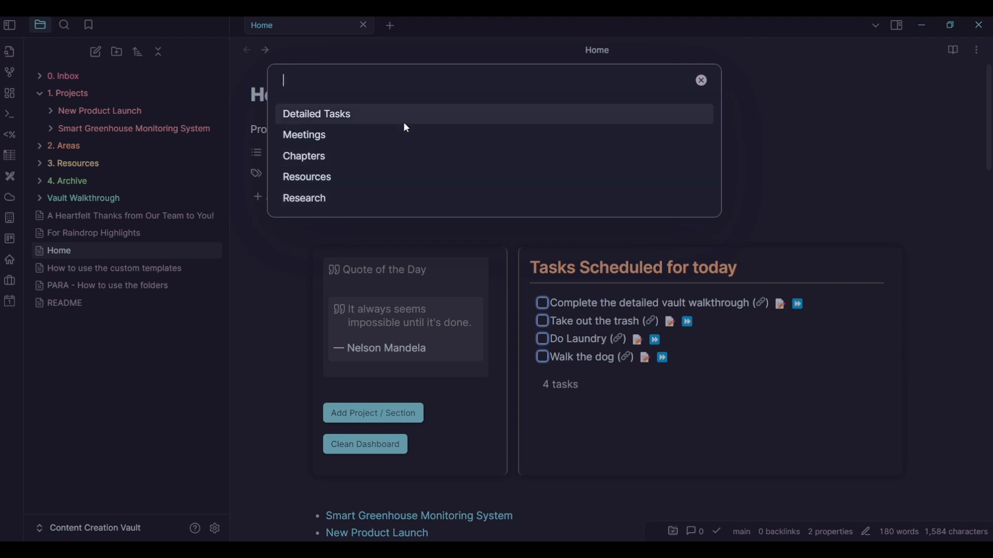
click(701, 81)
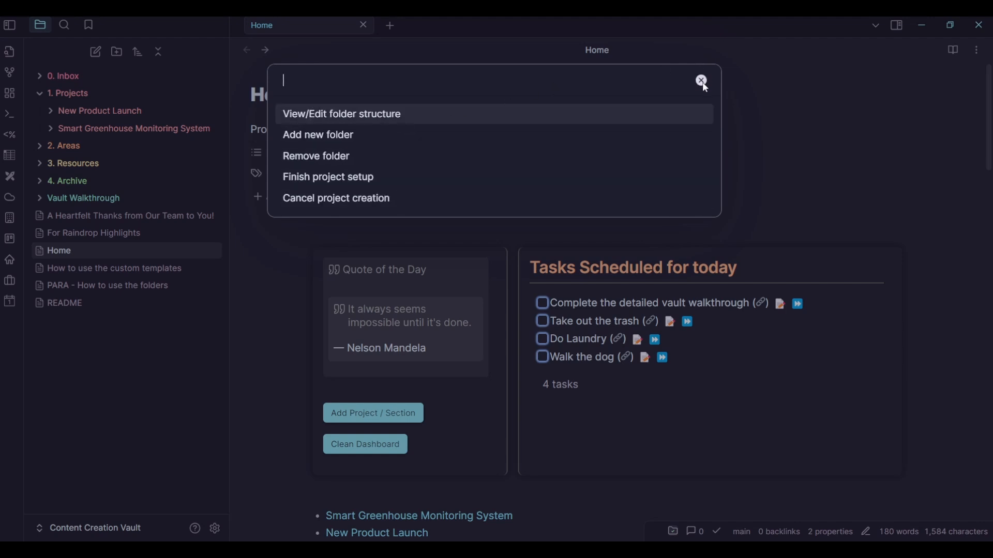
click(392, 176)
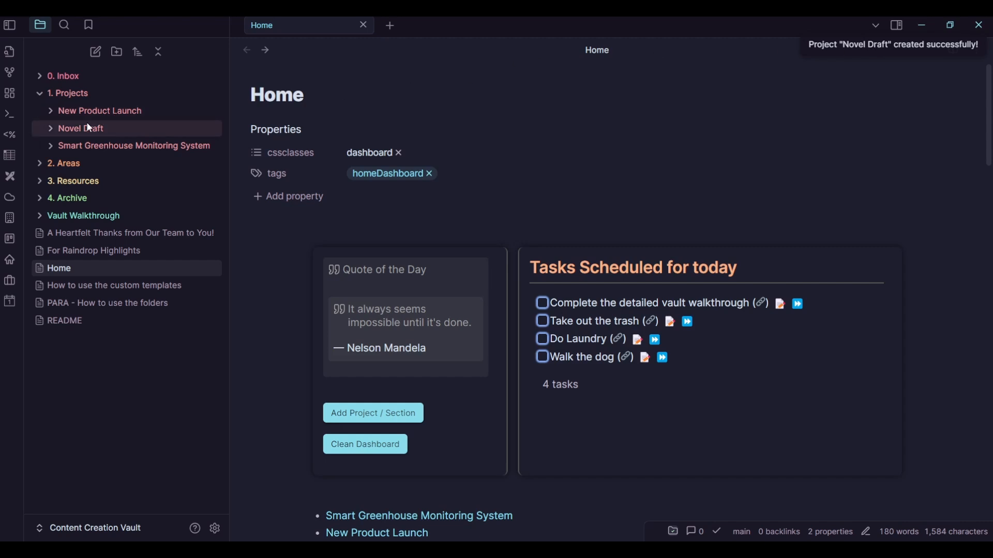
click(53, 129)
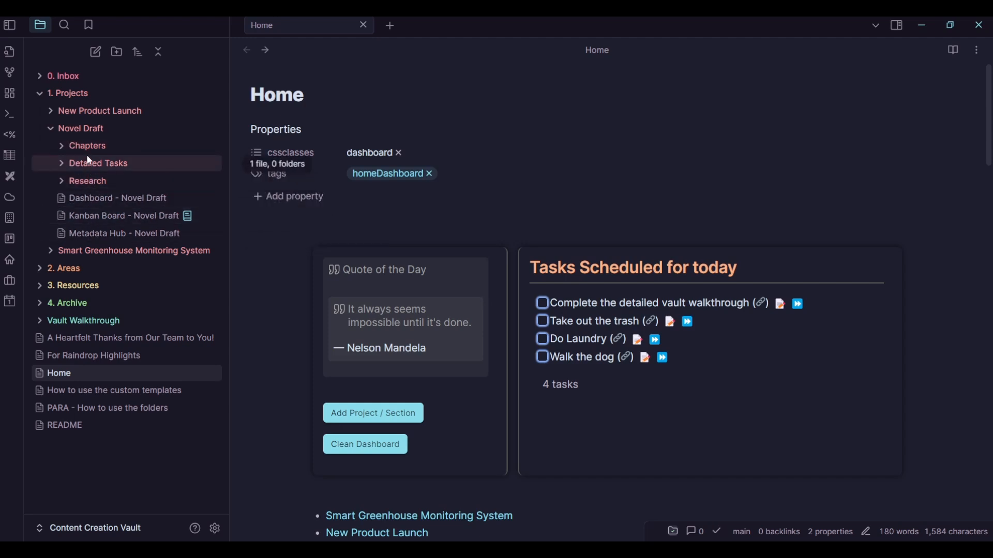
click(51, 127)
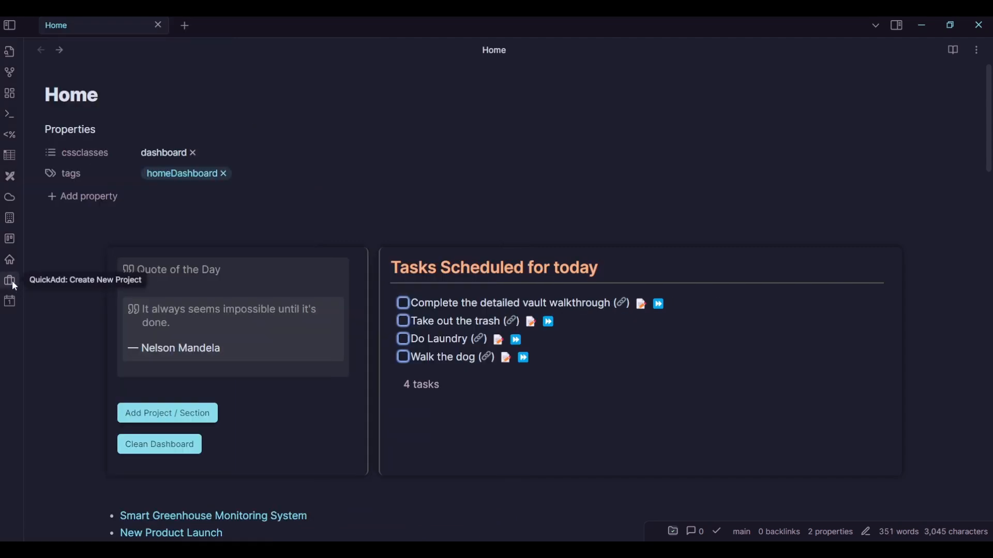
Create a Film Project named "Short Film Production" with the default folder structure
click(13, 284)
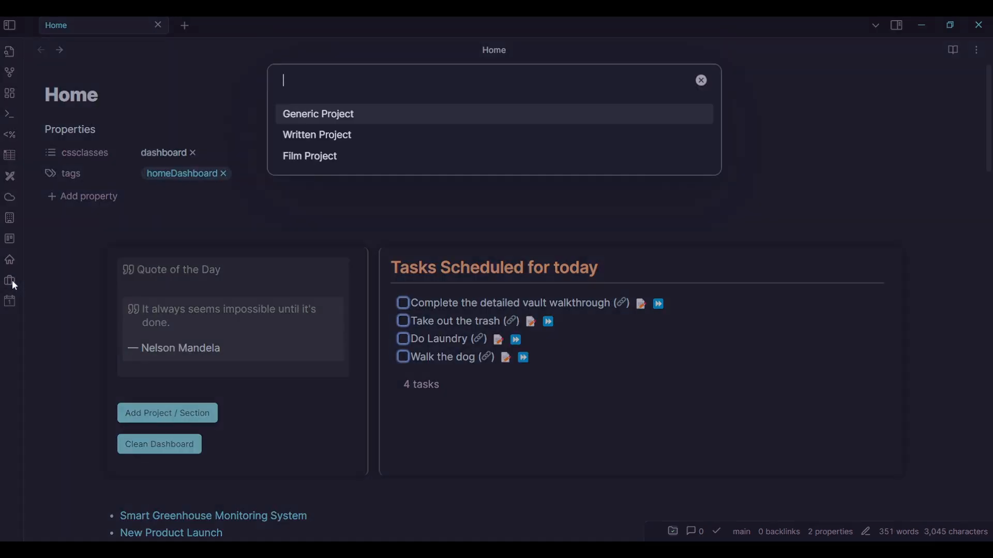
click(308, 160)
text(Short Film Production)
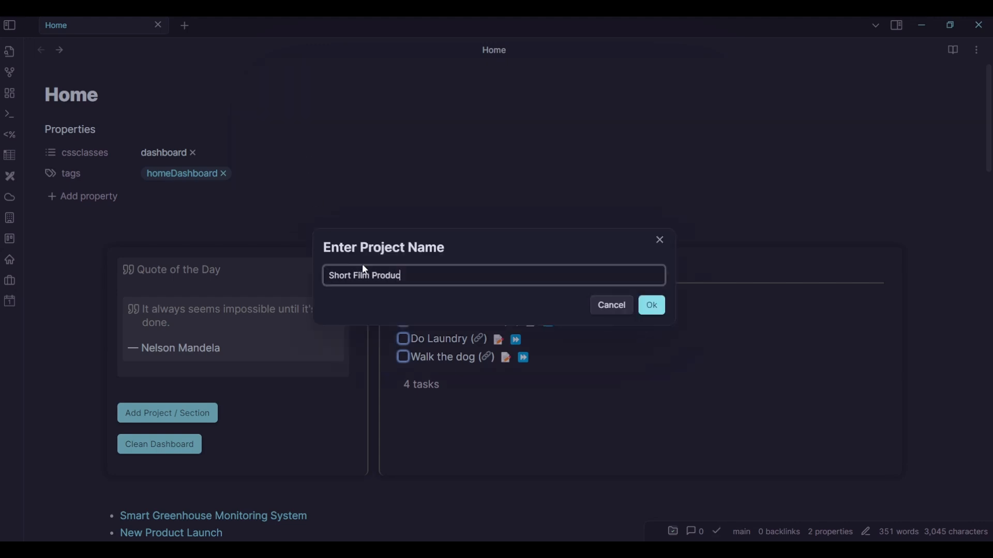
click(653, 306)
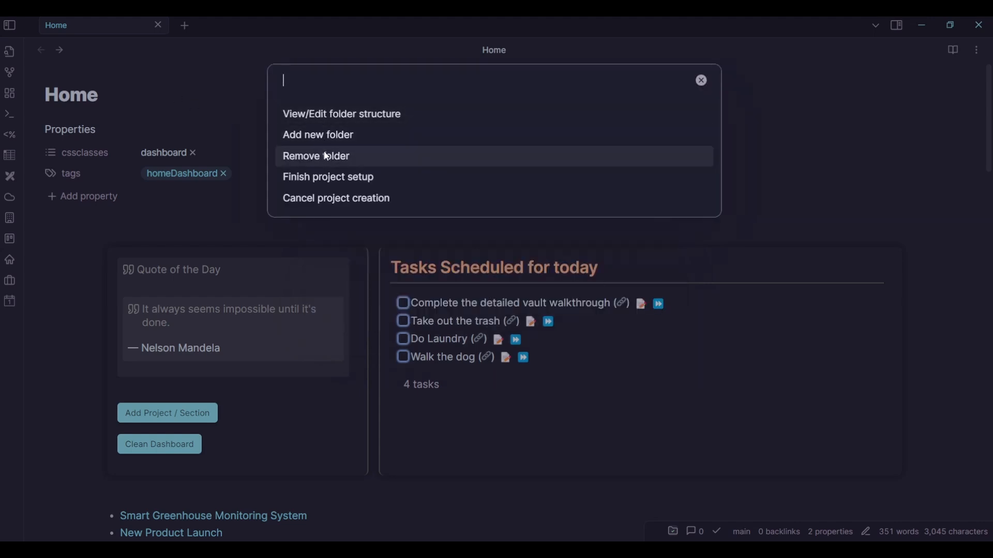
click(389, 179)
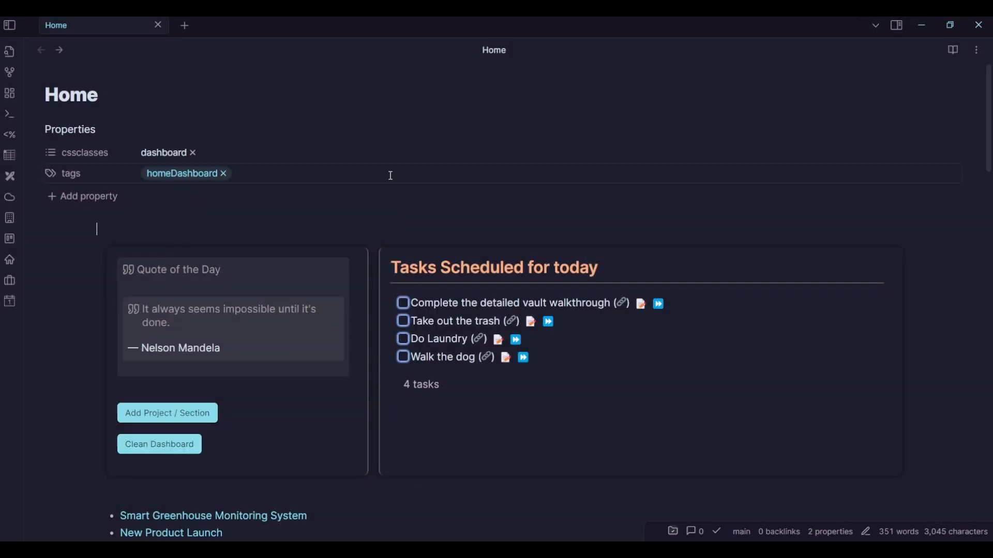
Show the file sidebar and inspect the contents of the Short Film Production project folder
click(9, 26)
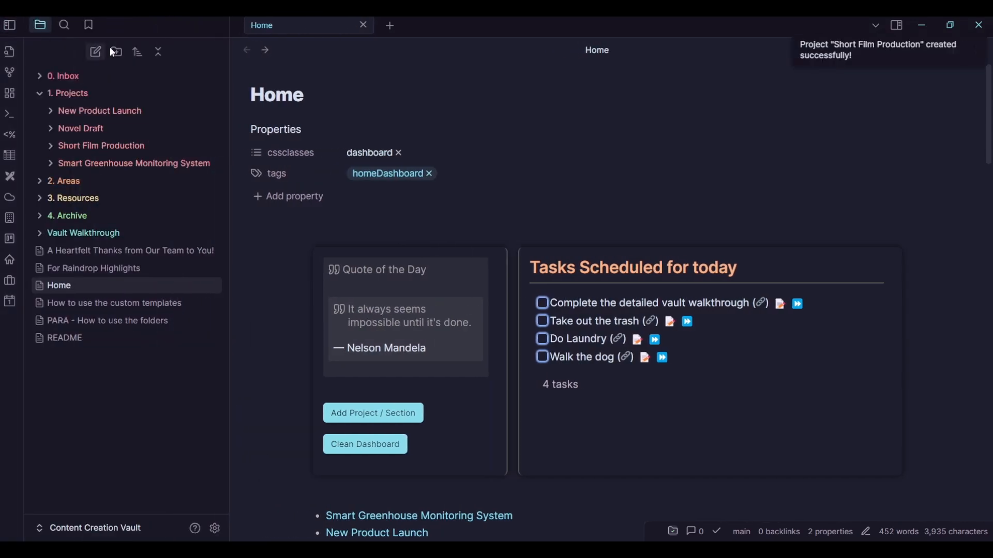
click(59, 145)
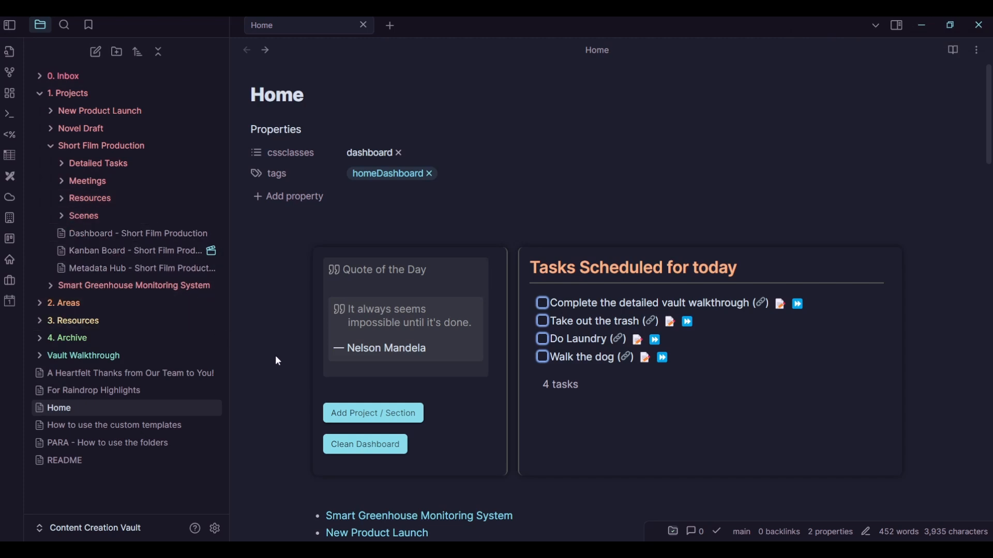
click(48, 149)
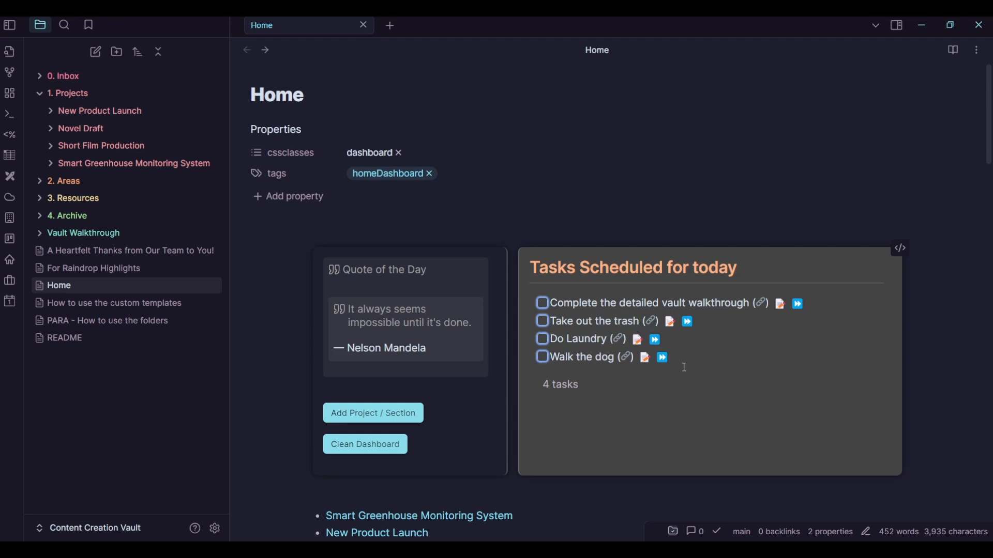
Look through the Home dashboard's project links and the sections for each project
scroll(973, 119, down, 3)
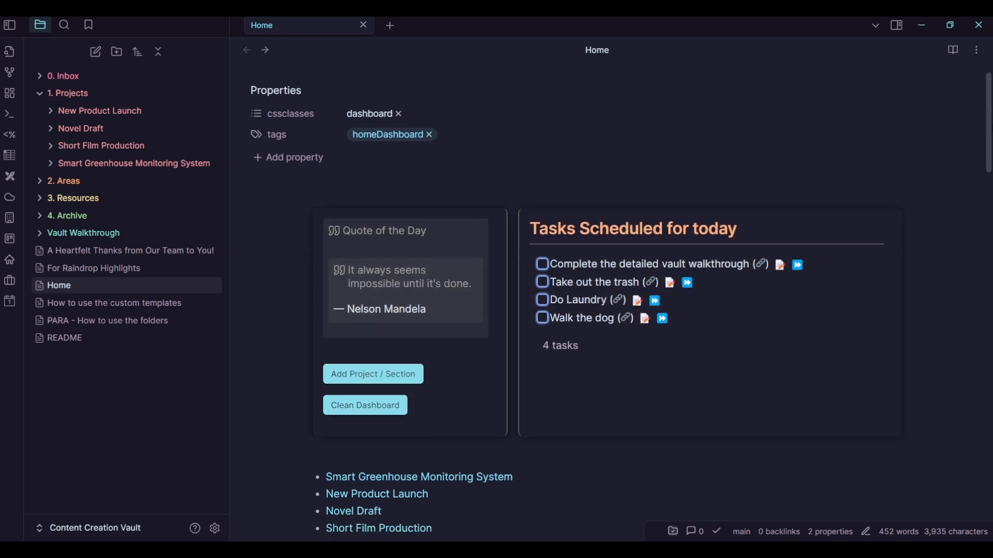
scroll(942, 204, down, 5)
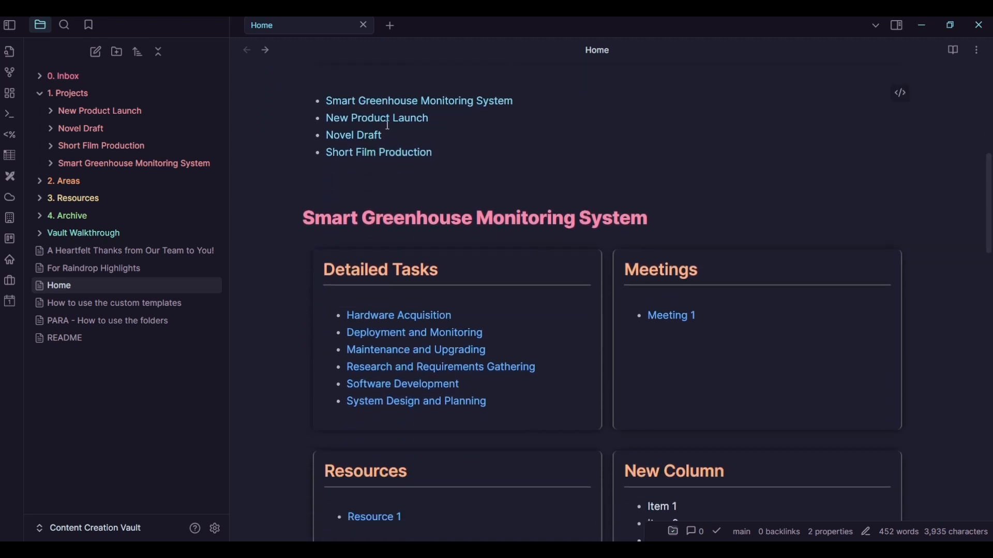
scroll(989, 207, down, 4)
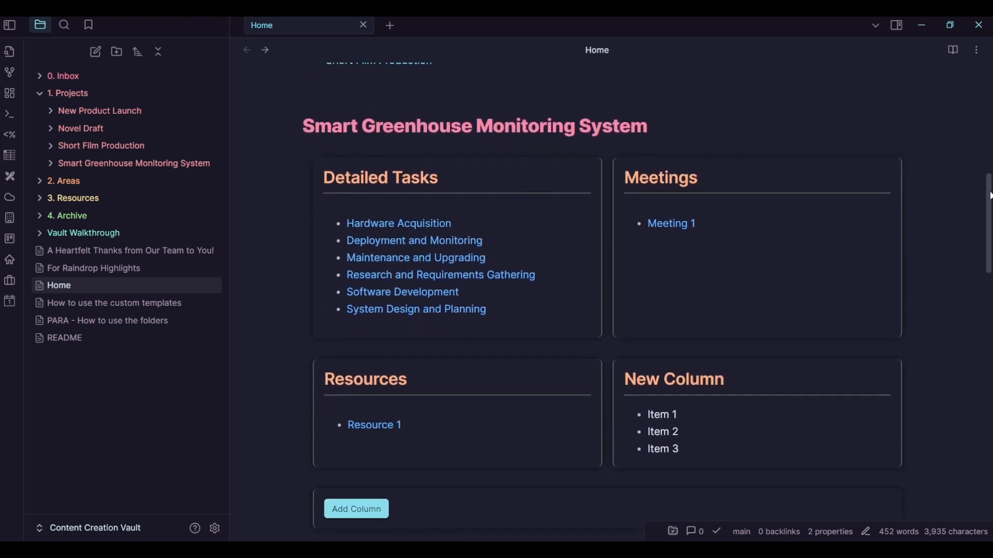
scroll(989, 217, down, 8)
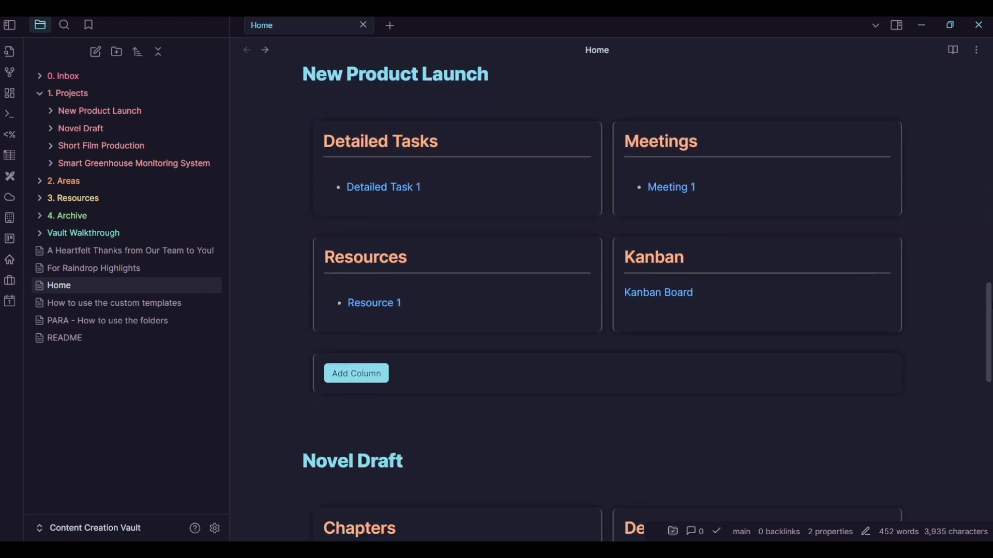
scroll(990, 302, up, 1)
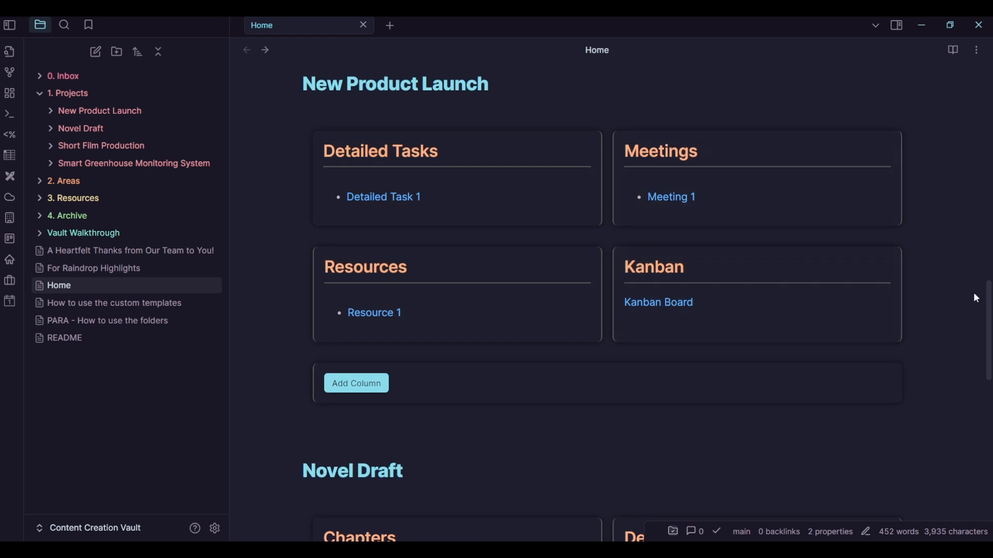
Create a new note titled "Custom Dashboard" at the vault's root level
drag(986, 322, 991, 494)
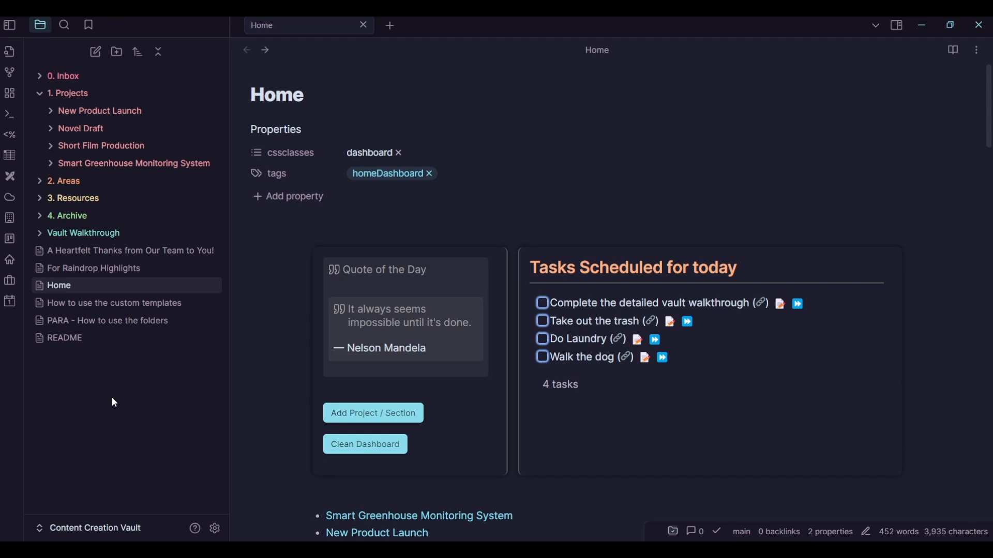
click(94, 53)
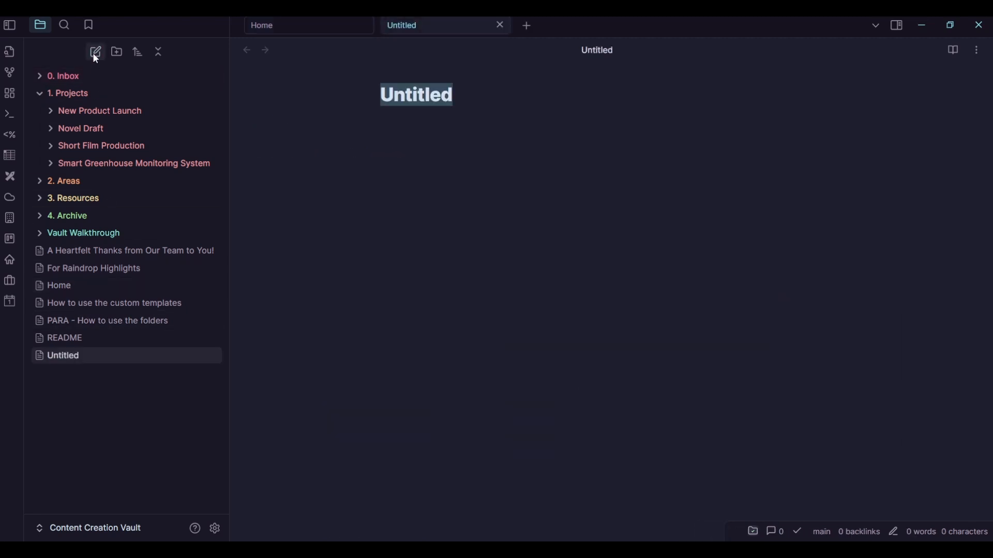
text(Custom Dashboard)
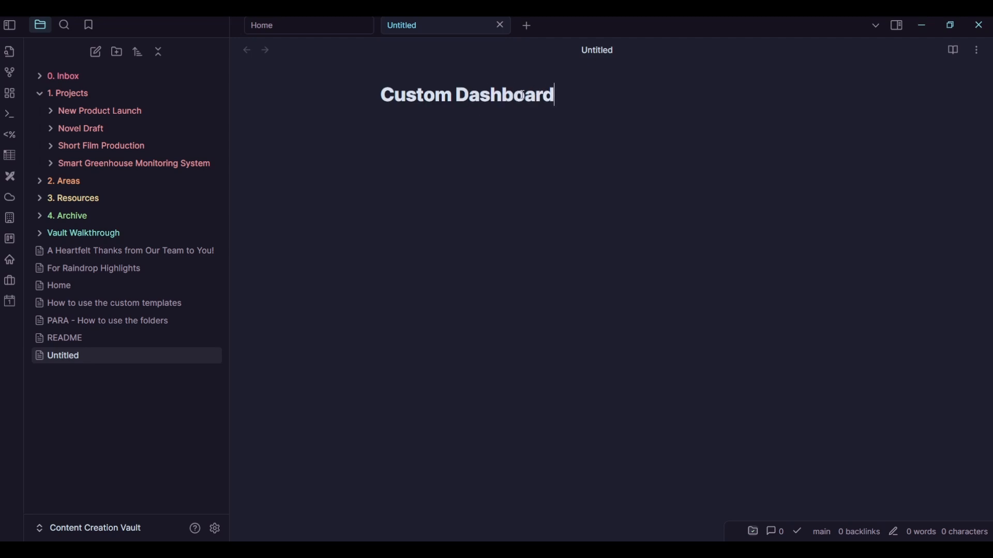
key(Return)
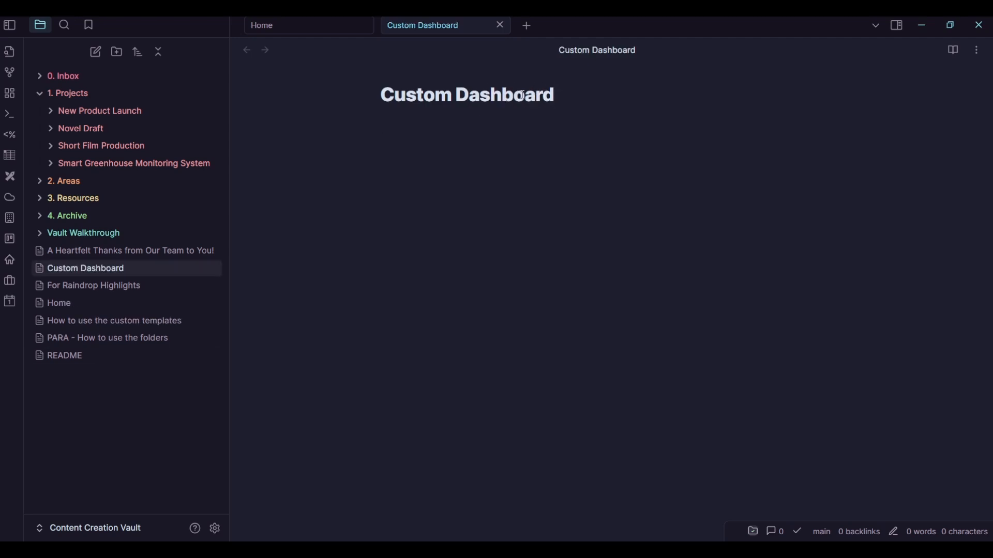
Insert the Dashboard Template into the Custom Dashboard note with Templater
key(ctrl+p)
text(templater)
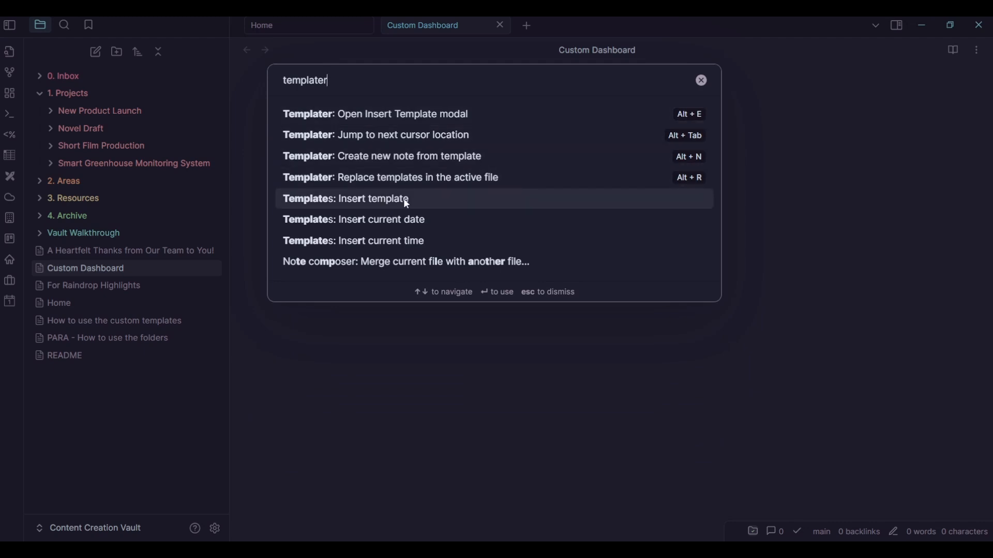
click(590, 123)
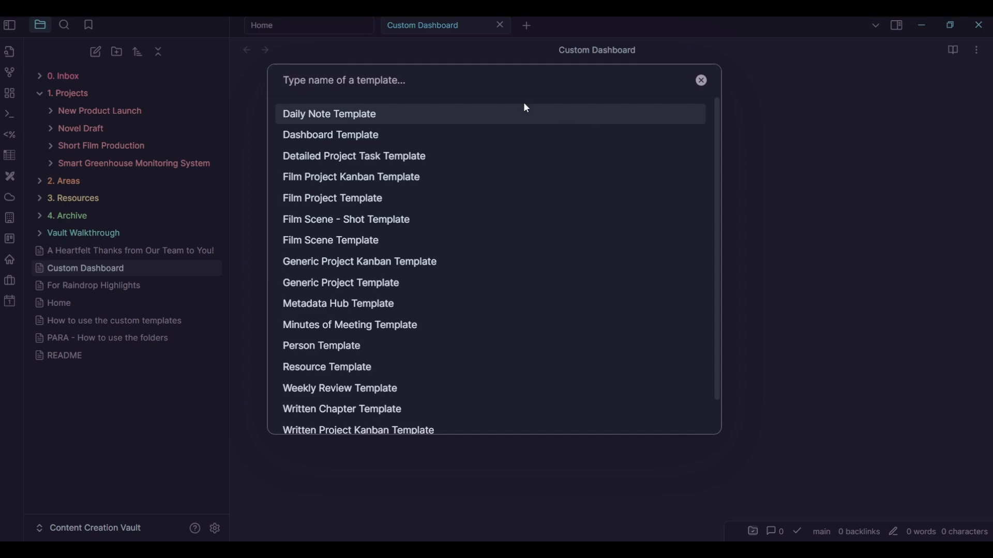
click(394, 133)
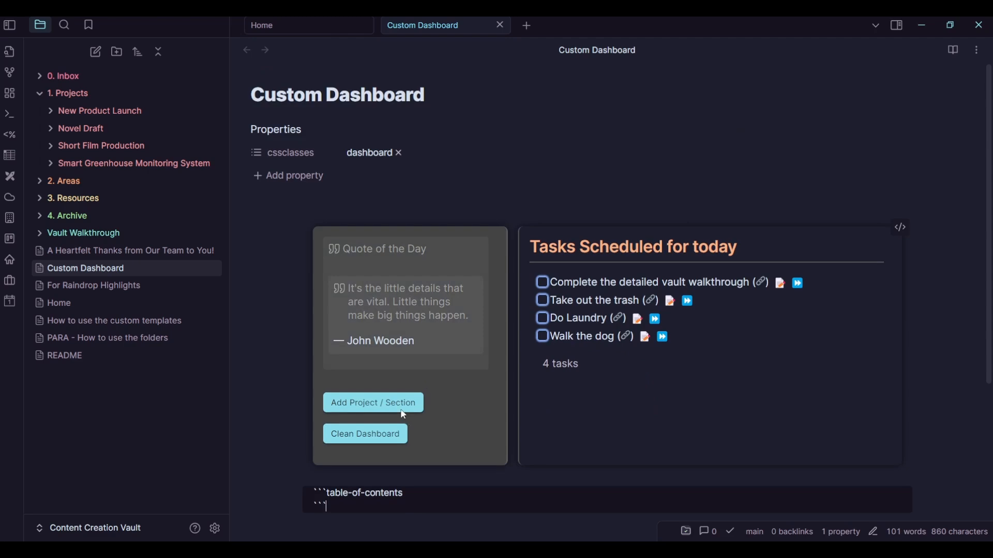
Insert a non-project section into the Custom Dashboard and title it "This is a new section"
click(372, 402)
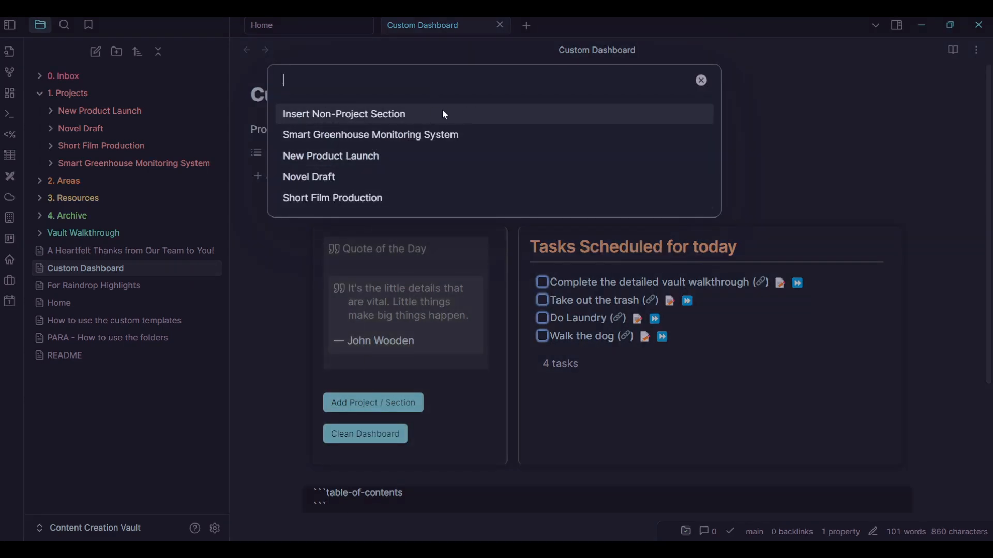
click(467, 109)
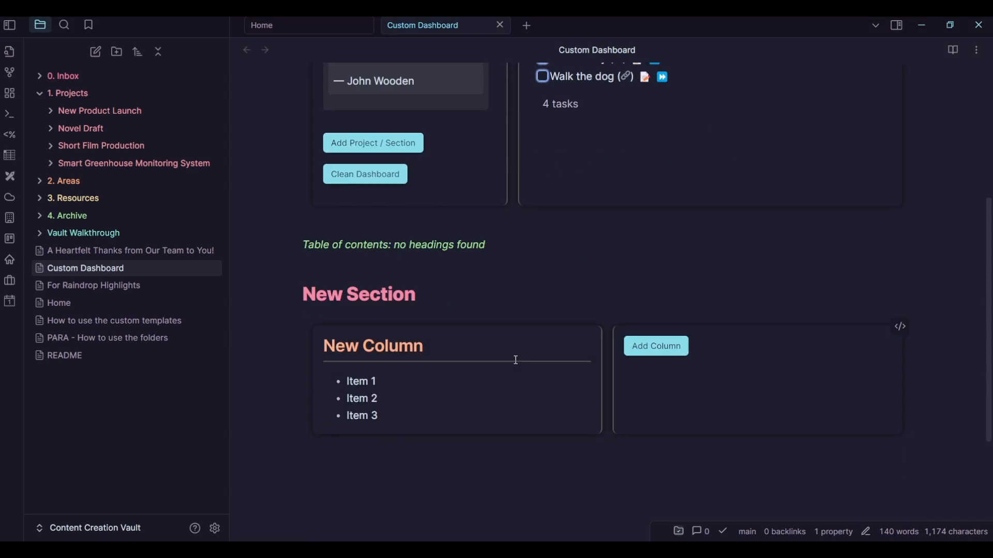
drag(445, 224, 323, 223)
text(This is a new section)
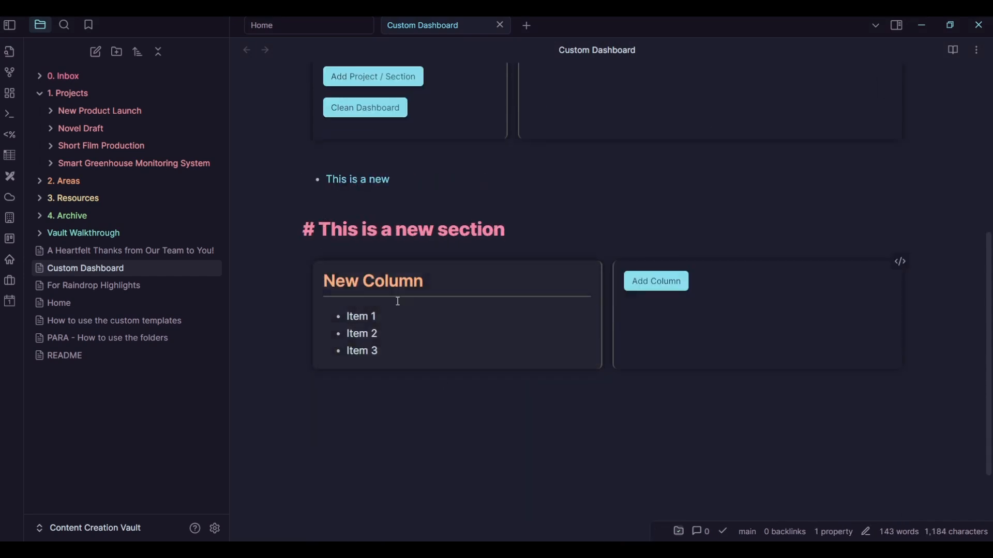
Add a column to the new section with the heading "# This is some markdown header" and the text "This is some markdown content"
click(656, 281)
text(# This is some markdown content)
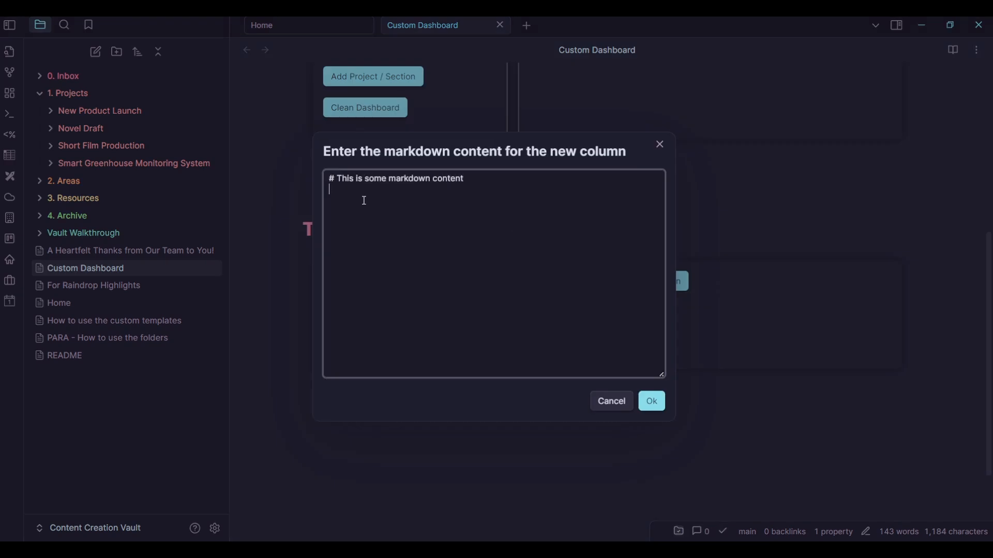
double_click(455, 179)
key(BackSpace)
text(header)
drag(462, 179, 336, 179)
key(ctrl+c)
key(Right)
key(Return)
key(ctrl+v)
double_click(441, 190)
text(content)
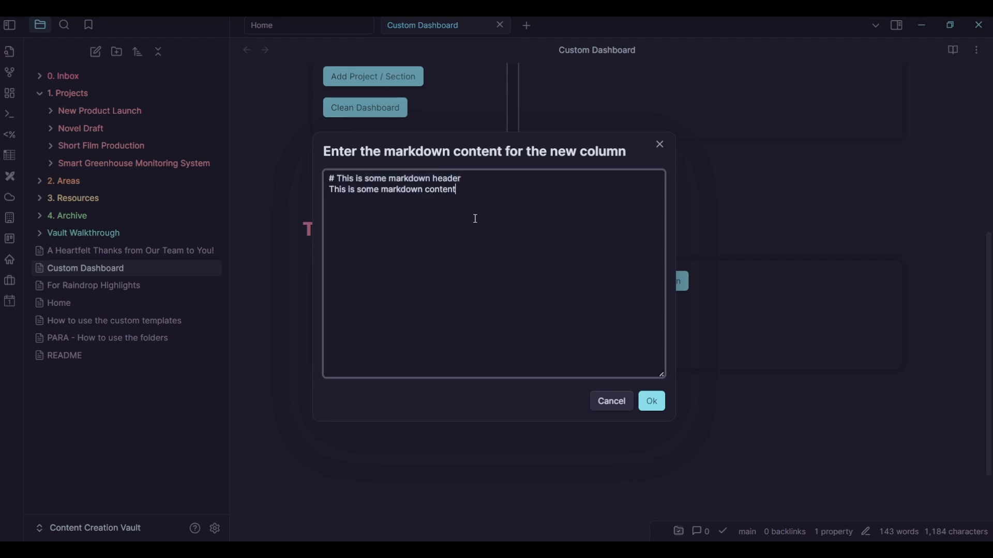
click(651, 401)
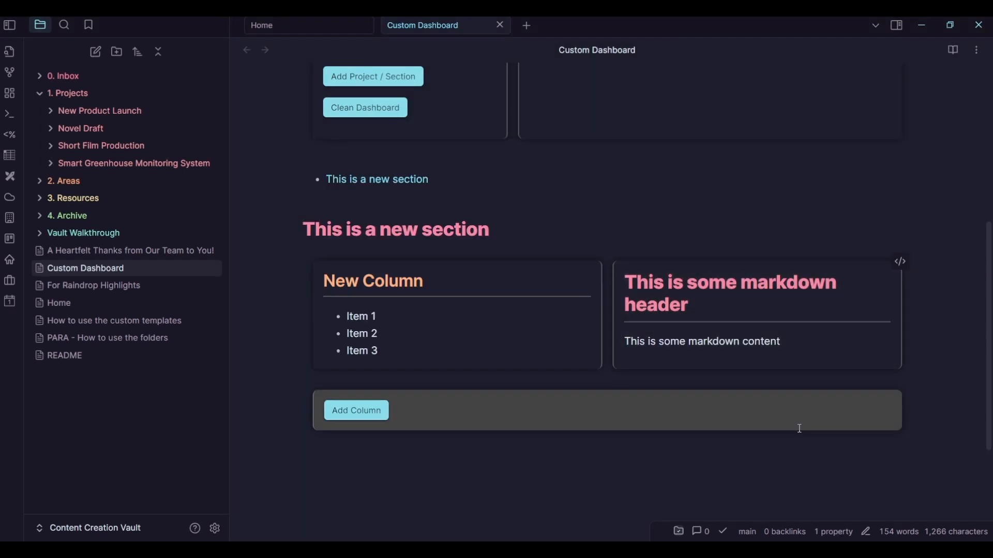
Add another column to the section with the content "## Hi" and close the Custom Dashboard note
click(372, 416)
text(## Hi)
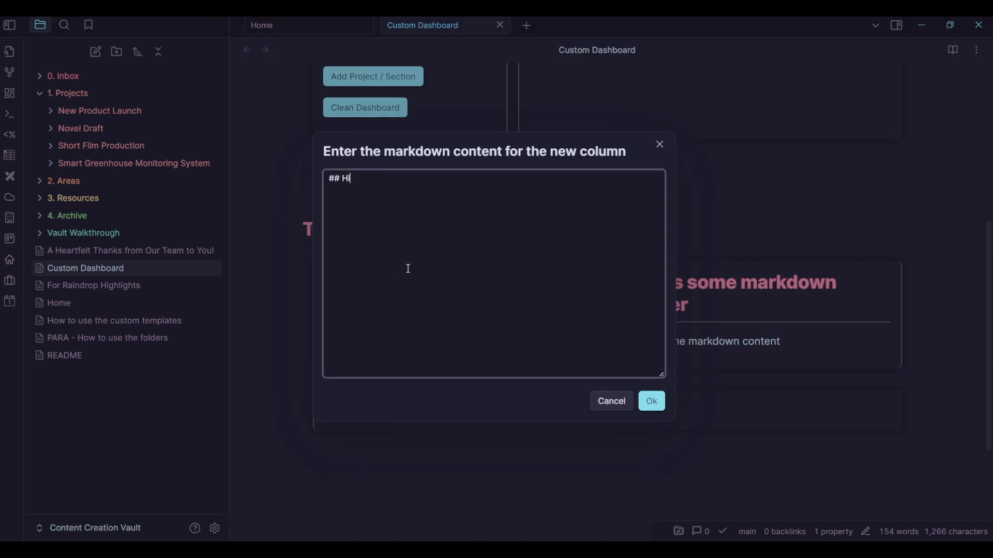
click(652, 402)
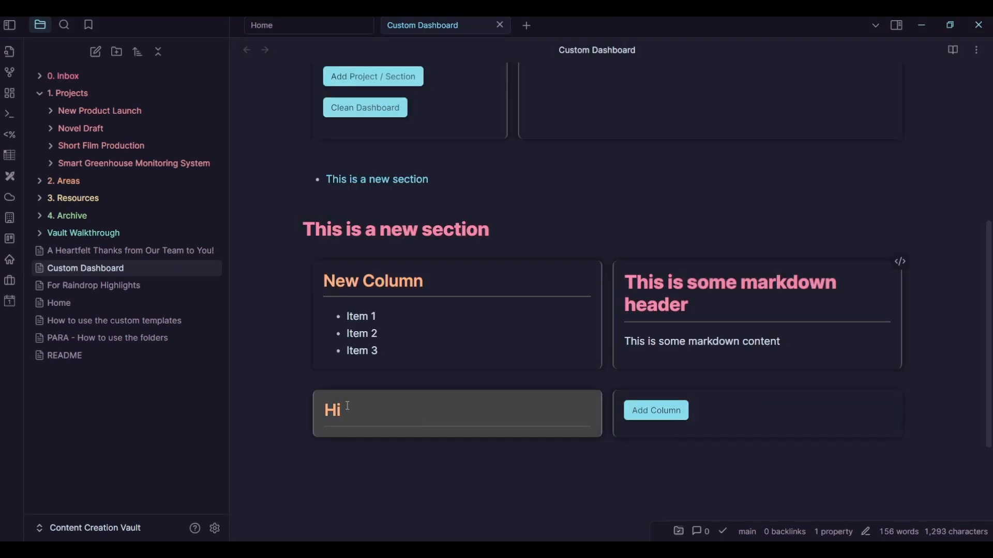
click(500, 24)
Create a Generic Project named "Dummy Project"
scroll(269, 377, down, 2)
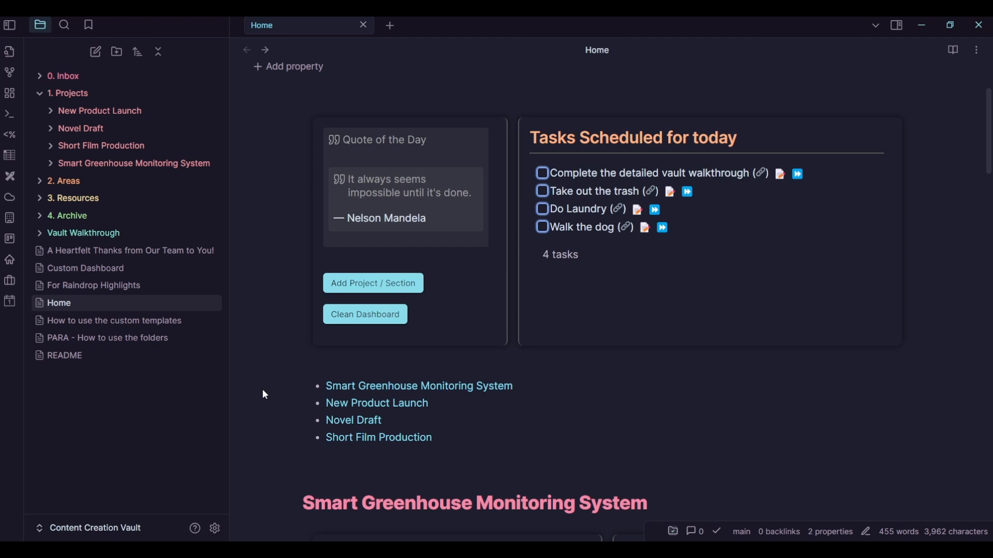
click(11, 283)
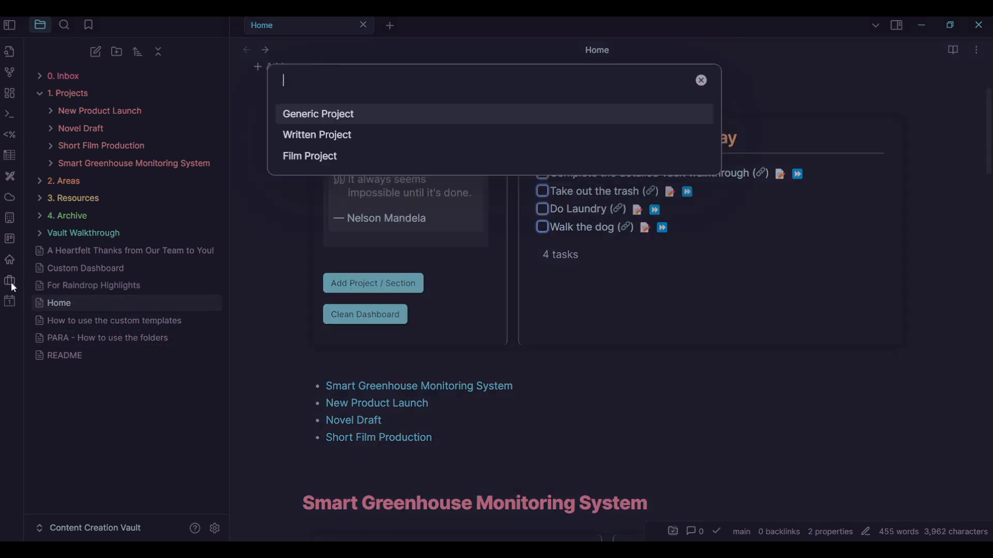
click(315, 114)
text(Dummy Project)
click(652, 313)
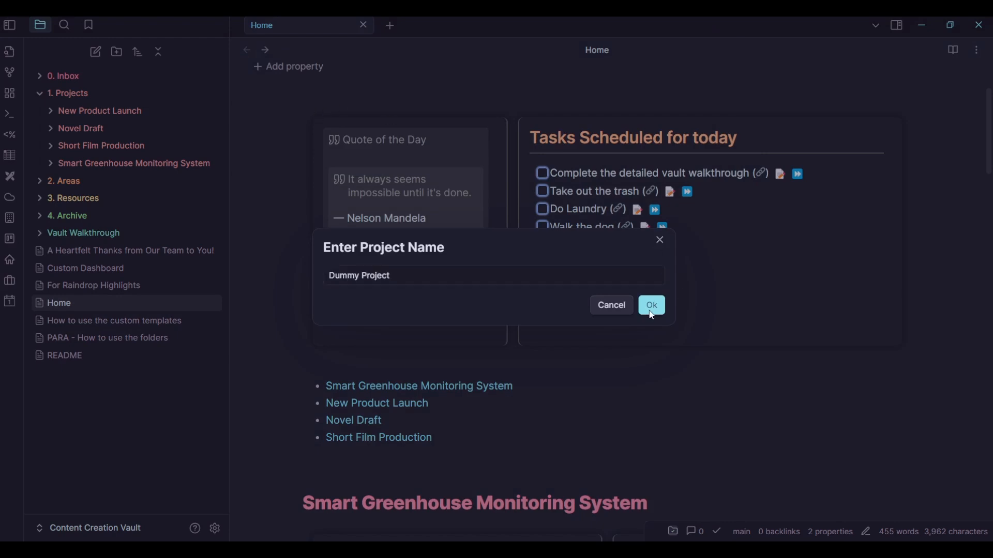
click(425, 176)
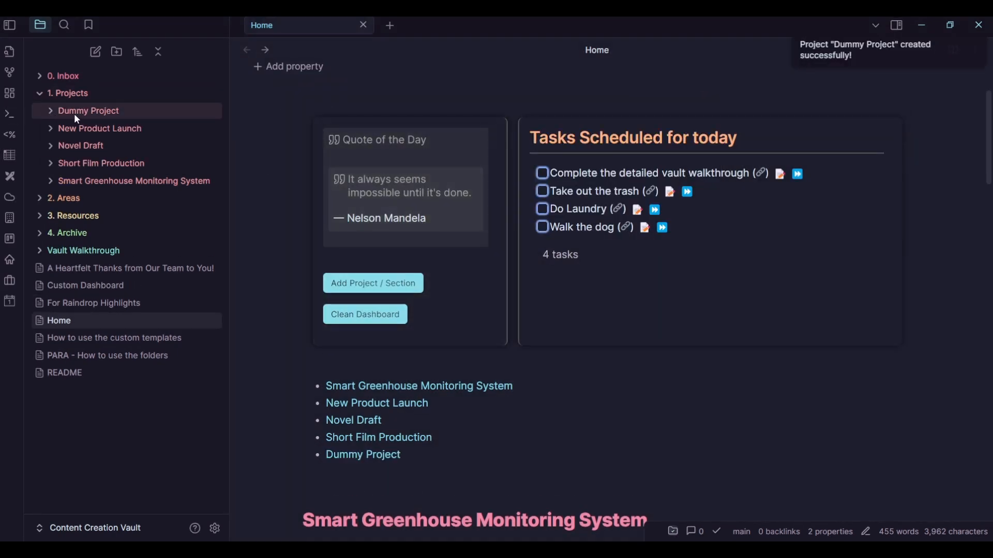
Inspect the contents of the Dummy Project folder and its section on the Home dashboard
click(60, 111)
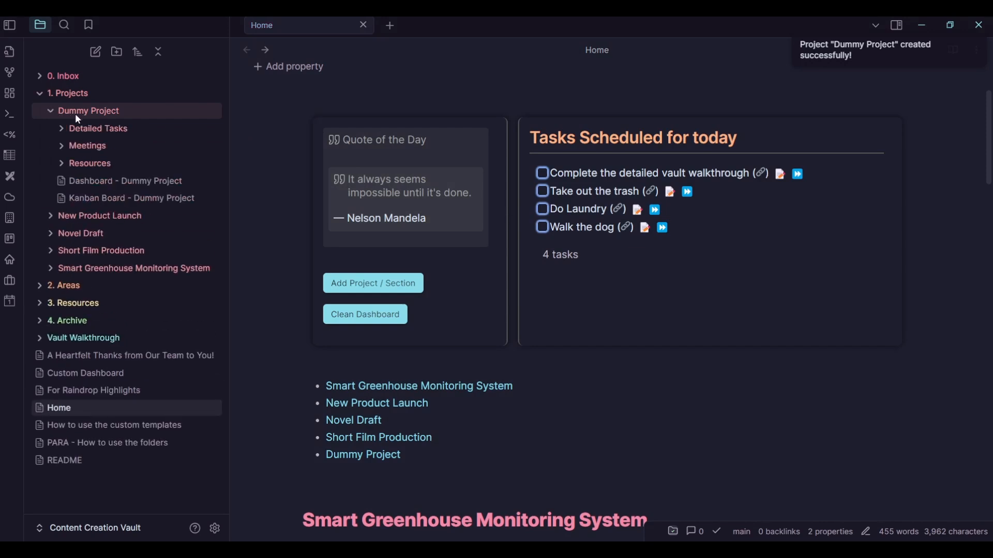
click(54, 112)
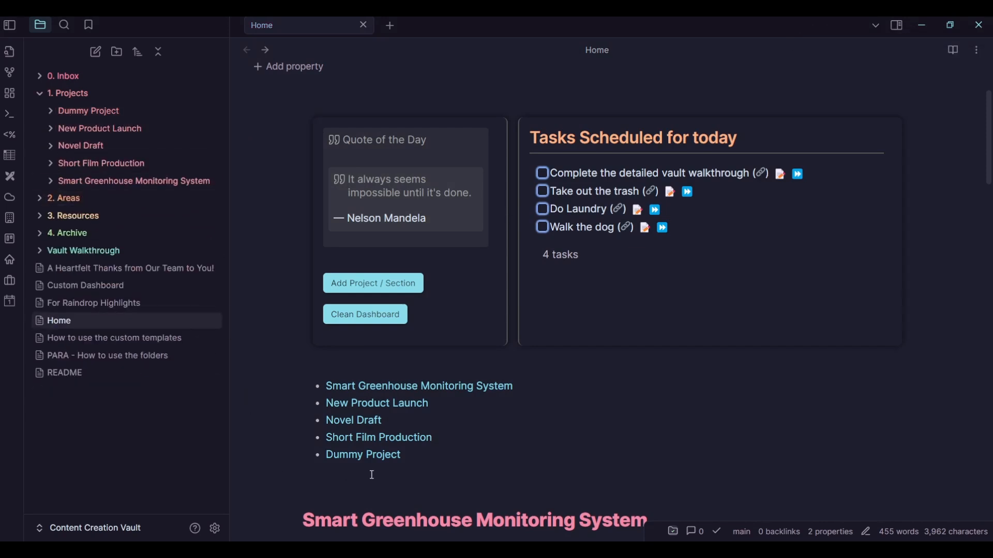
click(364, 455)
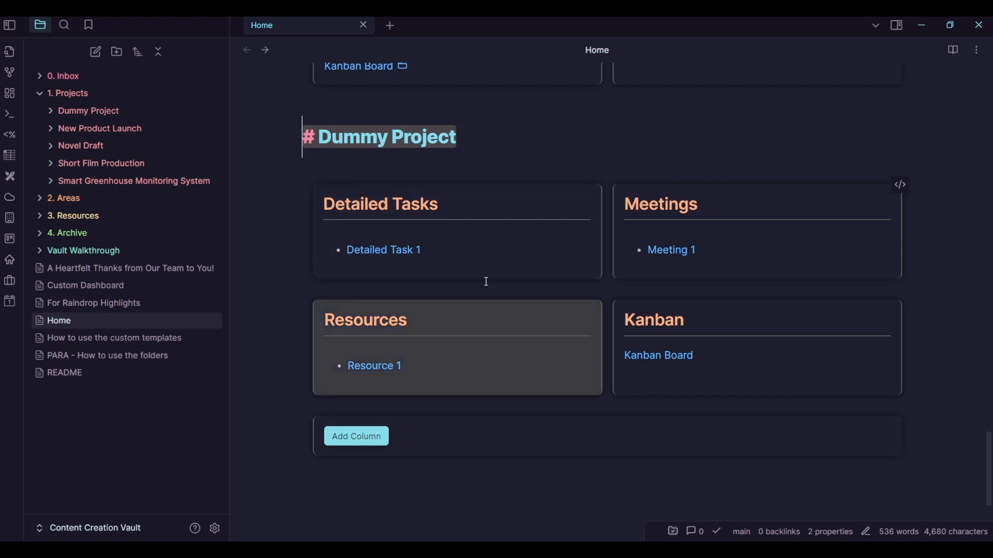
click(264, 296)
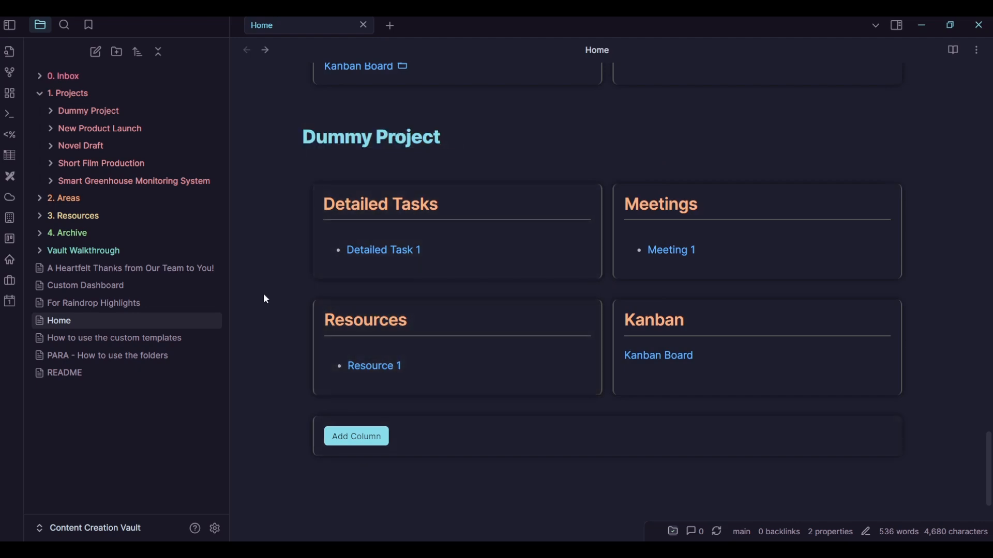
Delete the Dummy Project folder and clean the Home dashboard of its leftover section
right_click(72, 110)
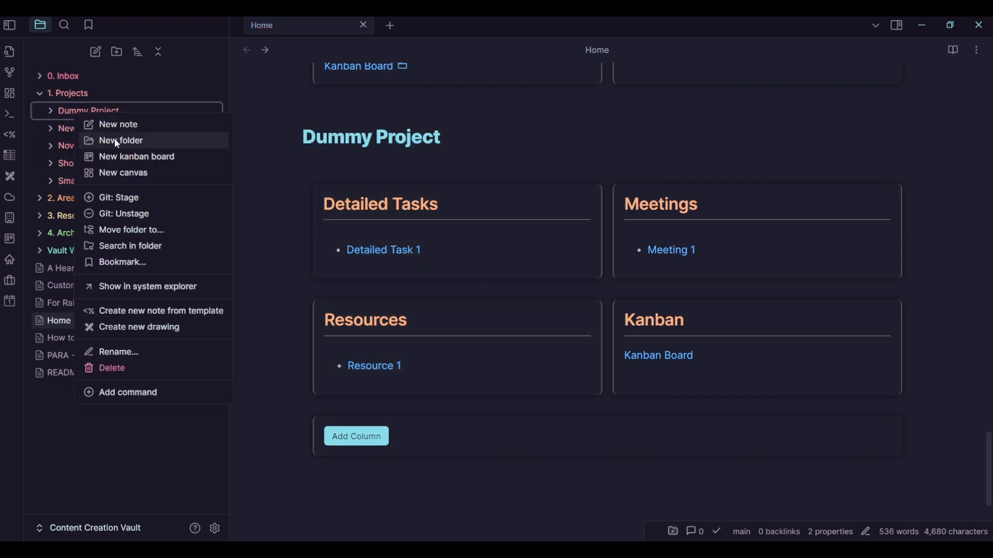
click(135, 369)
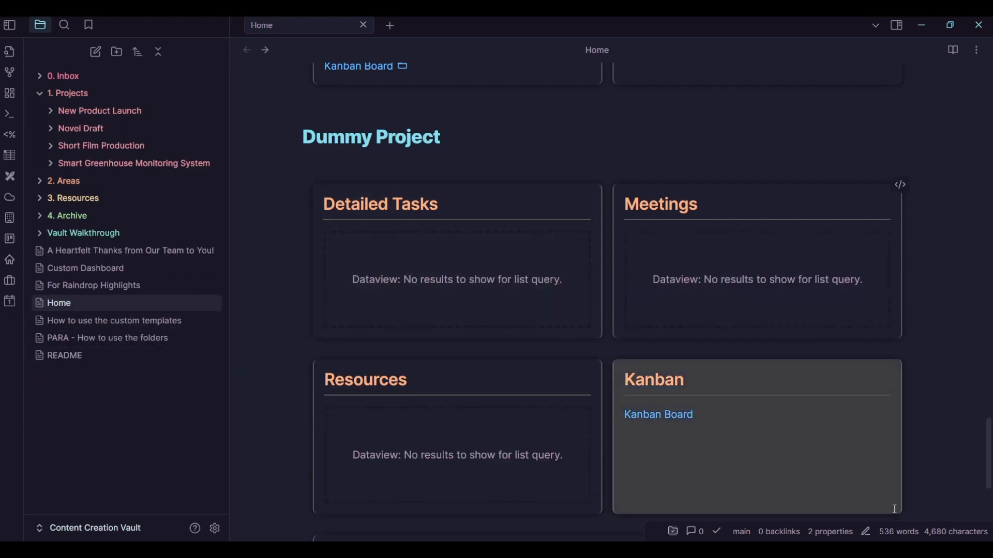
drag(990, 470, 990, 130)
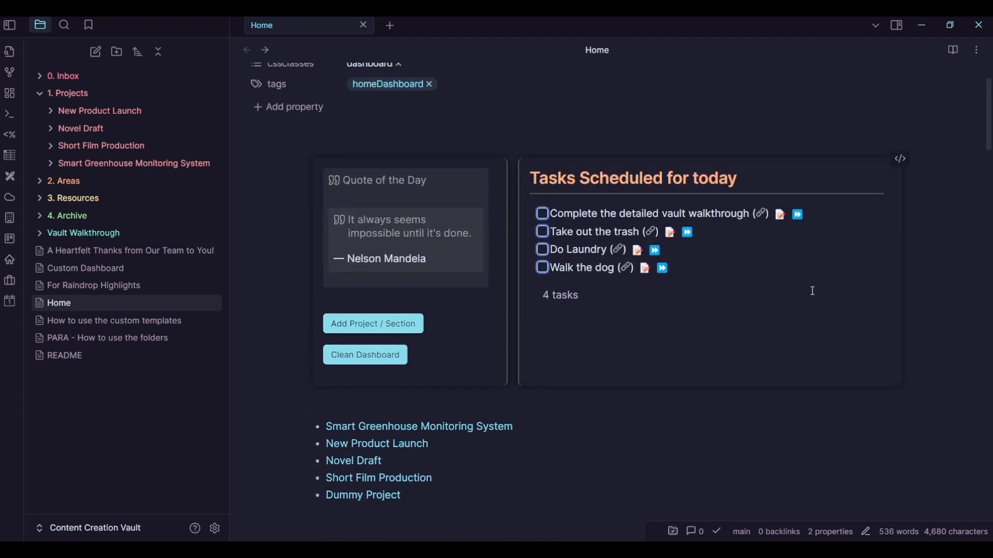
click(355, 362)
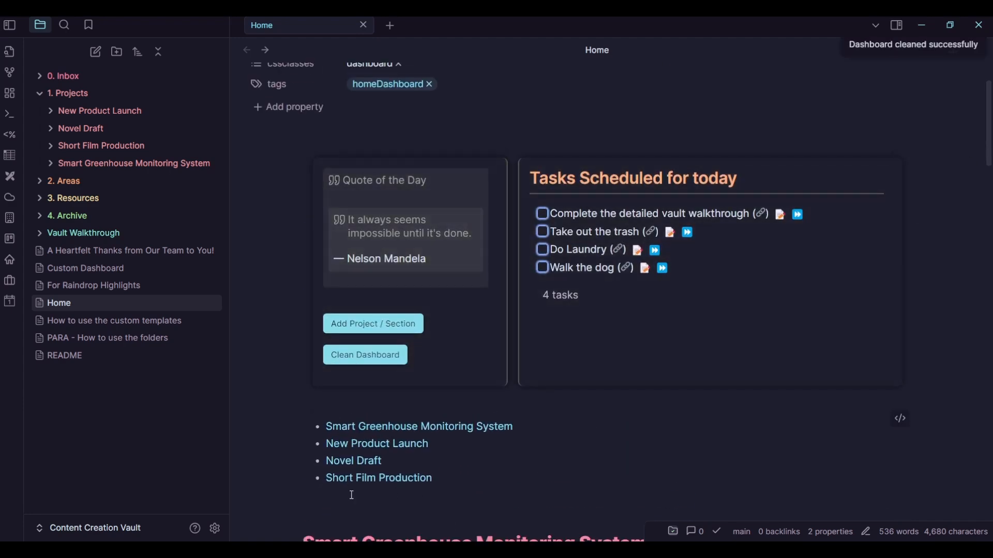
Delete the whole Short Film Production section from the Home dashboard, including its heading and columns
drag(992, 154, 976, 120)
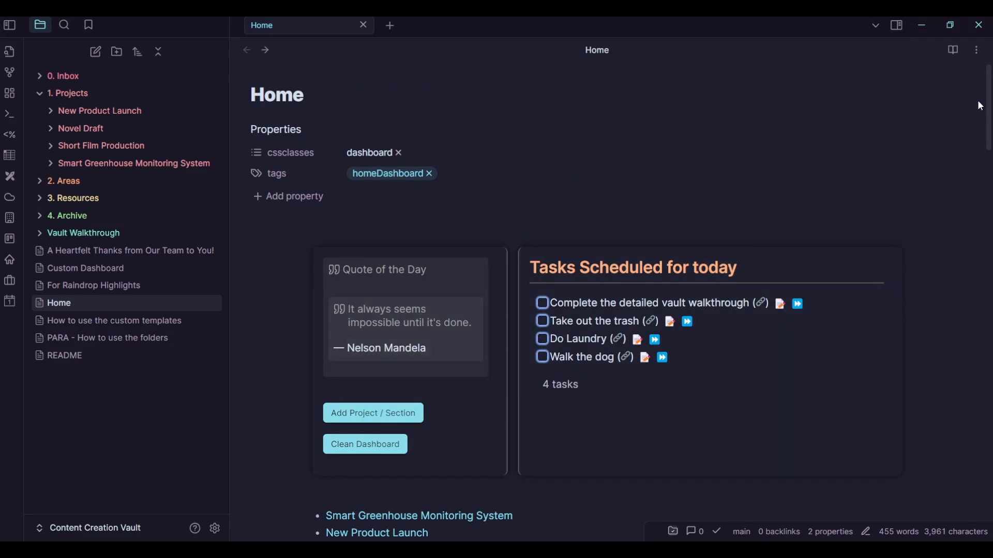
scroll(430, 350, down, 4)
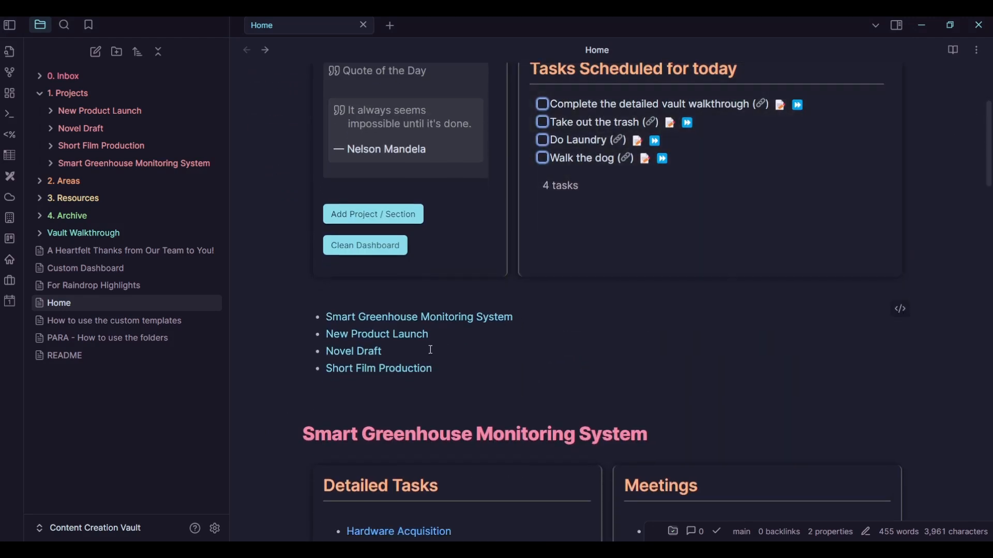
click(344, 370)
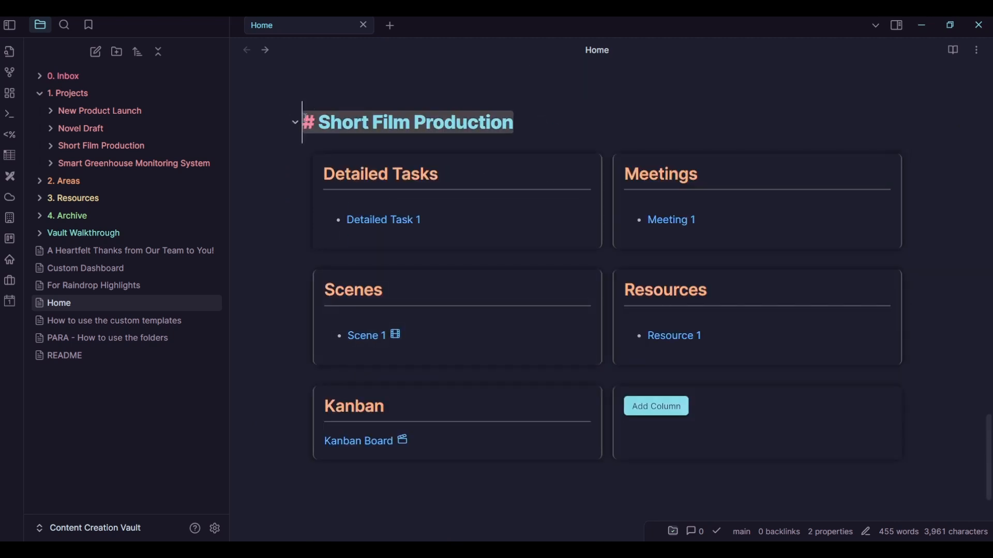
drag(306, 118, 367, 501)
key(BackSpace)
Add the Short Film Production project back to the Home dashboard and check its restored section
scroll(381, 458, up, 20)
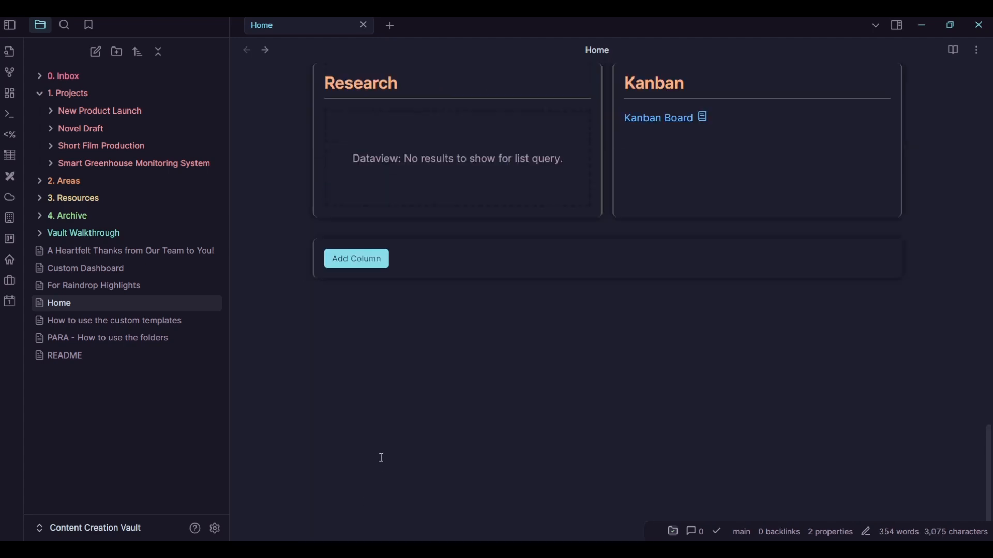
scroll(381, 455, down, 2)
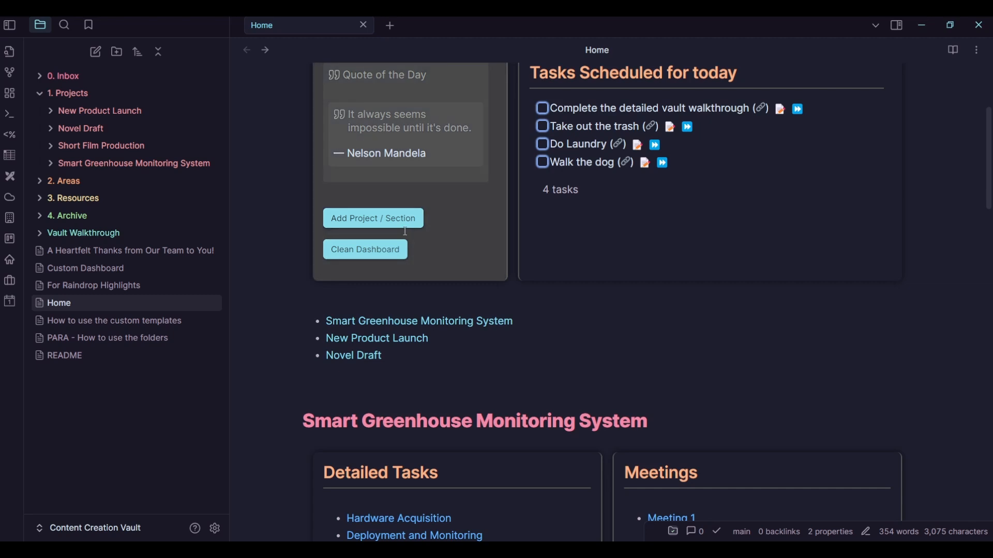
click(391, 222)
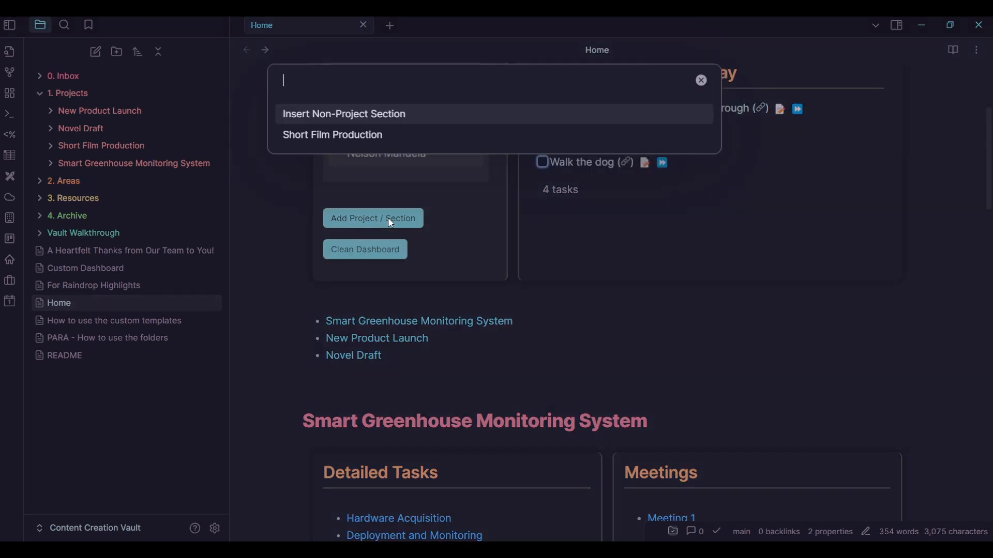
click(414, 135)
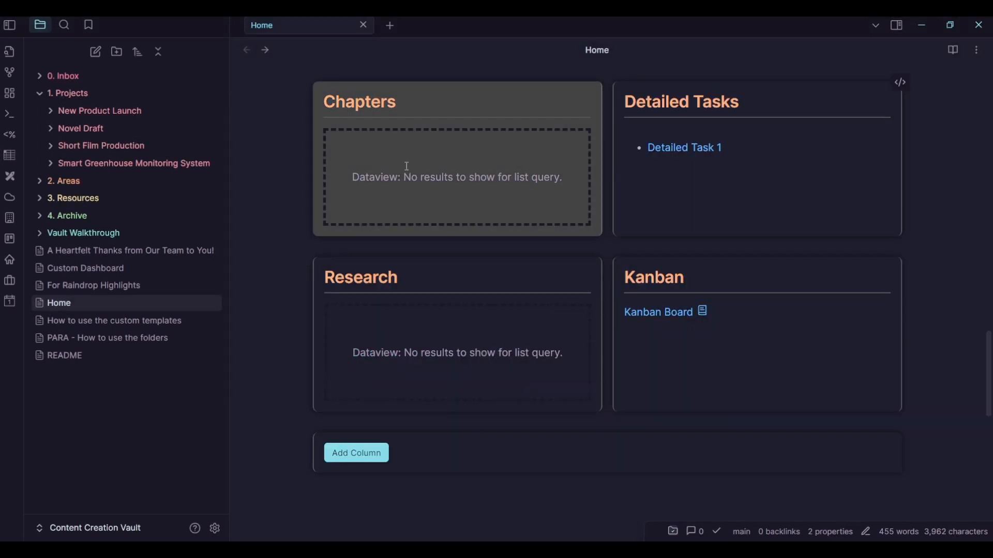
scroll(412, 432, down, 8)
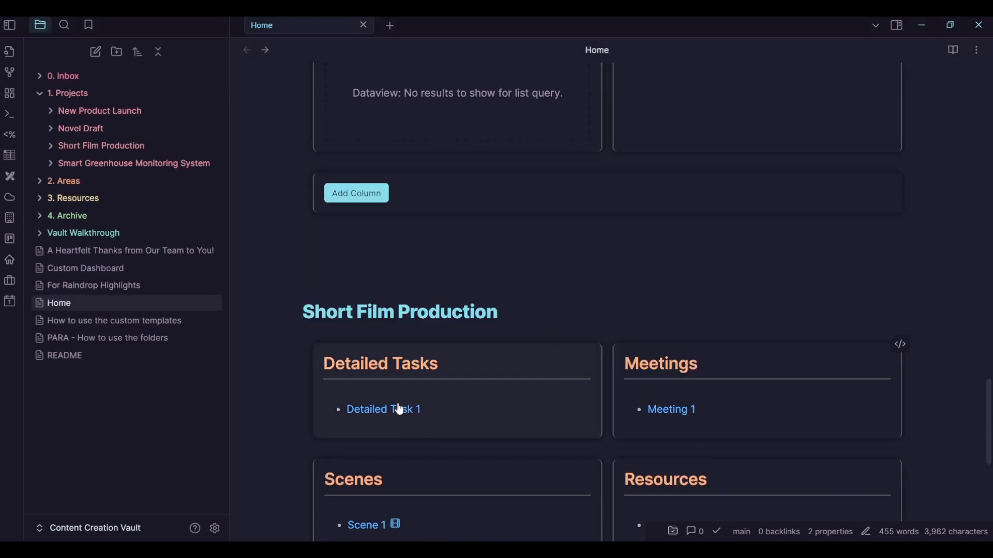
Open the Short Film Production dashboard from its Home heading, return to Home and review the section's columns
click(350, 313)
key(ctrl+alt+Left)
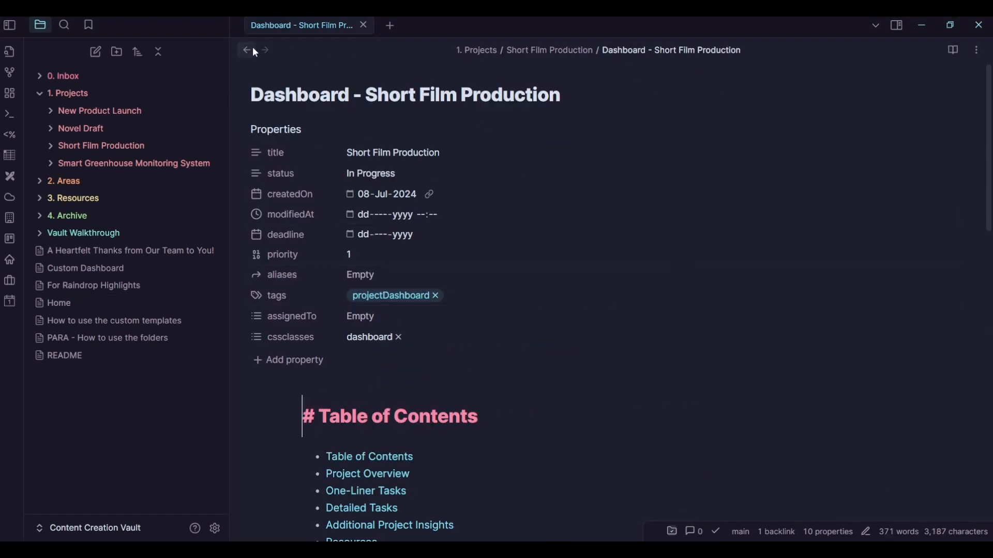
scroll(961, 229, down, 3)
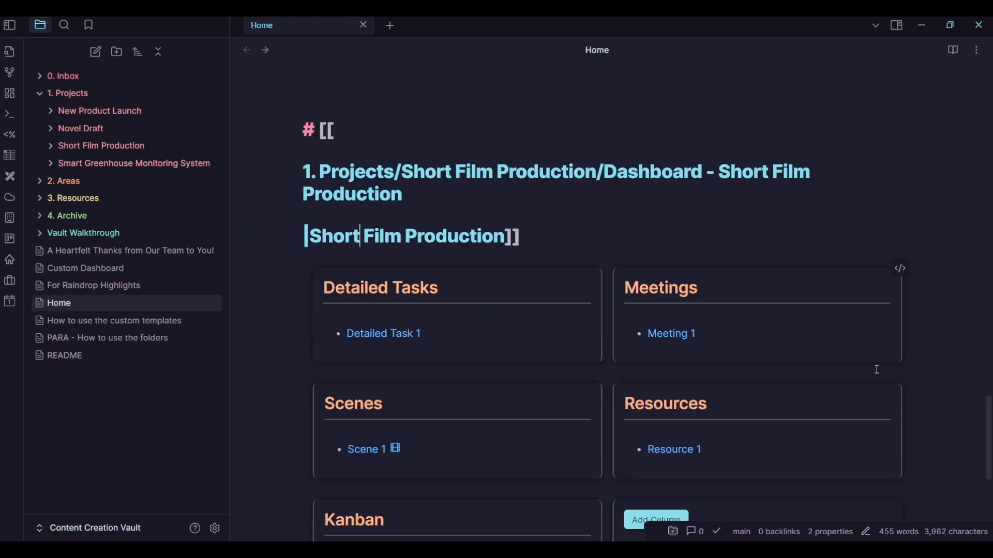
scroll(678, 271, down, 4)
click(644, 416)
scroll(643, 413, up, 5)
scroll(641, 411, down, 5)
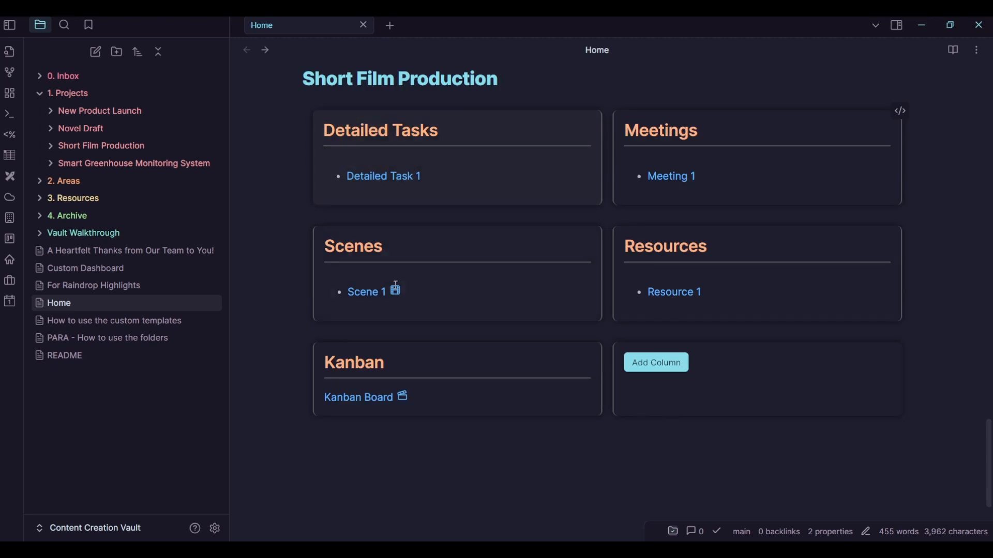
scroll(548, 281, up, 2)
scroll(303, 510, up, 10)
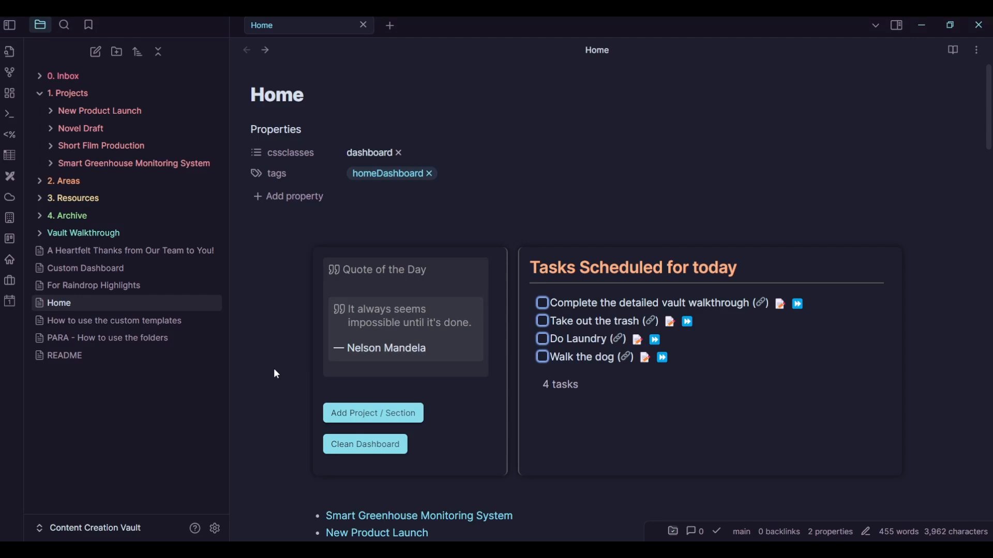
Open the Novel Draft dashboard from its Home section in a new tab and review its overview and task sections
scroll(276, 374, down, 3)
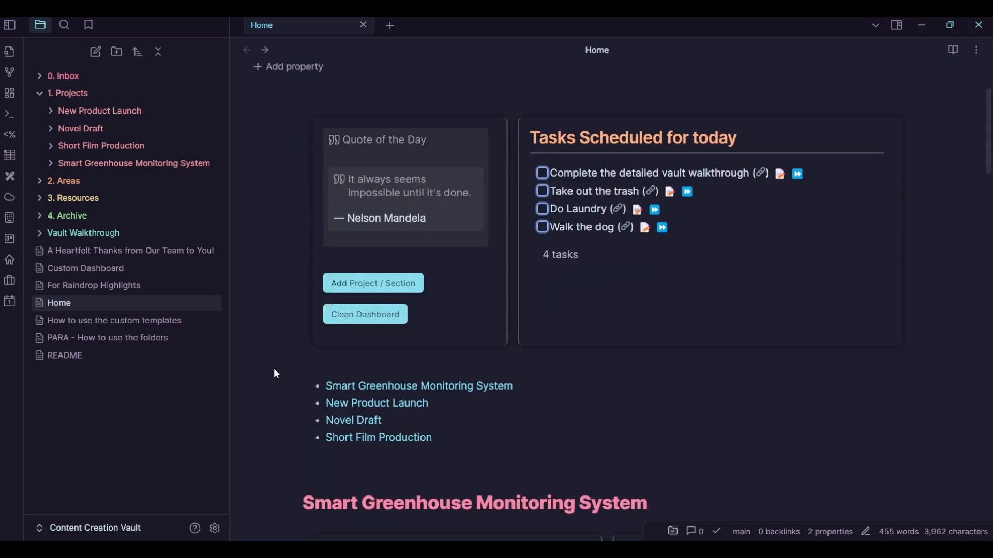
click(355, 422)
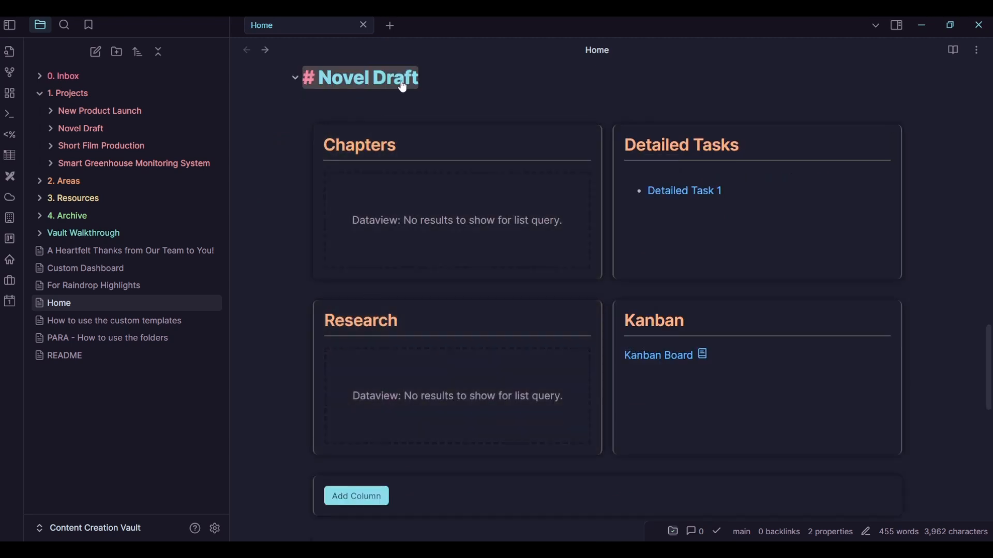
click(402, 83)
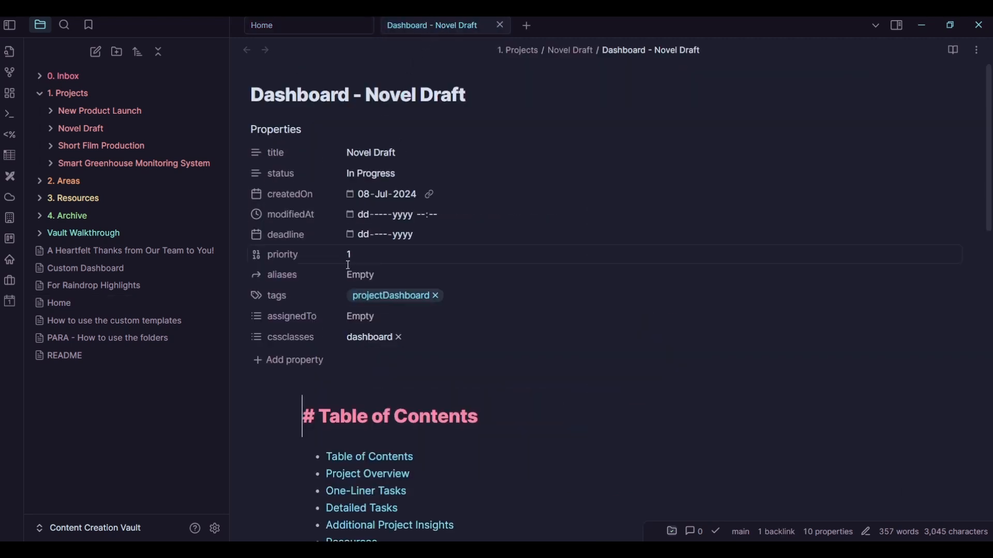
scroll(384, 304, down, 6)
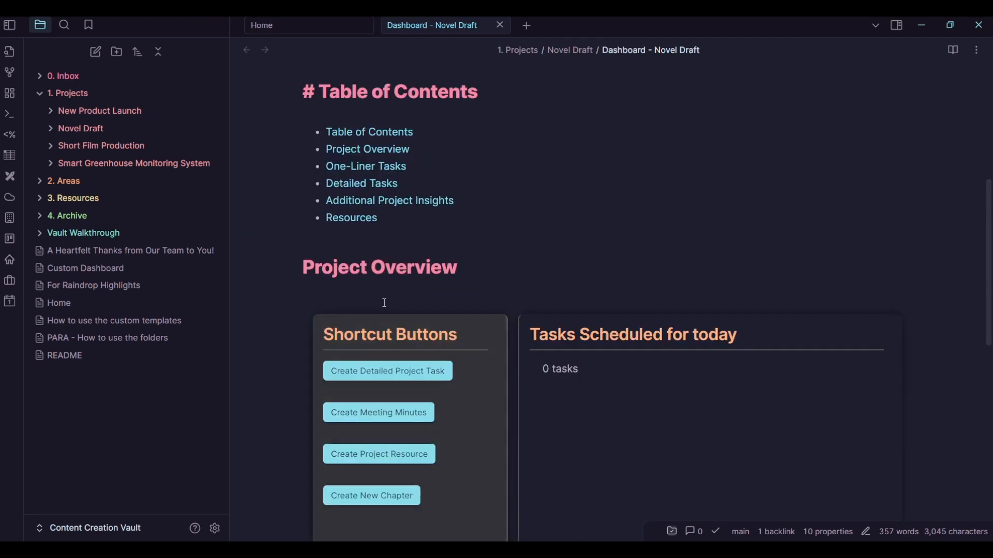
click(384, 304)
scroll(383, 306, down, 4)
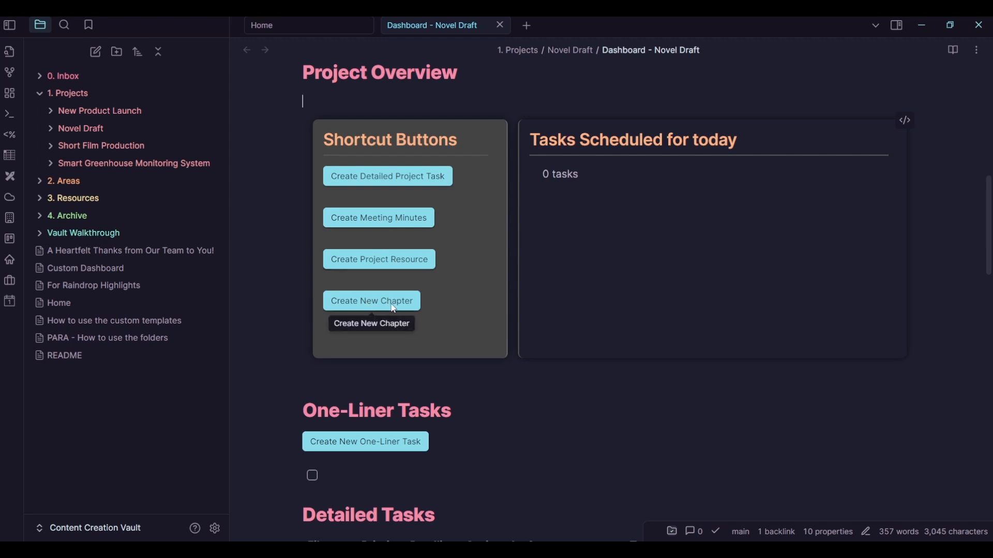
scroll(473, 365, down, 3)
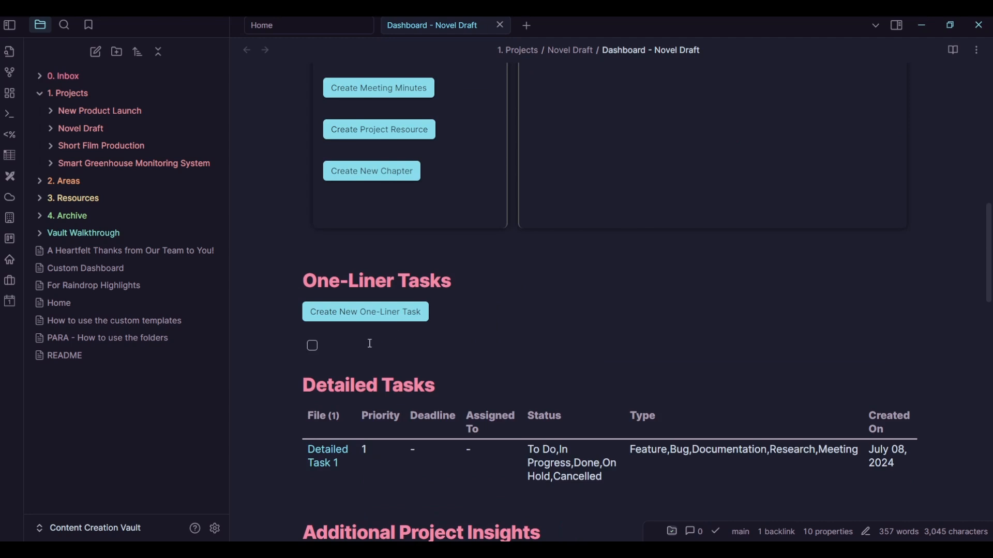
Create a one-liner task on the Novel Draft dashboard described "Some important task that i need to complete today." and scheduled for today
click(419, 315)
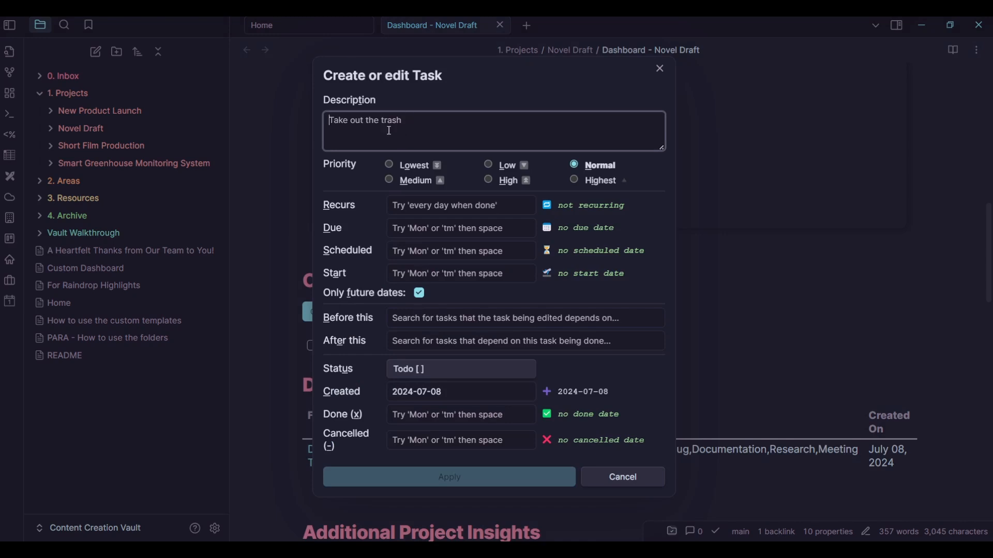
text(SOme t)
key(BackSpace)
key(BackSpace)
key(BackSpace)
key(BackSpace)
key(BackSpace)
text(ome important task that i need to complete today.)
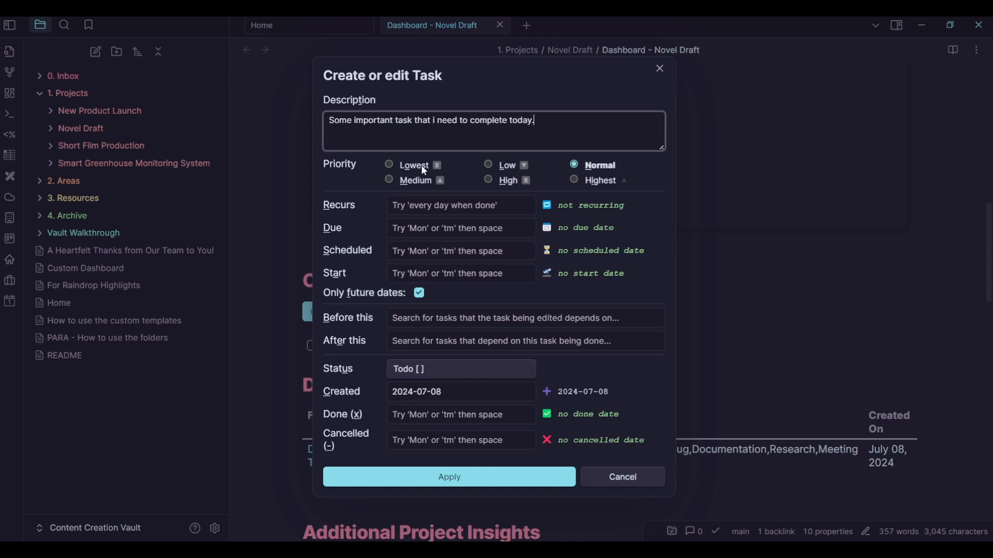
click(436, 250)
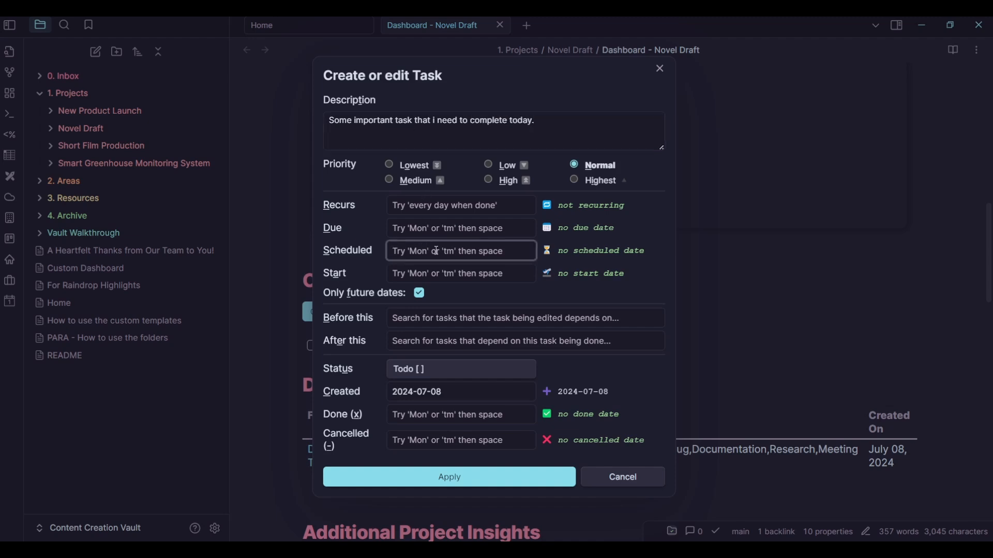
text(today)
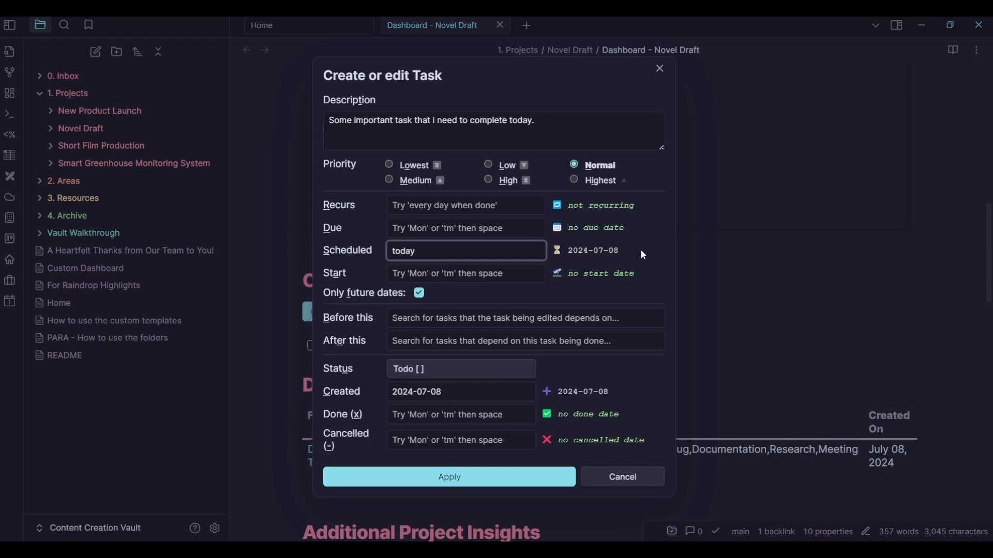
click(497, 486)
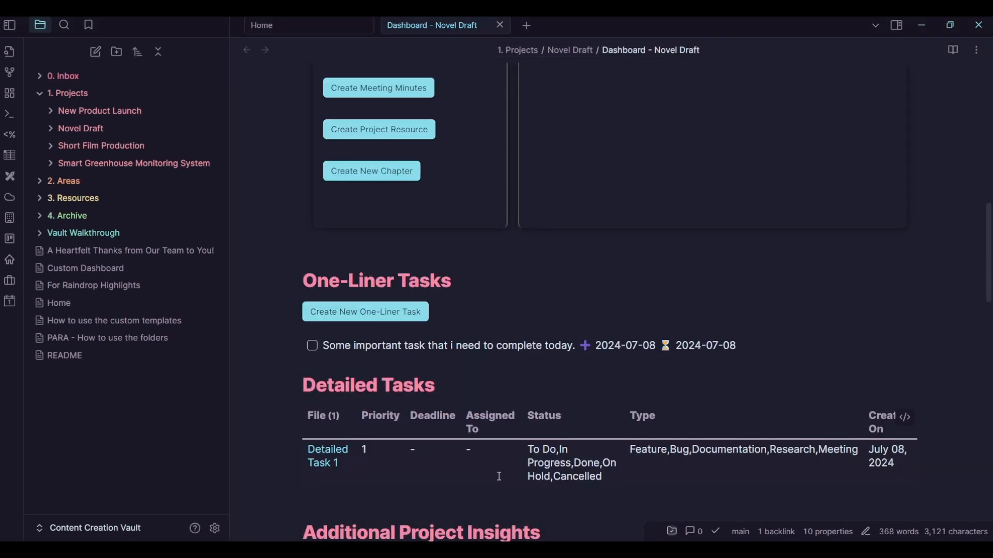
Check the new task under Tasks Scheduled for today on the Novel Draft and Home dashboards
scroll(660, 351, up, 4)
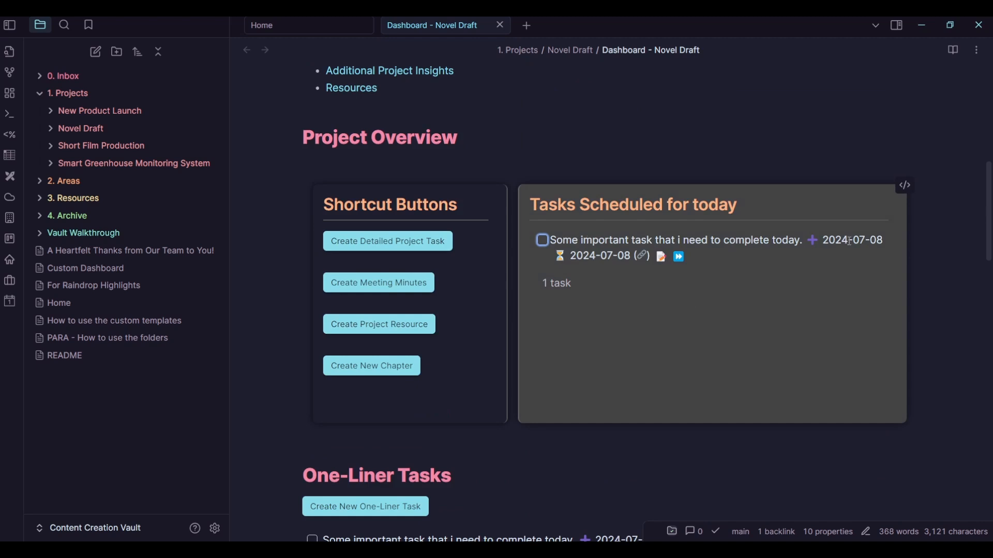
click(259, 20)
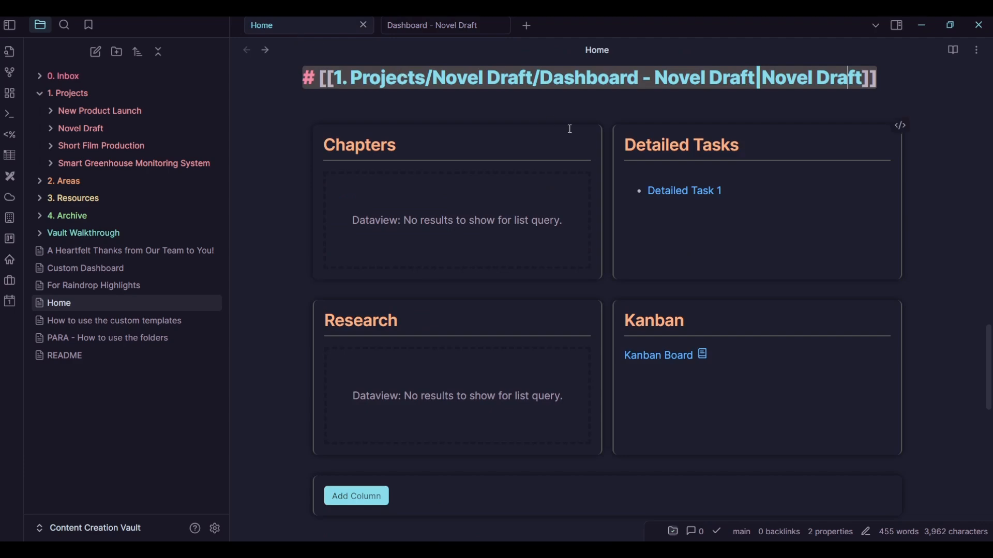
drag(988, 357, 989, 97)
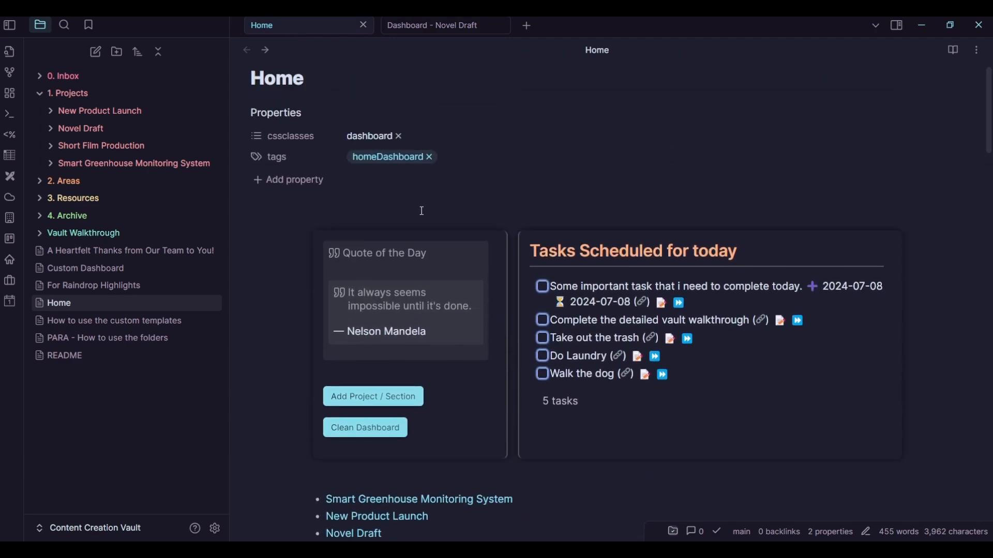
drag(561, 284, 786, 278)
click(526, 217)
Open the daily note for 8 July 2024 from the calendar and go to its Straightforward tasks
click(898, 23)
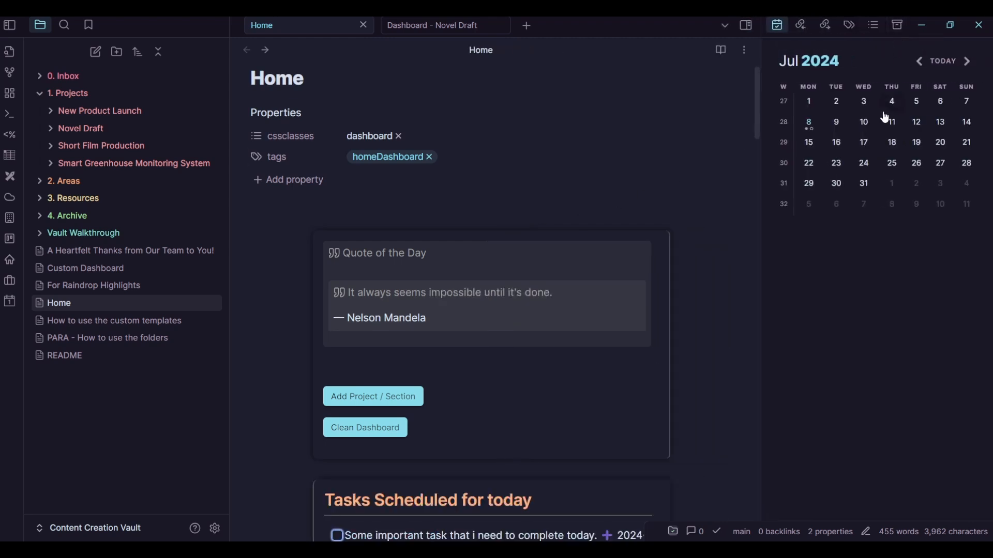
click(809, 126)
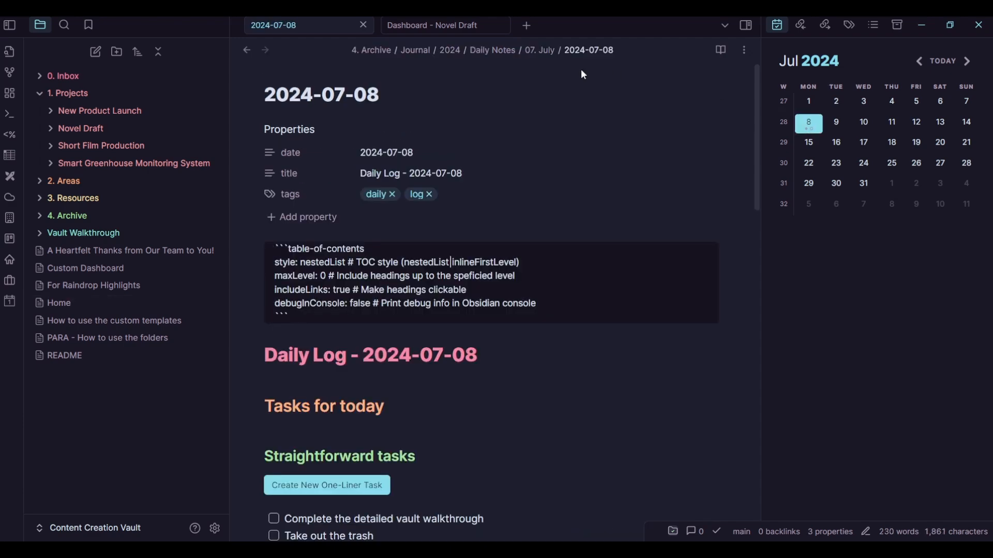
scroll(494, 324, down, 4)
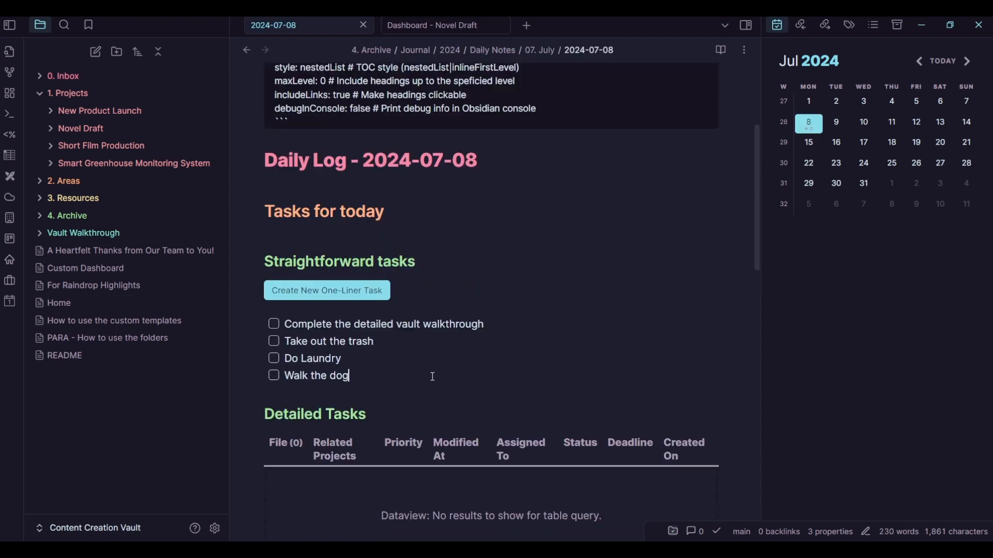
Place the Home dashboard in a split pane beside the daily note, showing Tasks Scheduled for today
ctrl+click(88, 299)
click(751, 21)
drag(455, 25, 879, 258)
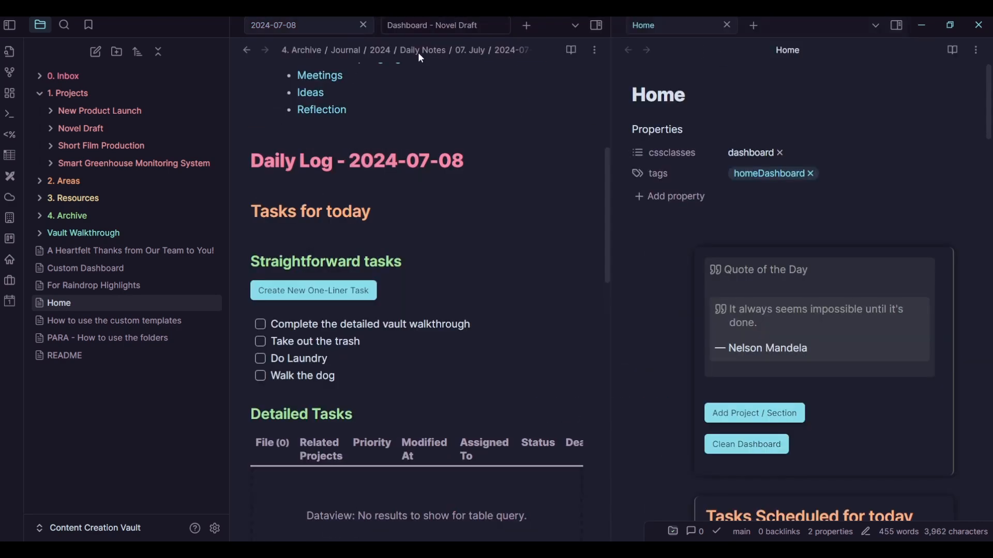
click(315, 26)
scroll(742, 366, down, 5)
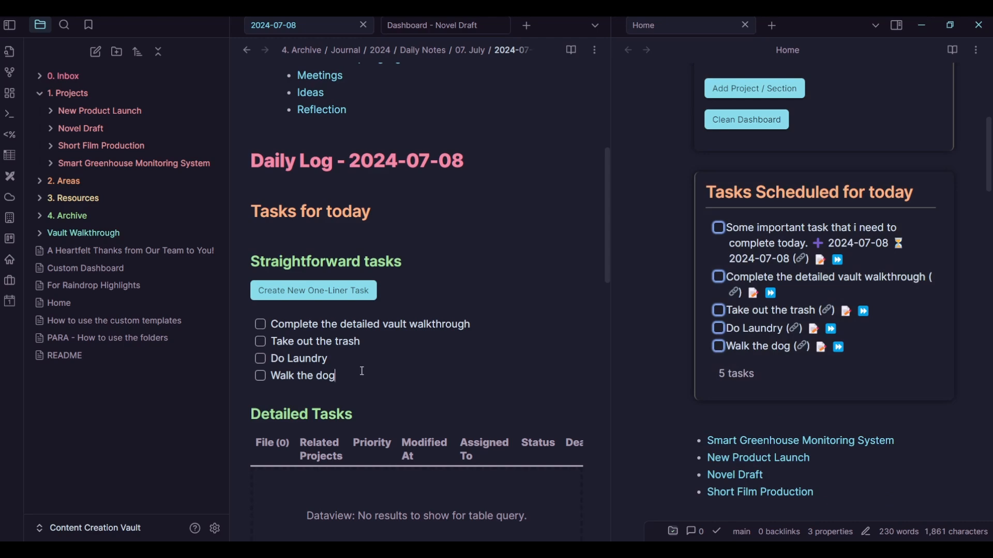
Add the task "This is a demo task" below "Walk the dog" in the daily note's Straightforward tasks
click(362, 372)
key(Return)
text(This is a demo task)
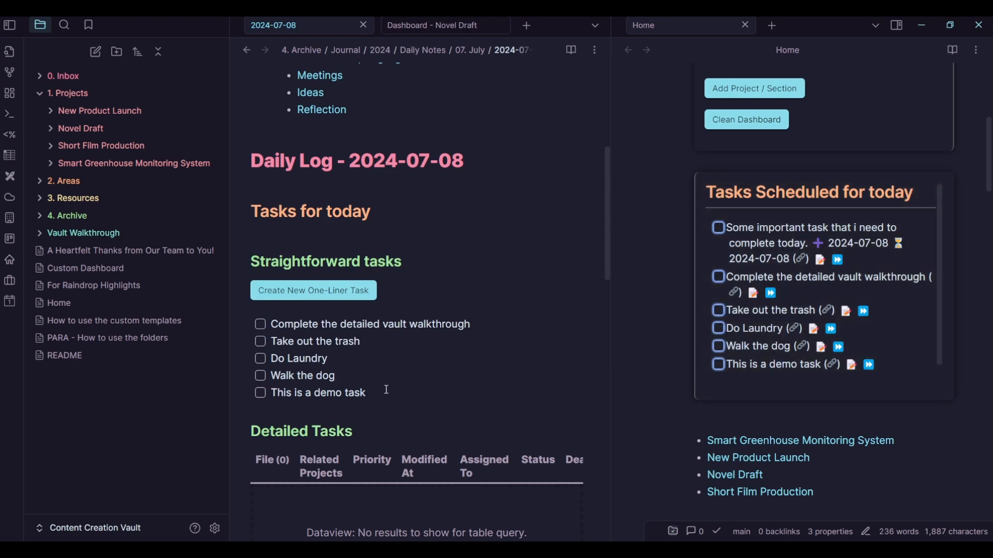
Open the demo task's edit form, examine its Scheduled date, and close the form without applying changes
click(350, 296)
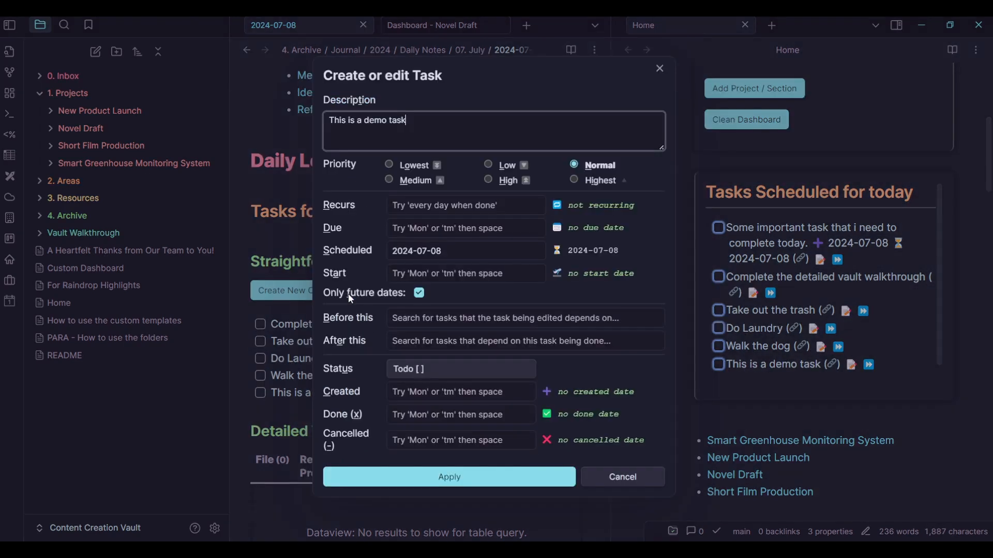
drag(393, 251, 466, 252)
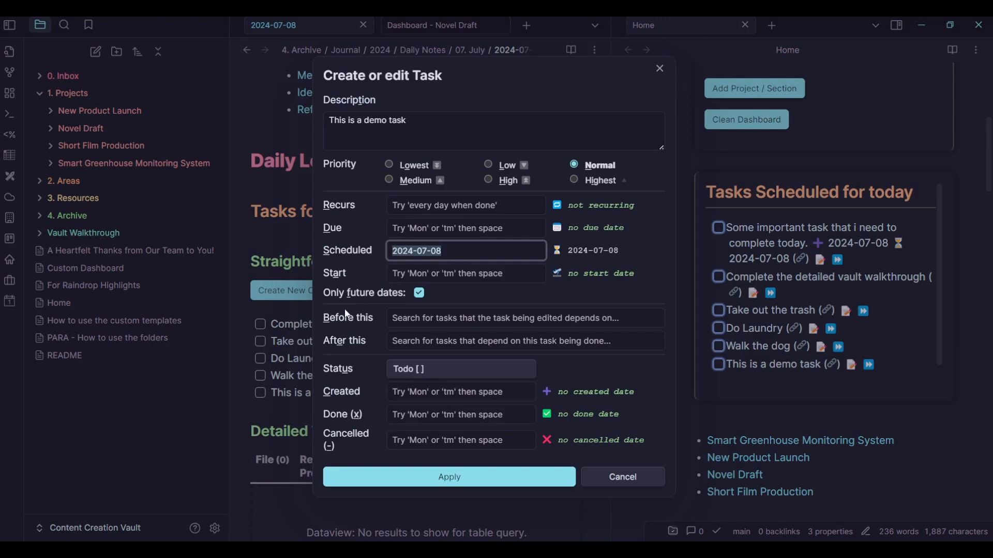
click(277, 392)
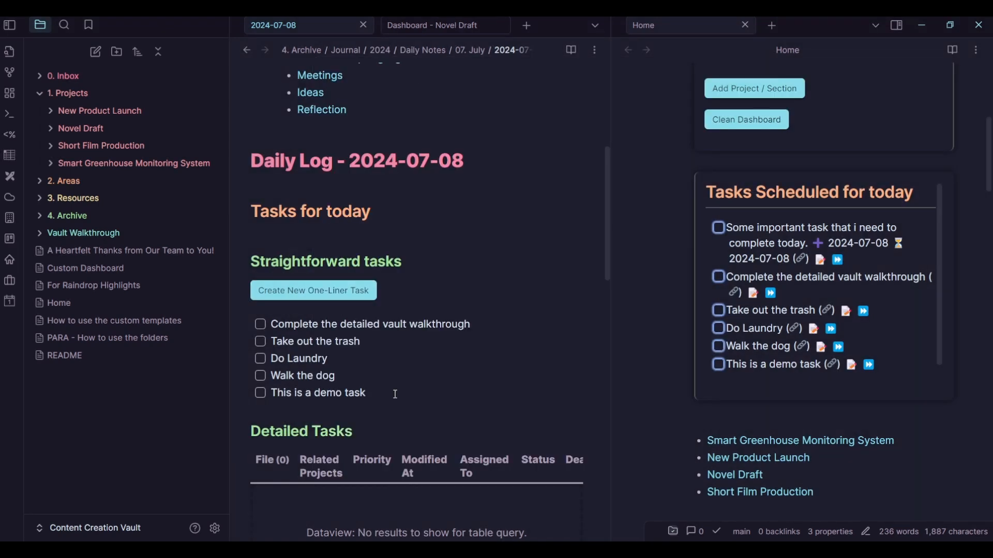
Add an empty task below the demo task, examine the Scheduled date in its form, and dismiss the form
key(Return)
click(342, 295)
drag(443, 252, 377, 255)
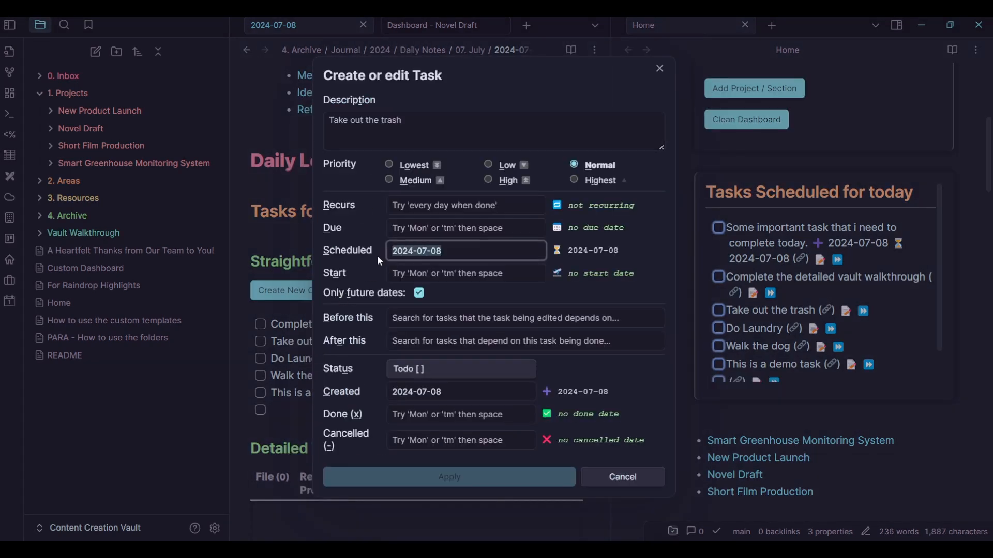
click(267, 426)
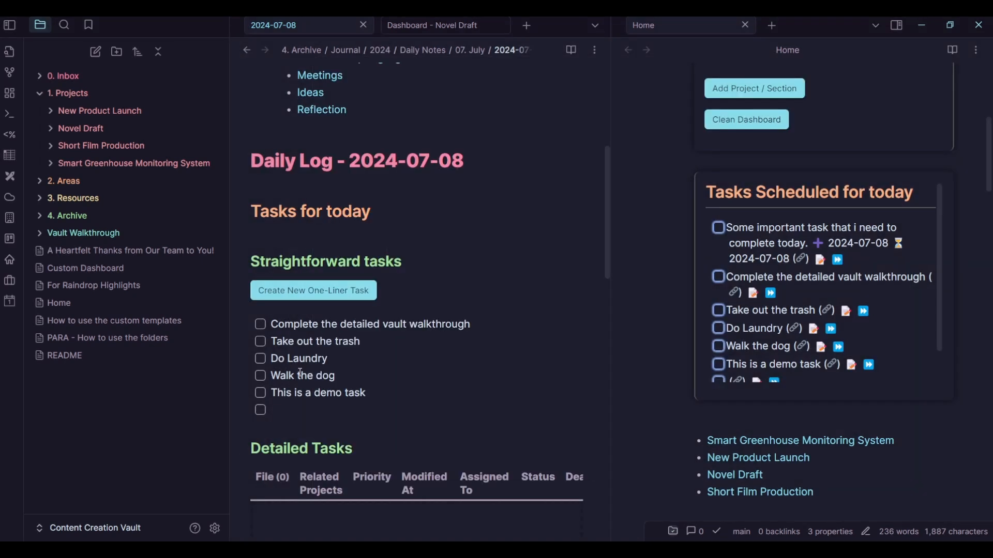
Move the Home dashboard back into the main tab group and close the daily note
drag(667, 25, 350, 32)
click(336, 25)
click(364, 27)
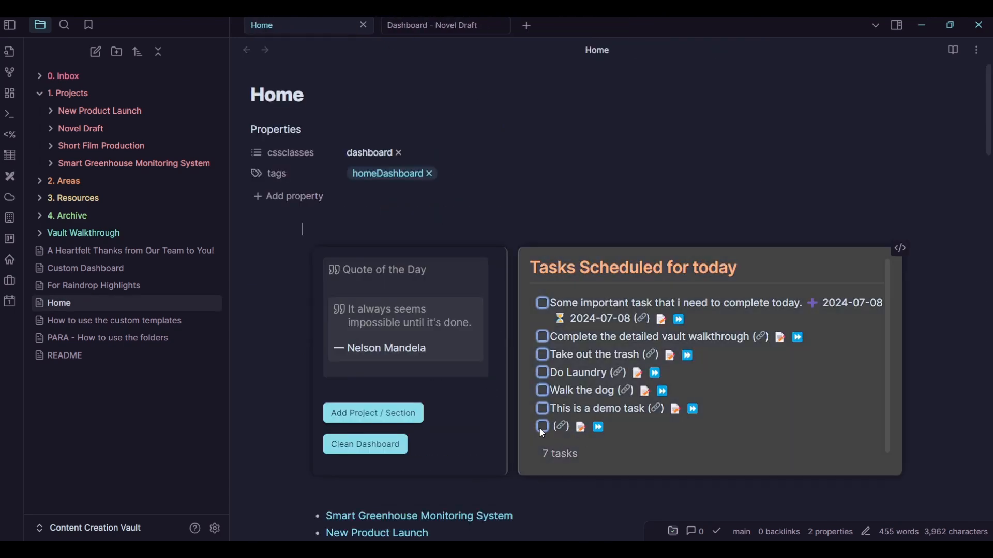
Mark the empty task, the demo task, "Walk the dog", "Do Laundry" and "Take out the trash" as done on Home
click(542, 427)
click(542, 409)
click(542, 390)
click(541, 373)
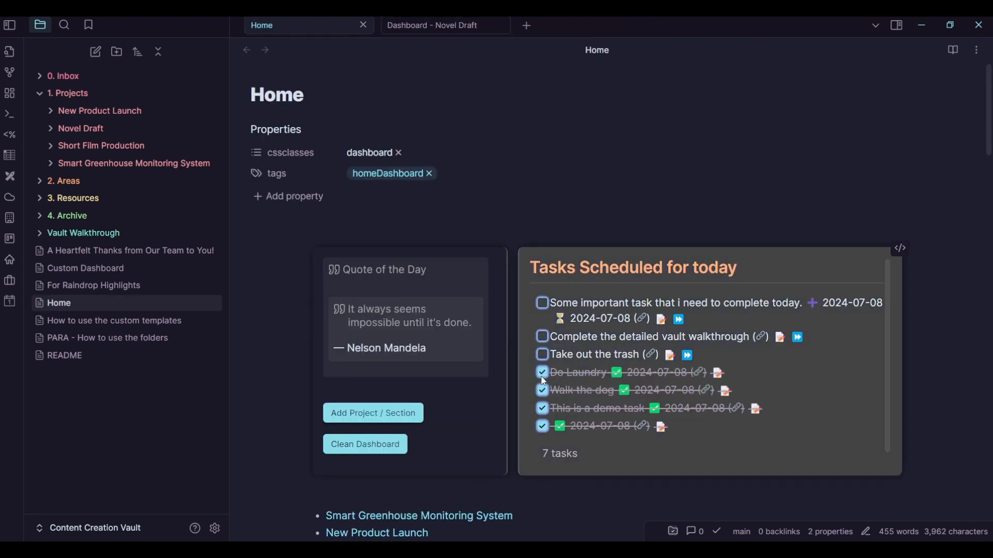
click(542, 356)
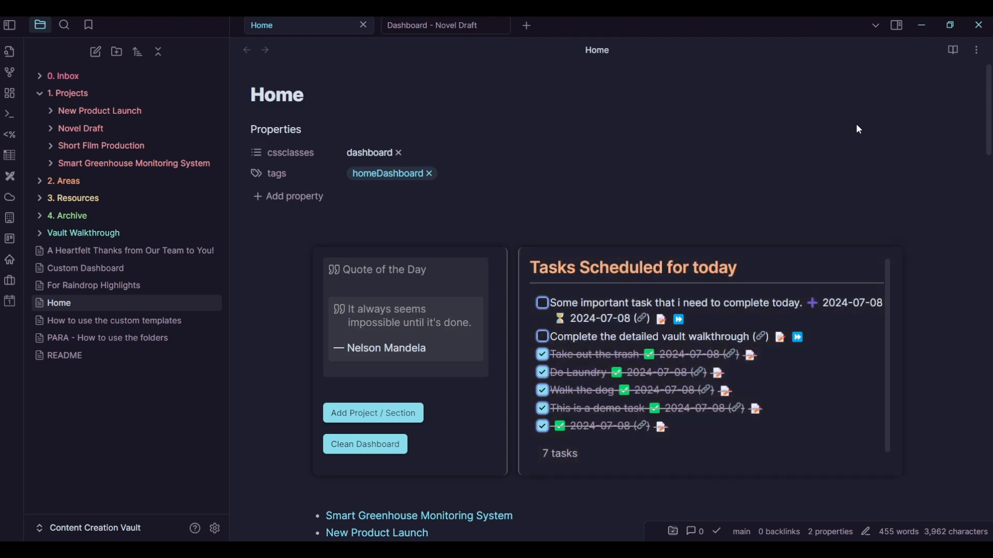
Open the 2024-07-08 daily note beside Home to check its tasks in reading view, close it, and return to the Novel Draft dashboard
click(896, 25)
ctrl+click(810, 124)
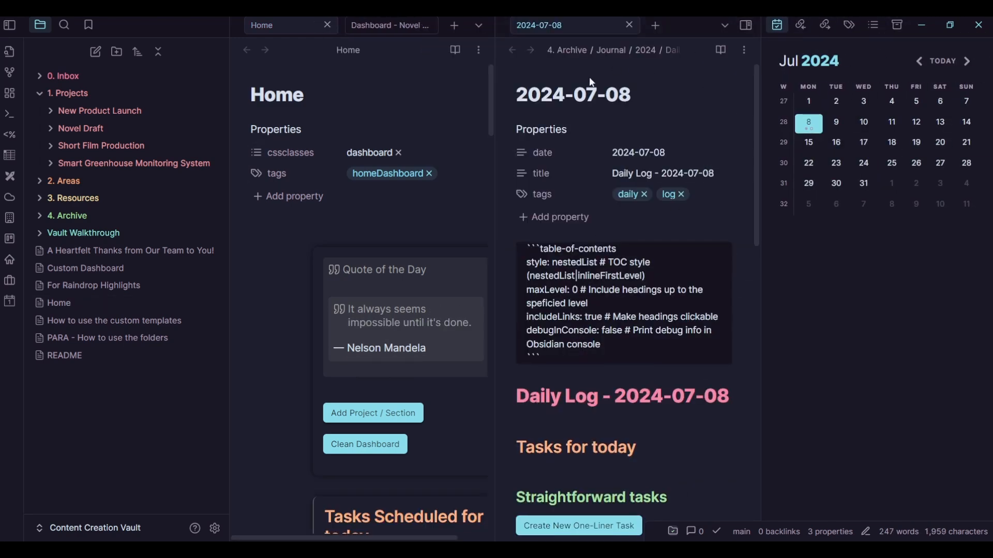
scroll(595, 432, down, 3)
click(720, 49)
scroll(644, 385, down, 2)
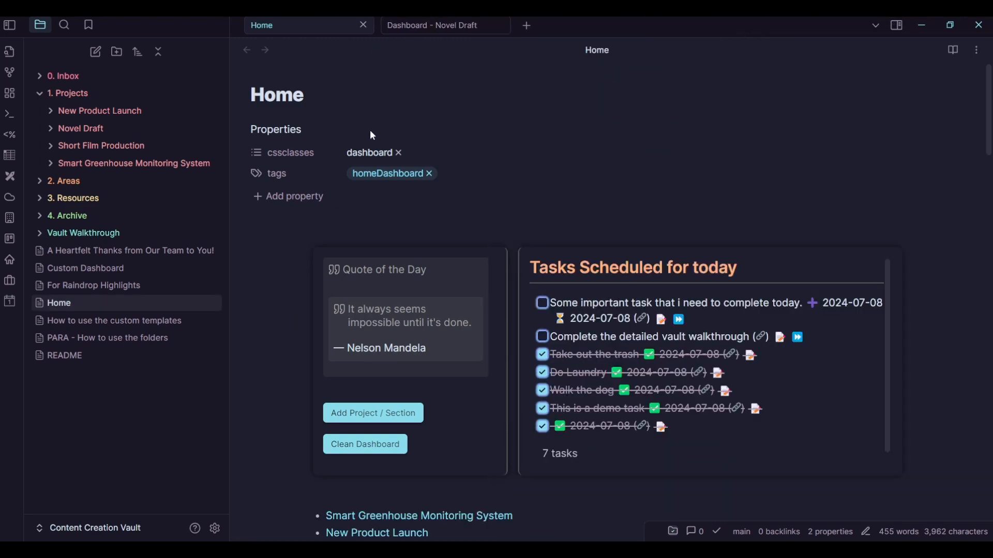
click(415, 26)
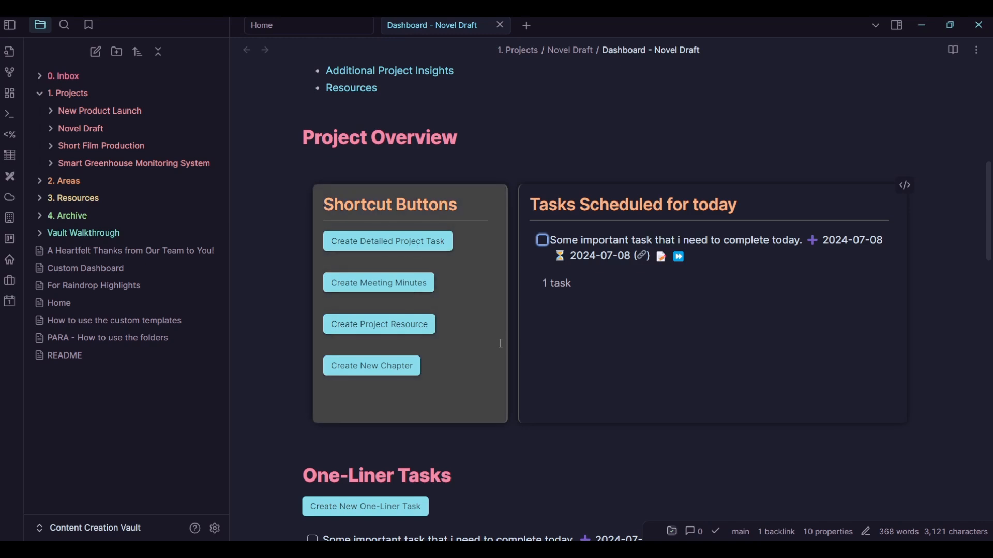
Look over the Novel Draft dashboard and create a new chapter note named "The Adventure Begins" from its shortcuts
drag(989, 203, 992, 360)
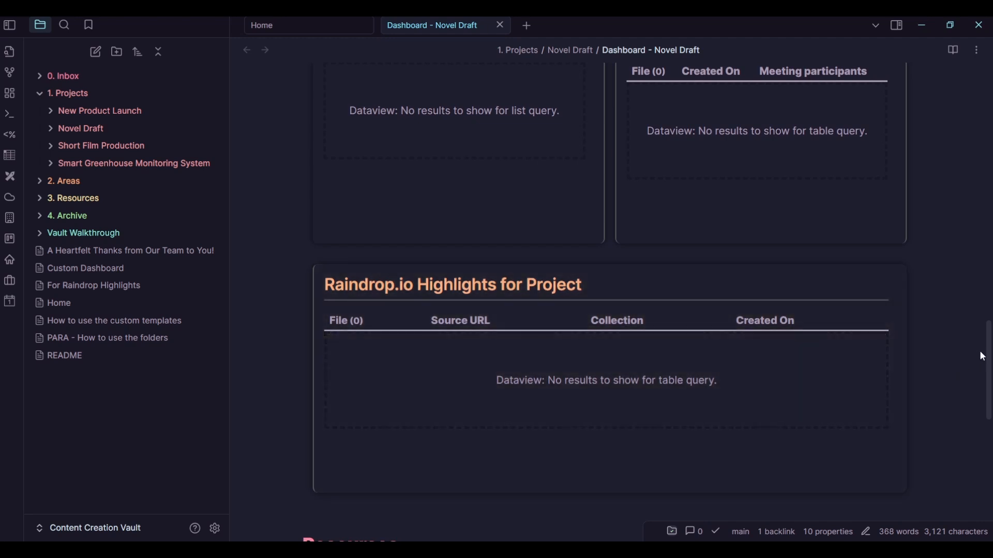
scroll(988, 394, down, 3)
drag(988, 395, 990, 99)
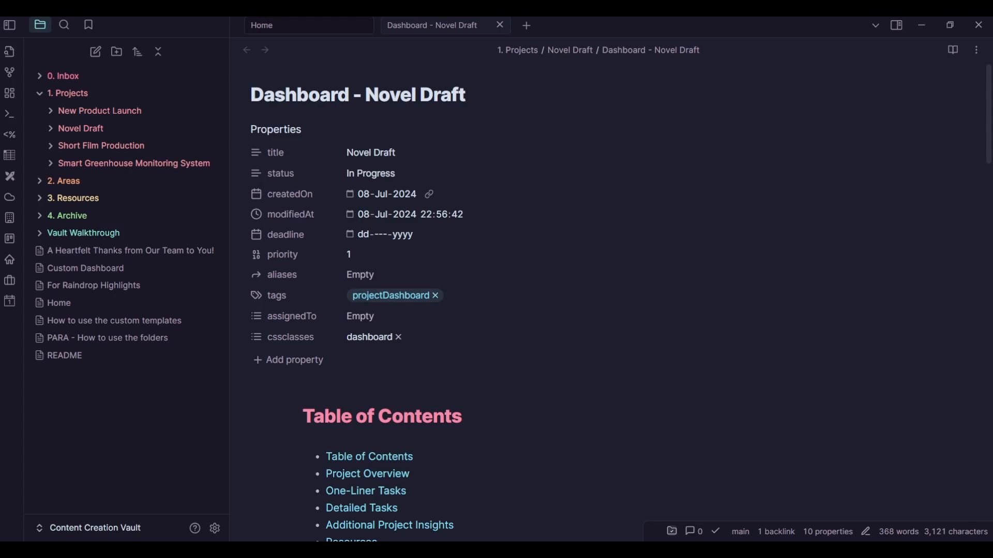
click(260, 430)
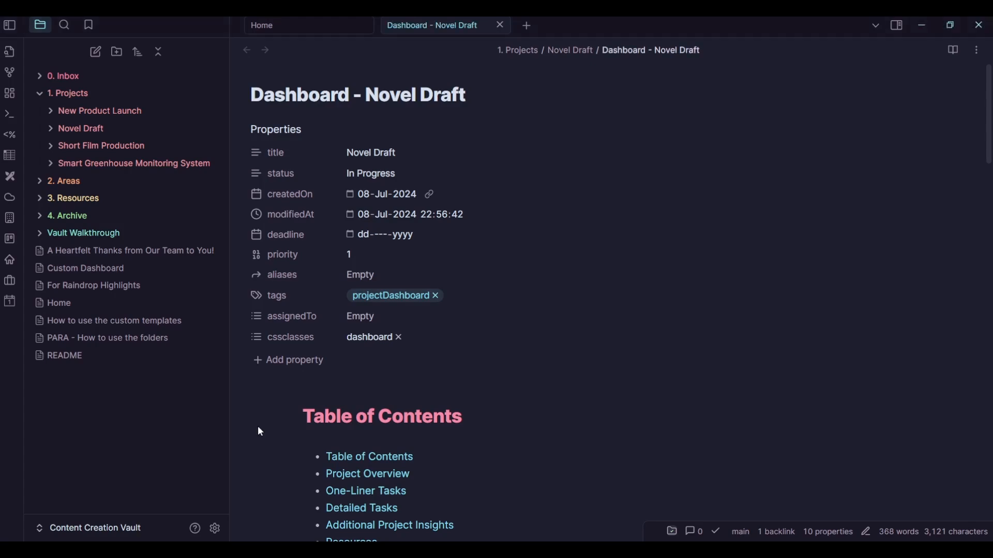
scroll(269, 427, down, 9)
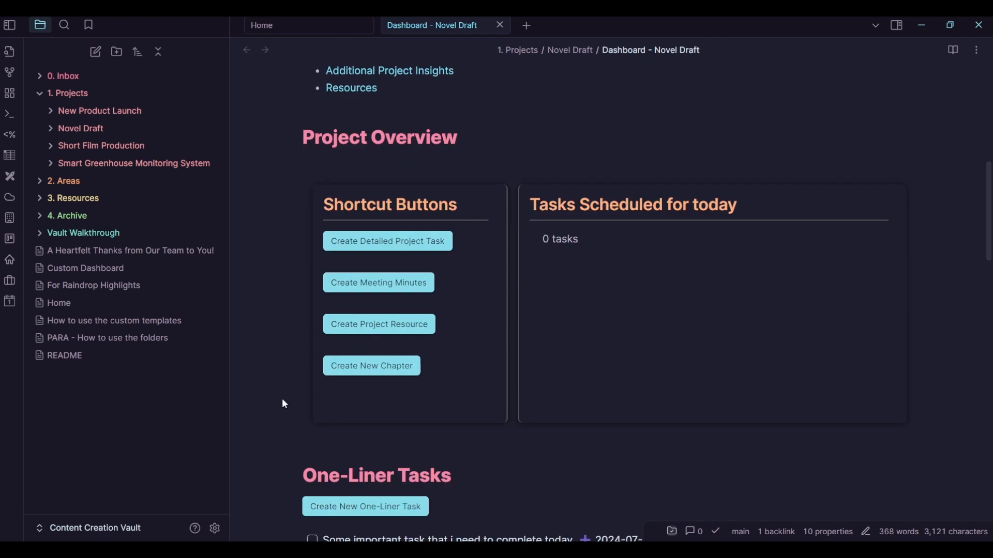
click(396, 370)
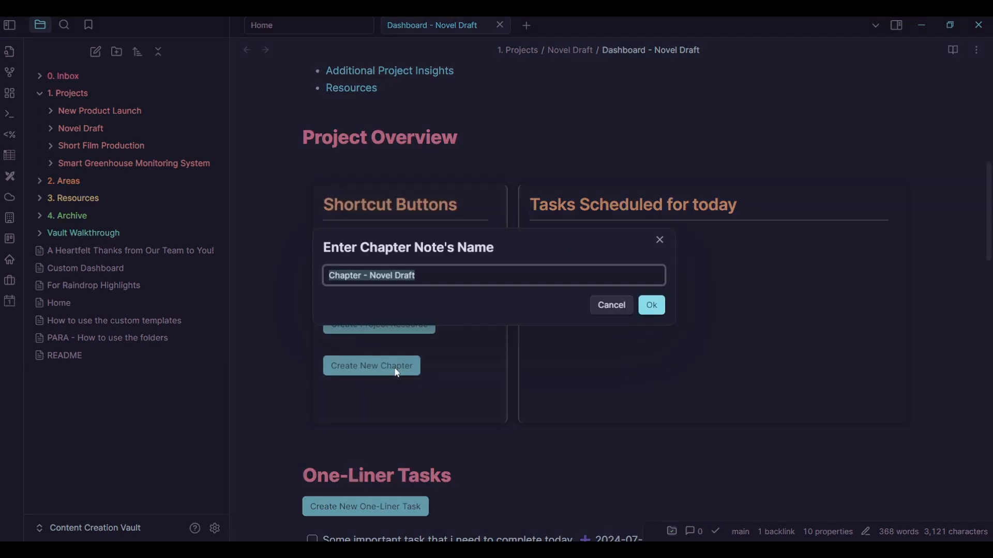
key(BackSpace)
text(The Adventure Begins)
click(647, 312)
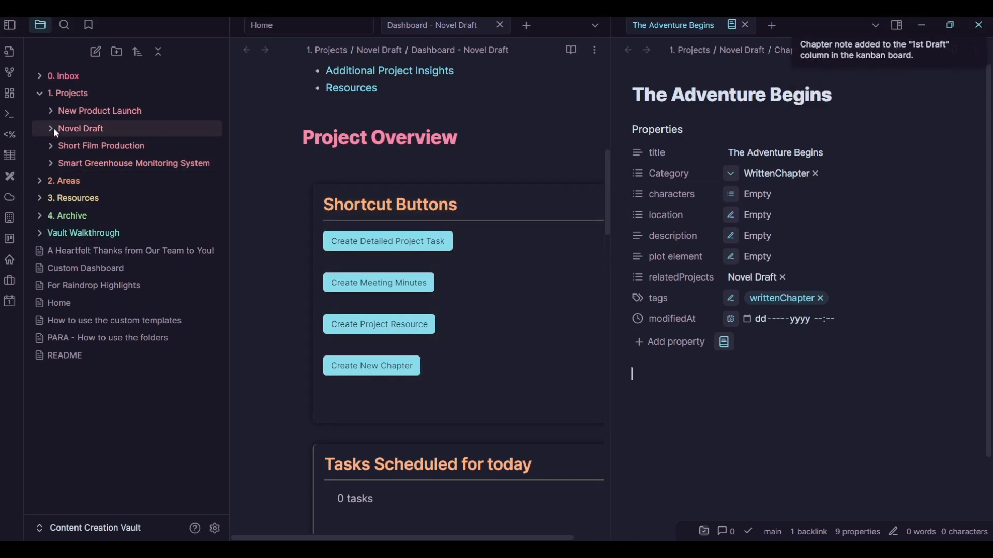
Open the Novel Draft project's Kanban board and move it into the main tab group
click(53, 128)
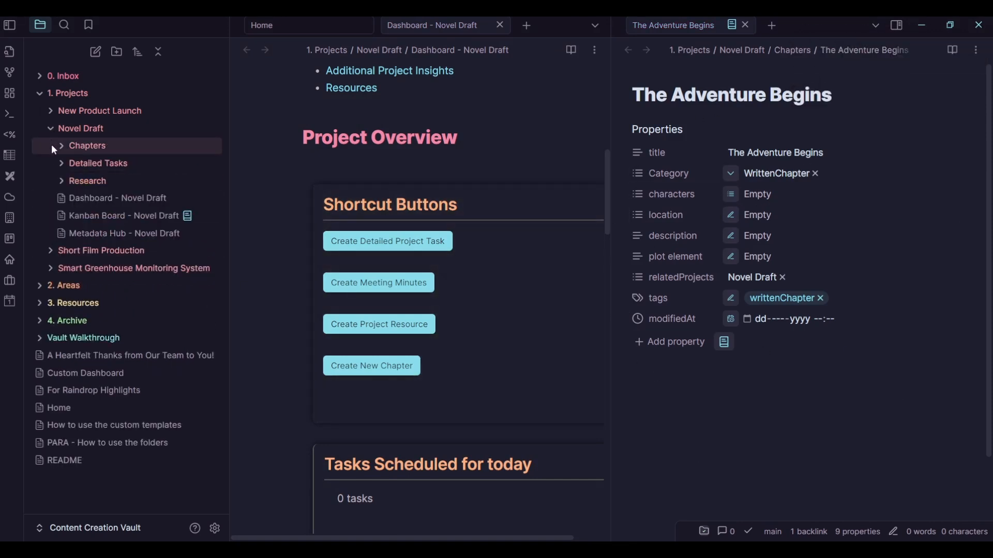
click(88, 217)
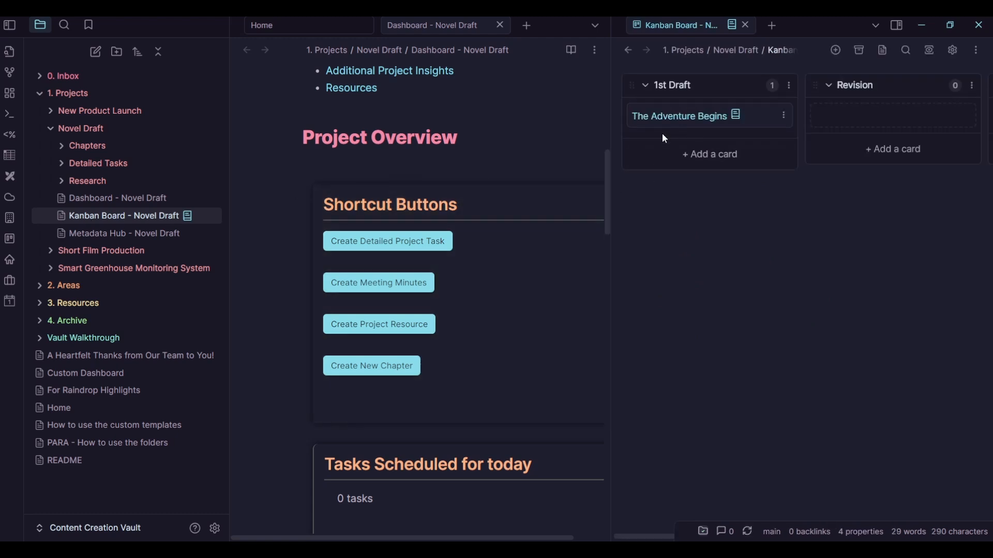
drag(534, 42, 525, 39)
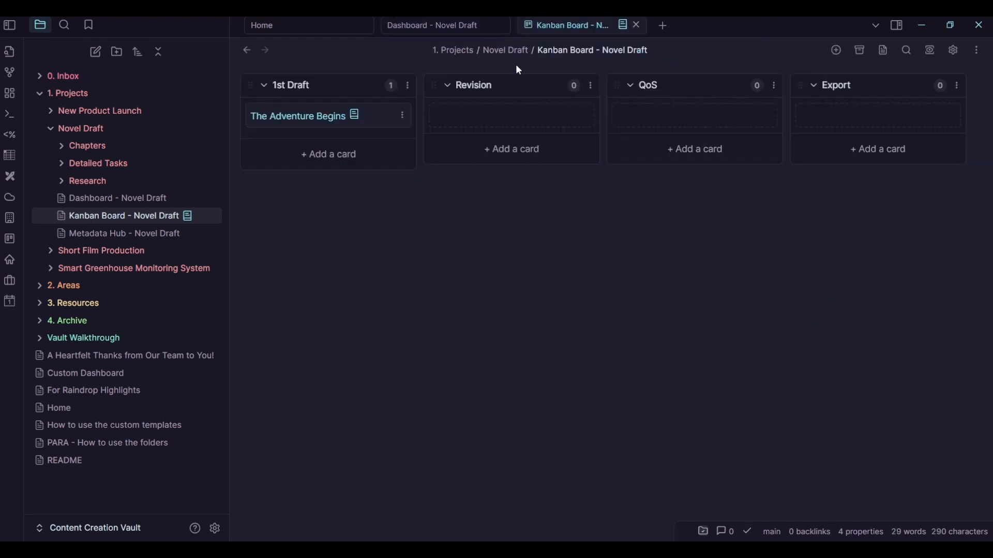
Open "The Adventure Begins" from its Kanban card, write "This is some content in the adventure note." in its body, and close the note
mouse_move(292, 120)
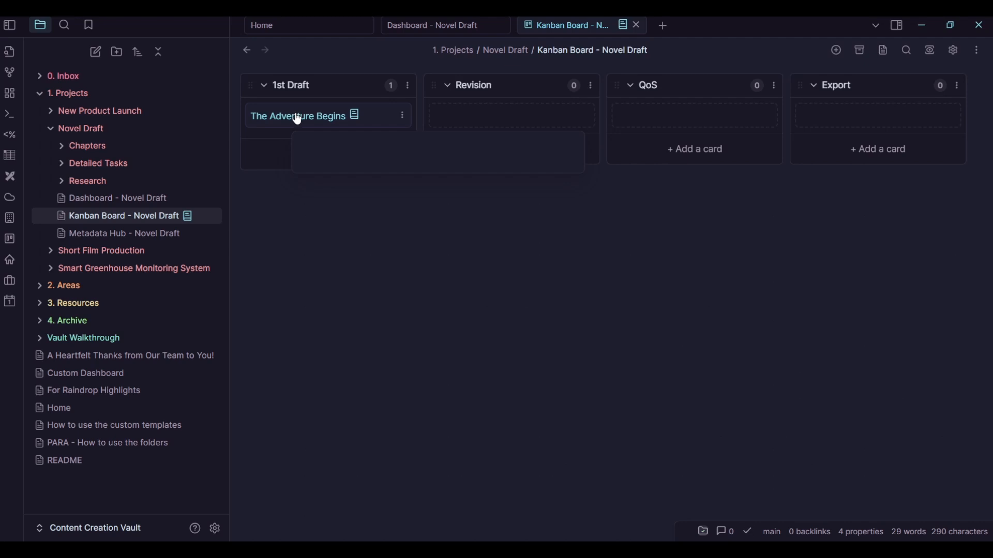
click(339, 116)
click(481, 376)
text(This)
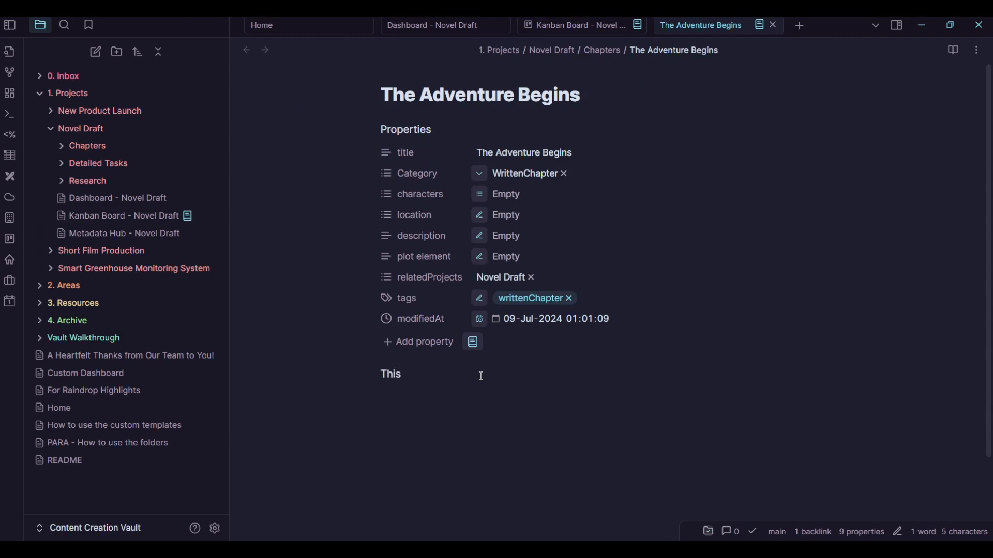
text( is some content in the adventure note.)
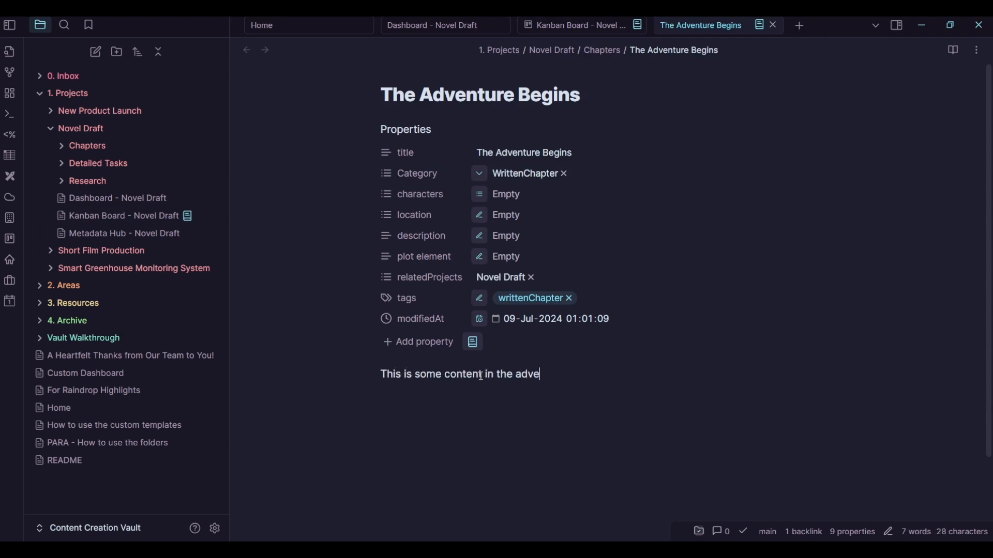
click(773, 25)
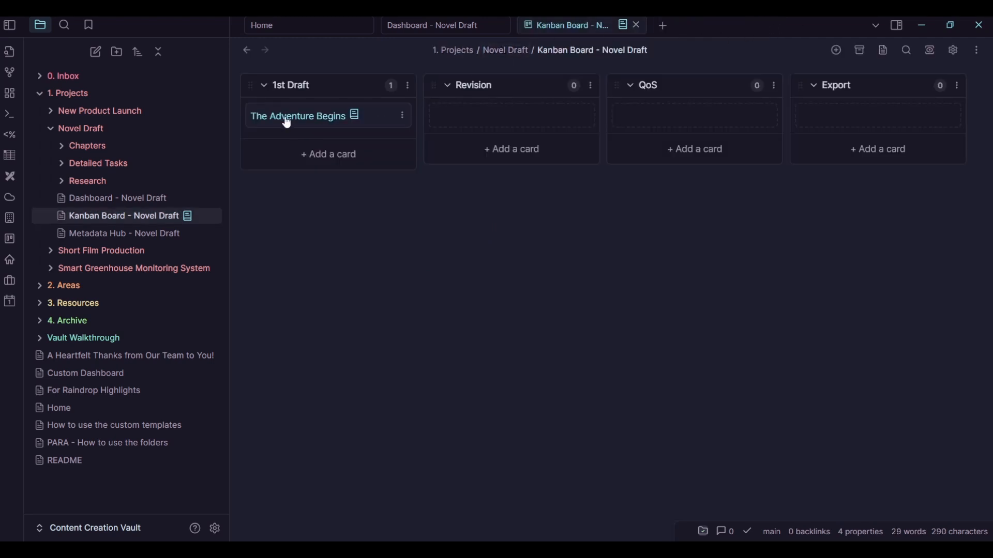
Move the "The Adventure Begins" card to the Export column and run Export Kanban Notes with HTML as the format
drag(288, 123, 816, 144)
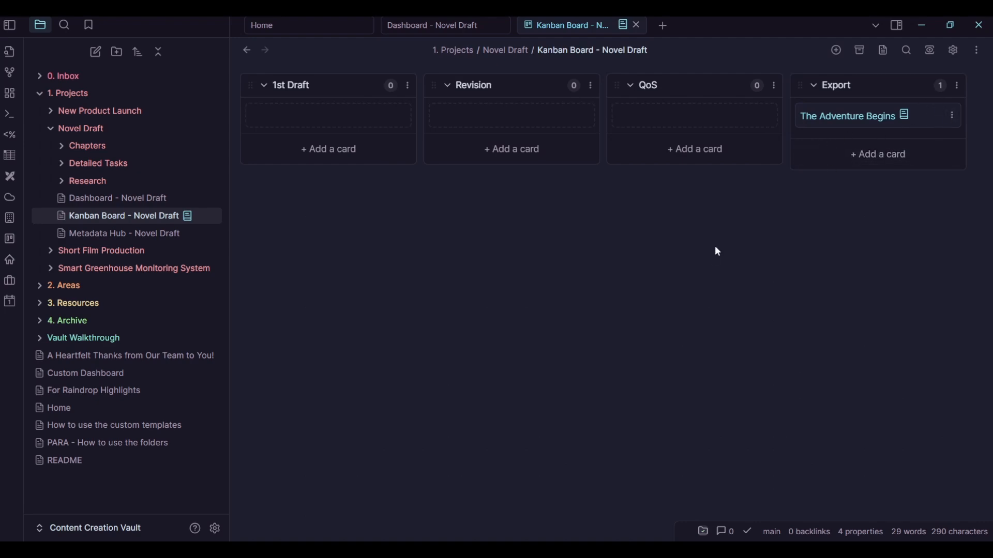
key(ctrl+p)
text(export)
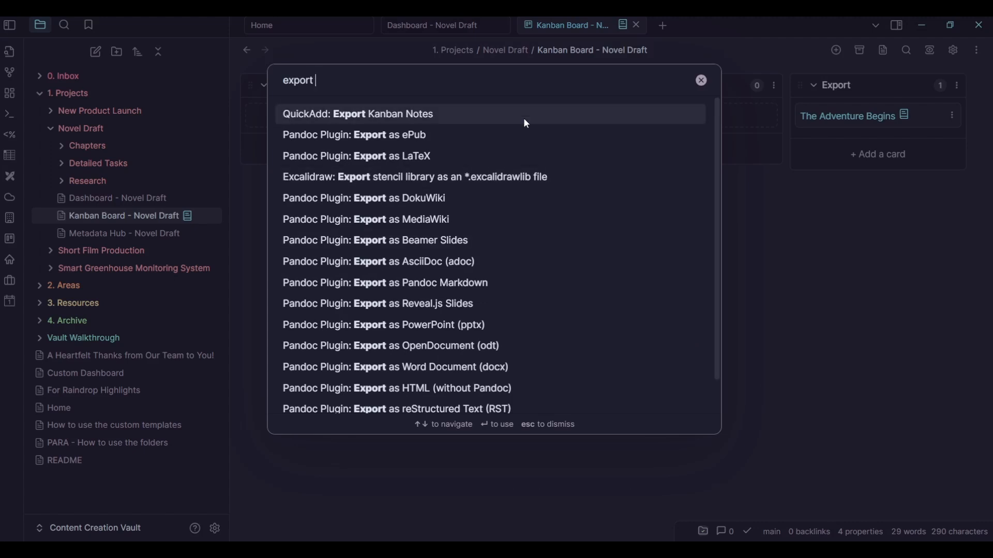
click(453, 112)
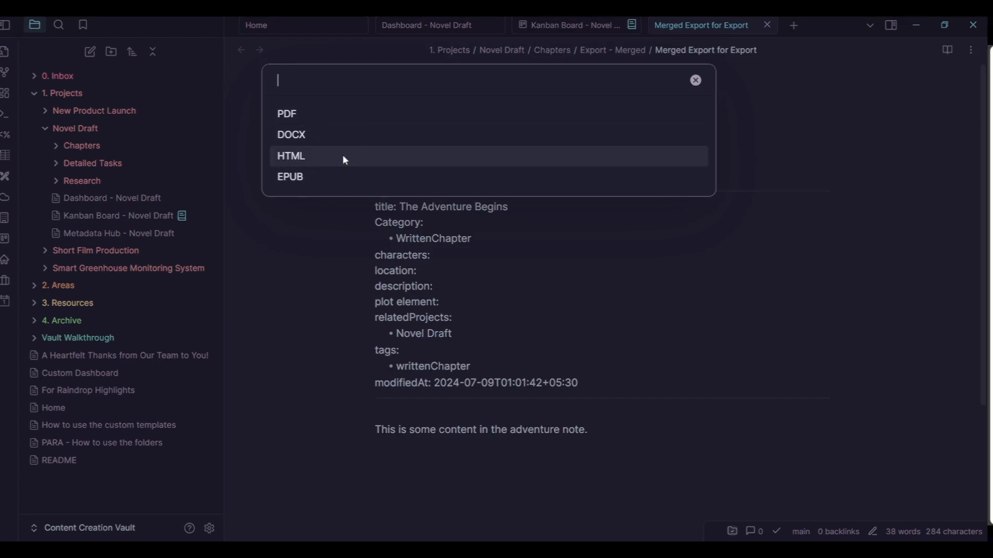
click(346, 155)
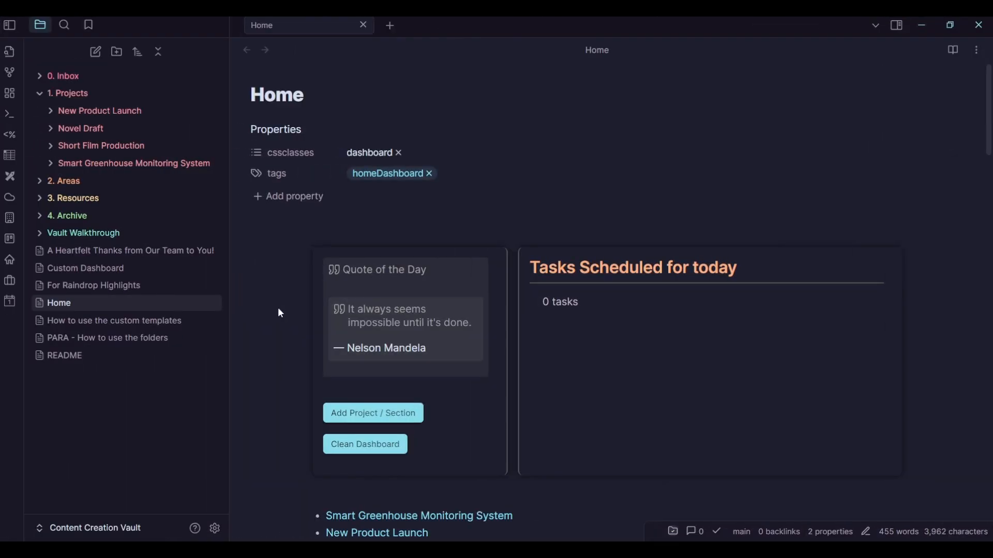
Go to the Short Film Production section on Home and open that project's dashboard
scroll(280, 312, down, 5)
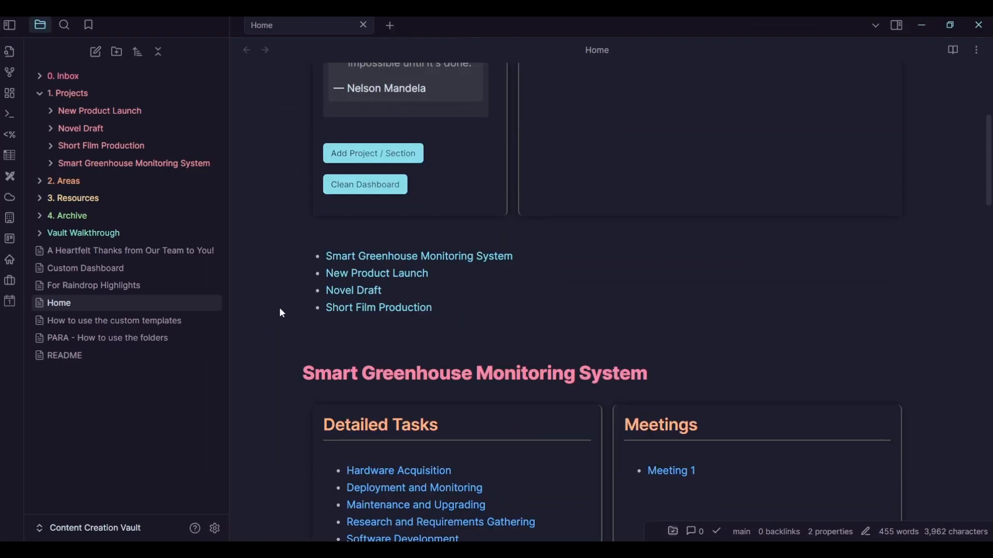
click(350, 308)
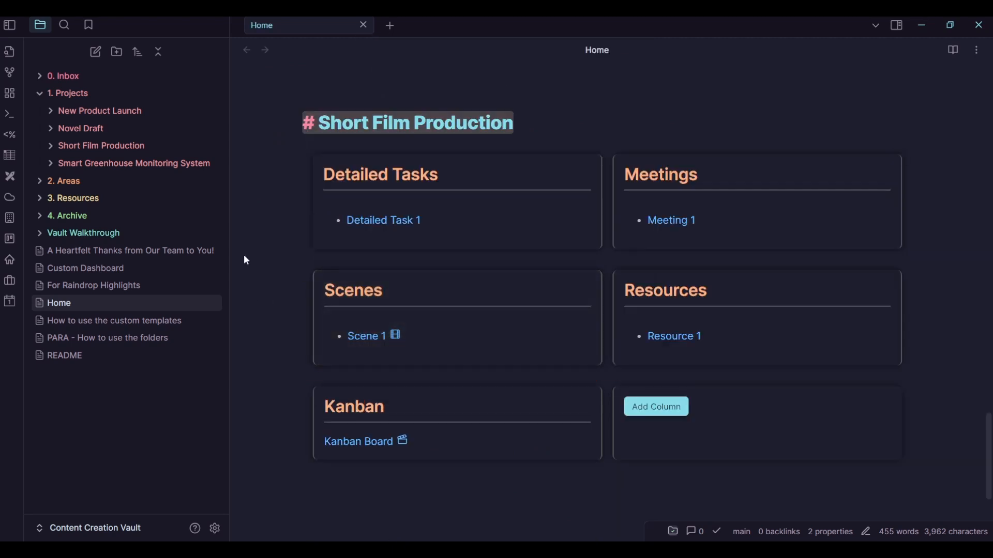
ctrl+click(397, 127)
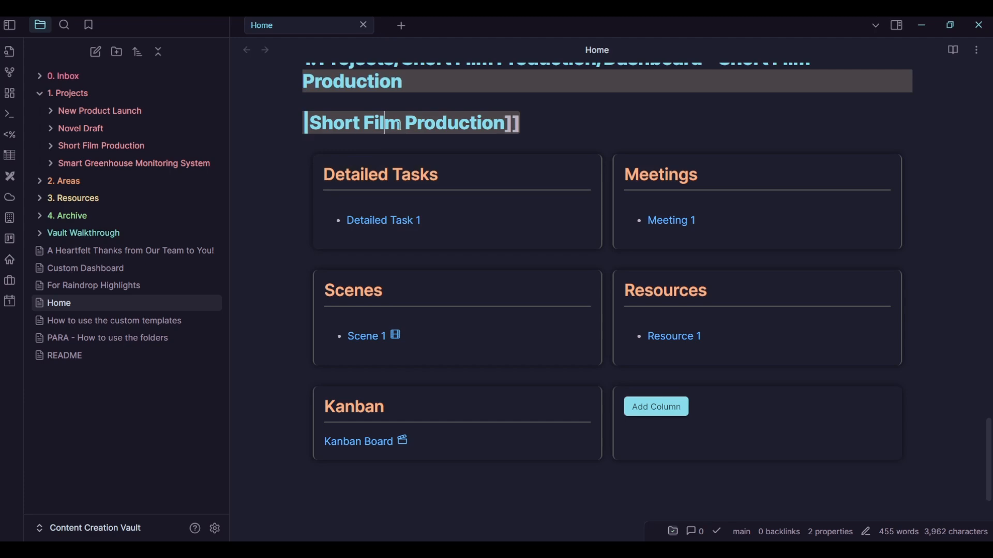
Create a new scene named "Opening Scene" from the Short Film Production dashboard and move its note into the main tab group
scroll(416, 341, down, 9)
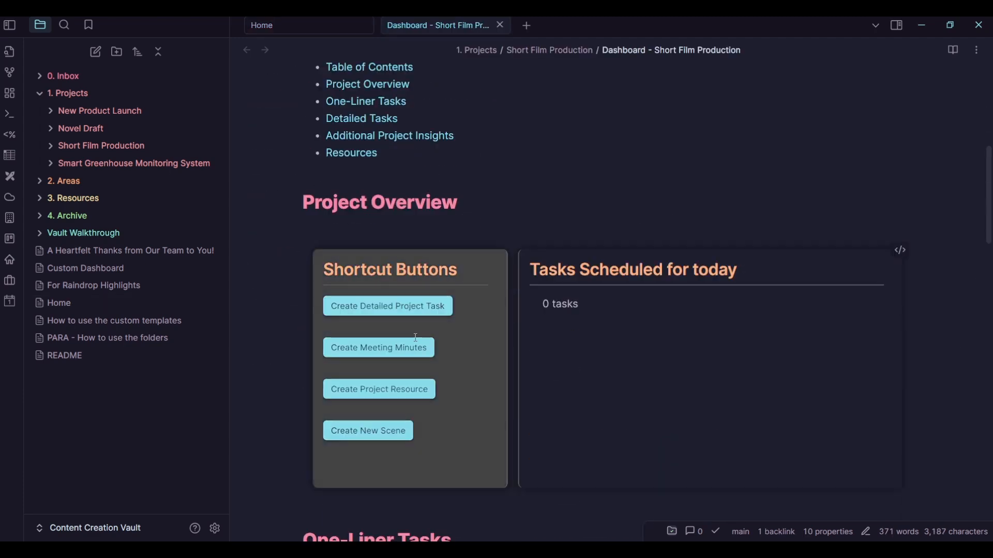
scroll(419, 399, up, 1)
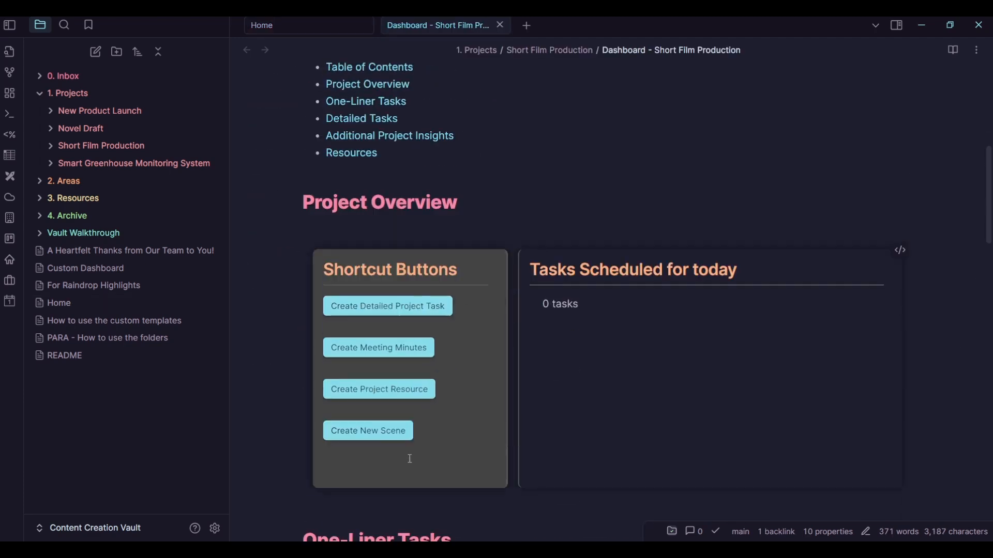
click(381, 437)
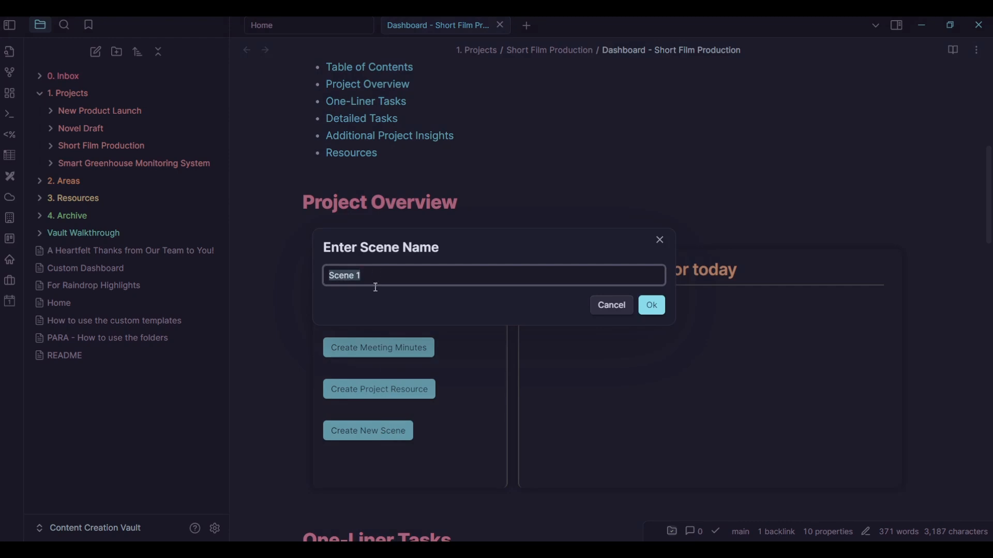
key(BackSpace)
text(Opening Scene)
click(651, 306)
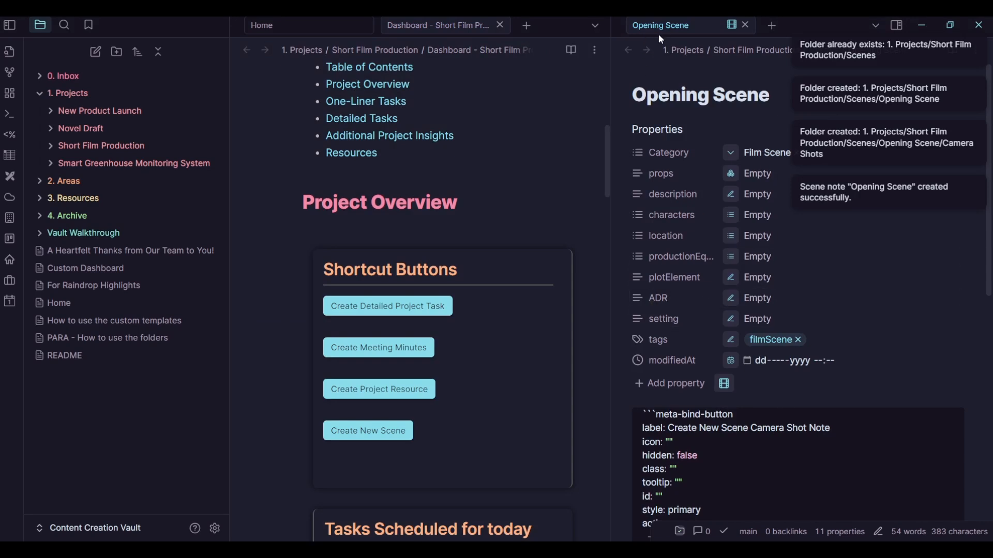
drag(522, 25, 521, 27)
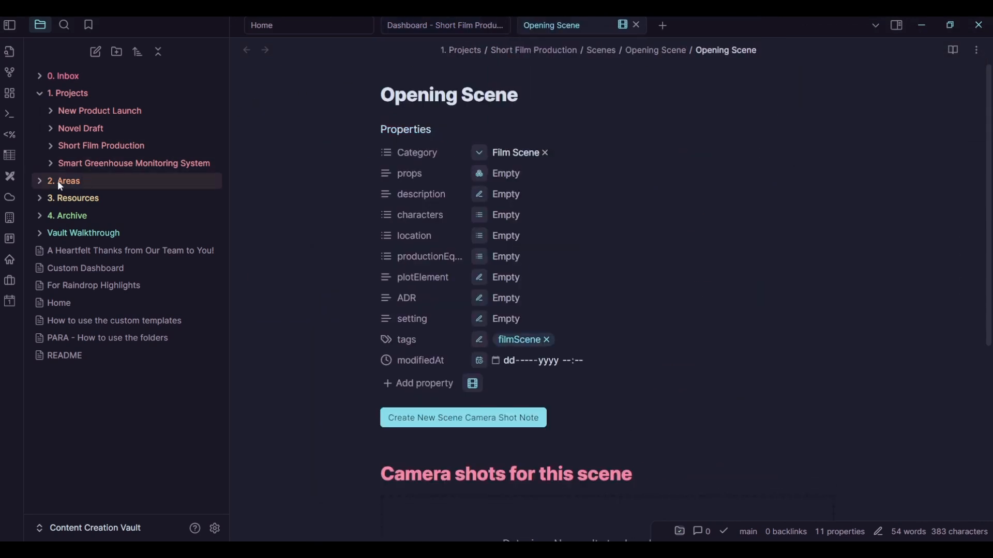
Expand the Short Film Production project's Scenes folder and its Opening Scene subfolder to view the files inside
click(52, 147)
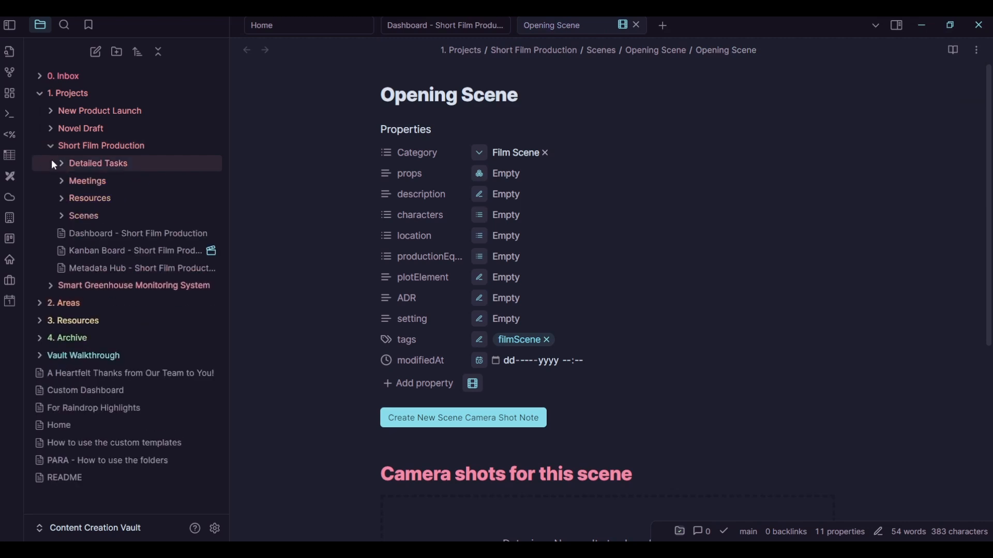
click(60, 215)
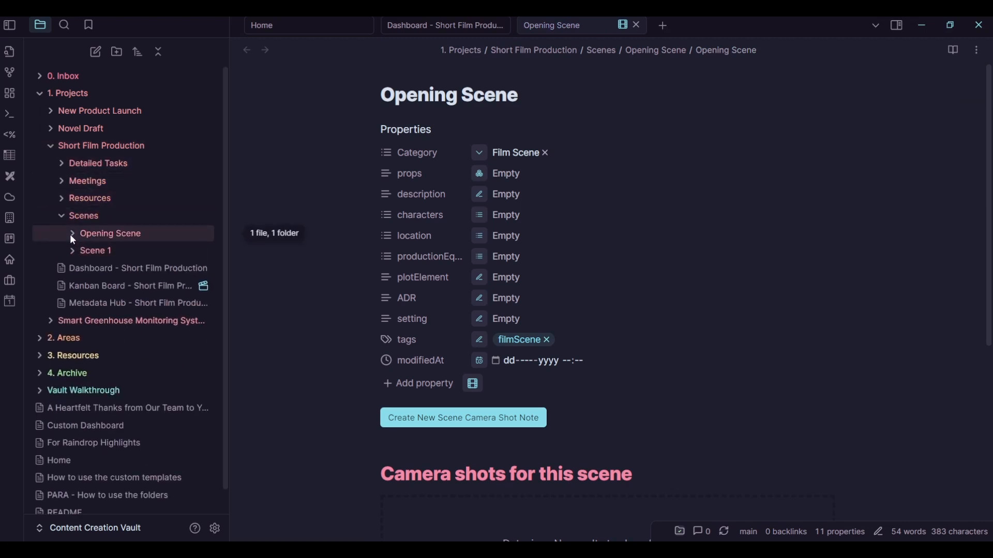
click(73, 234)
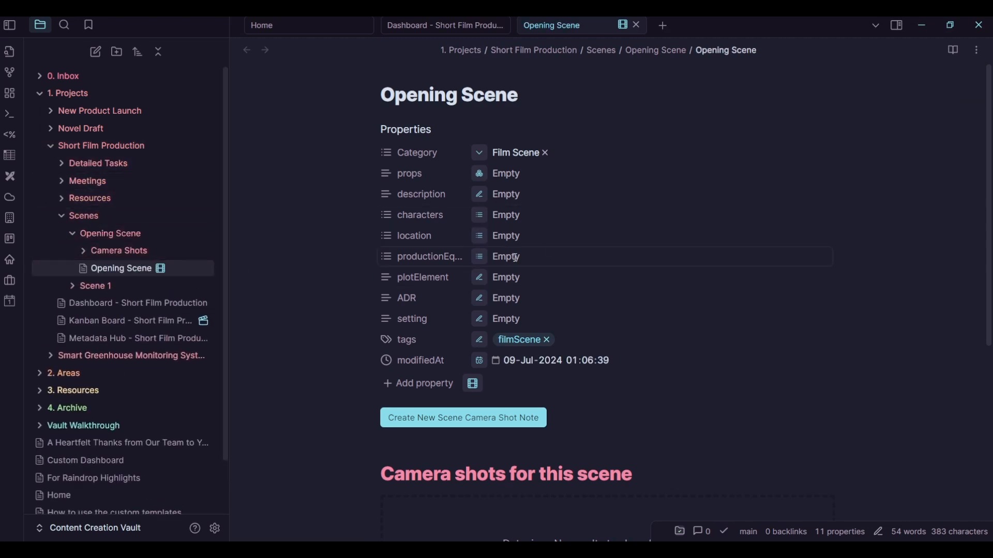
Set the location property of the Opening Scene note to "NYC"
click(532, 240)
text(NYC)
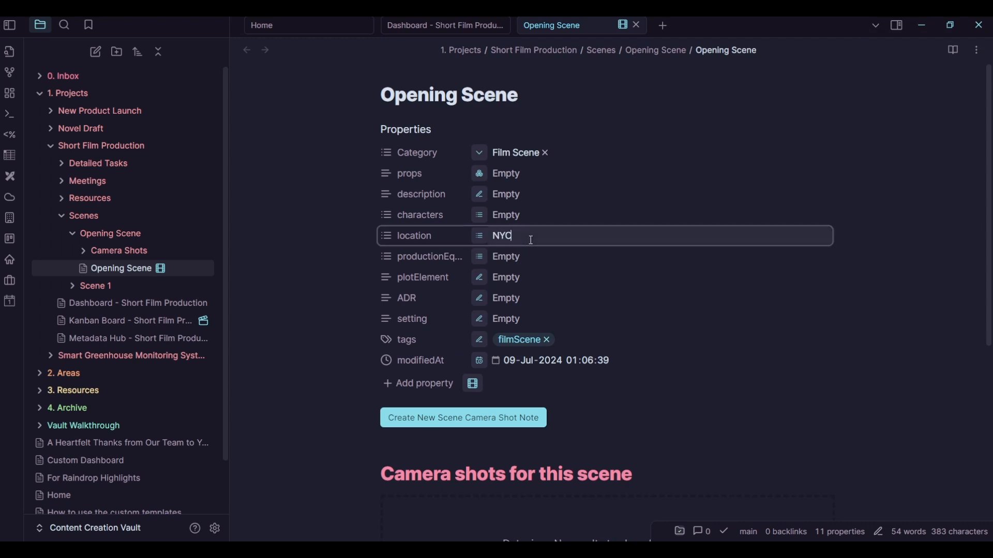
key(Return)
Create a camera shot note named "Central Park Drone Shot" for the Opening Scene
click(446, 421)
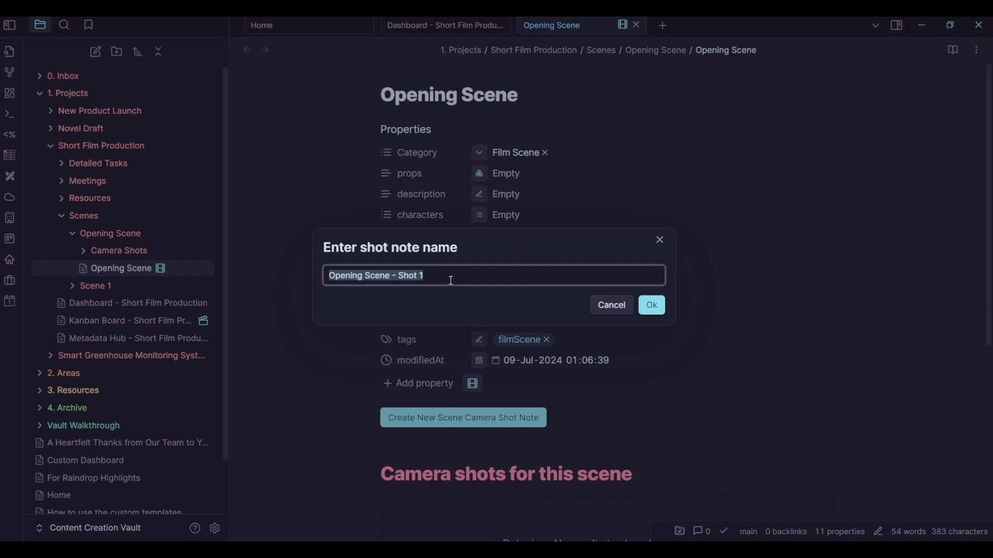
text(Central Park)
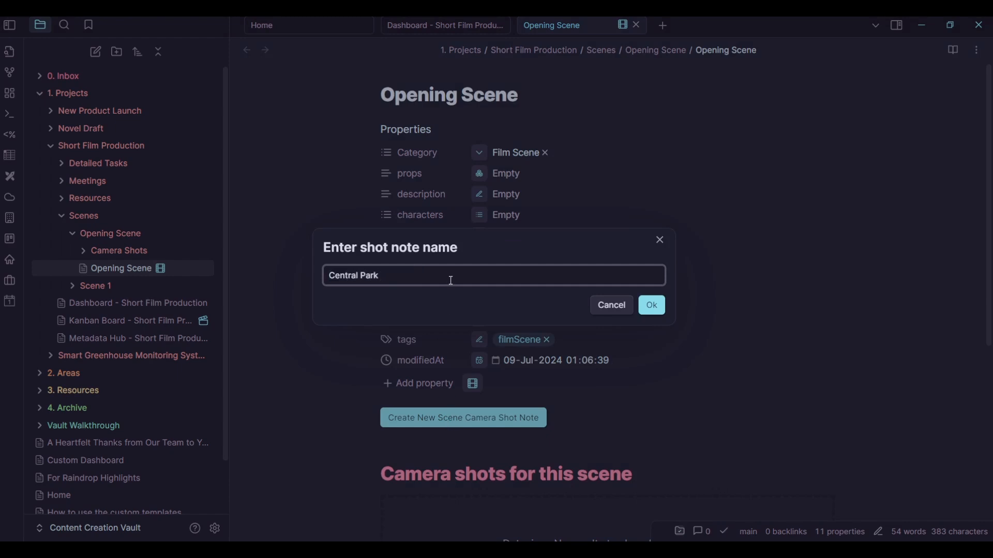
text( Drone Shot)
click(652, 306)
Open the Central Park Drone Shot note from the scene's camera shots and add "Central Park" to its location property
scroll(515, 423, down, 3)
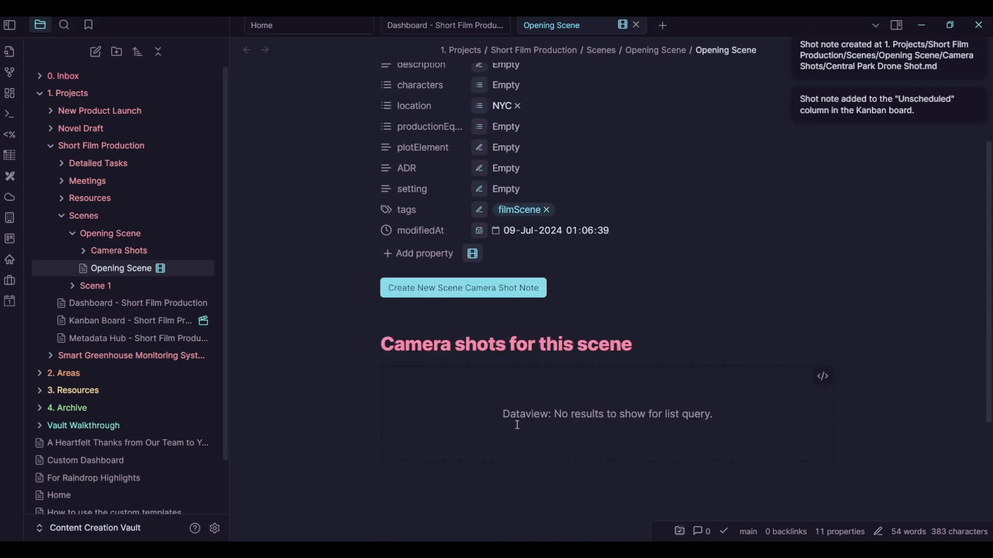
ctrl+click(437, 386)
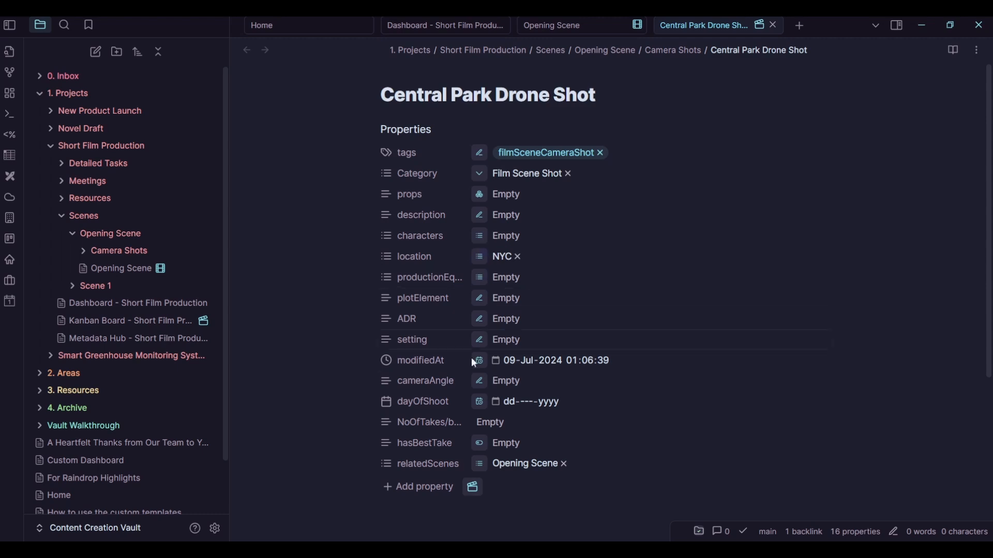
click(578, 253)
text(Central Park)
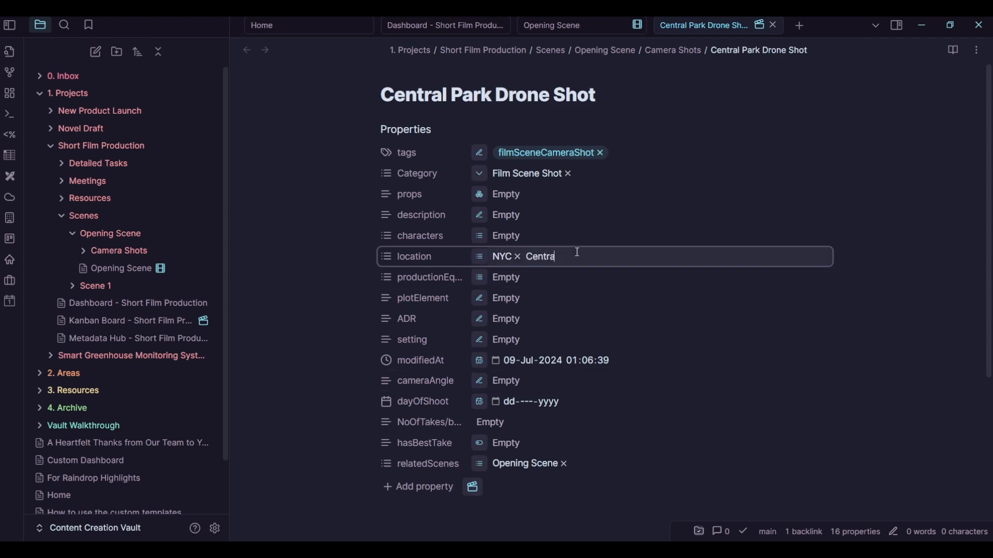
key(Return)
Write "This is a drone shot of central park." as the body text of the Central Park Drone Shot note
scroll(436, 488, down, 1)
click(436, 488)
text(Thi)
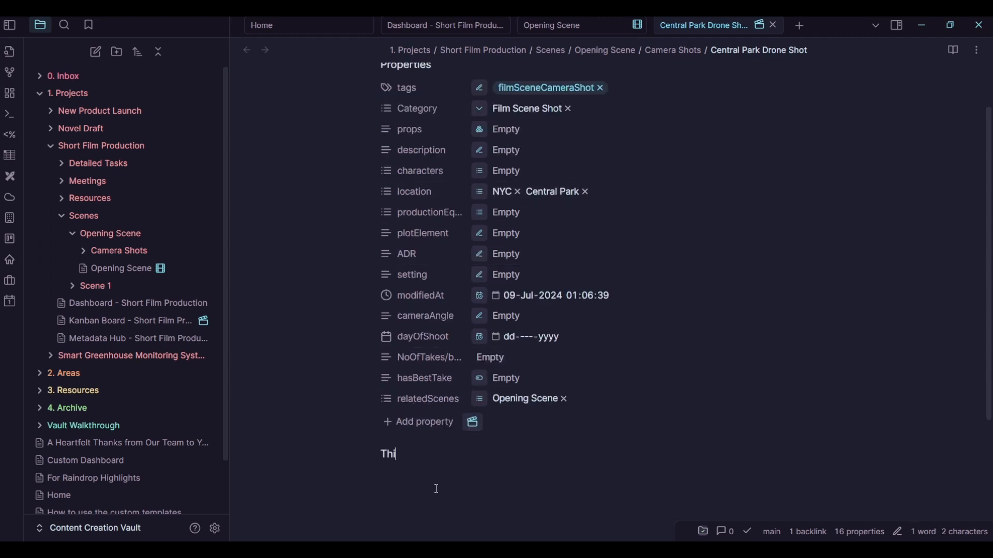
text(s is a drone shot of central park.)
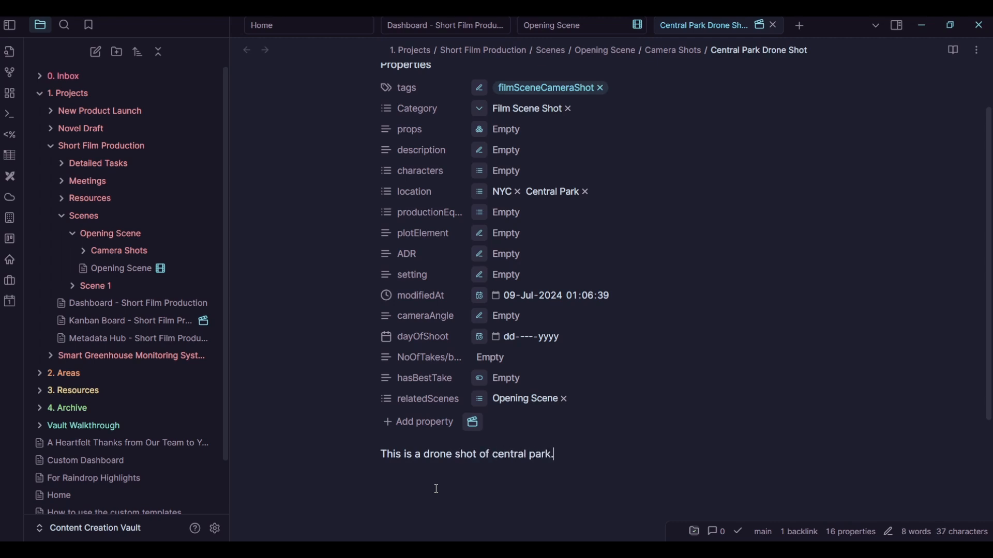
scroll(511, 430, up, 1)
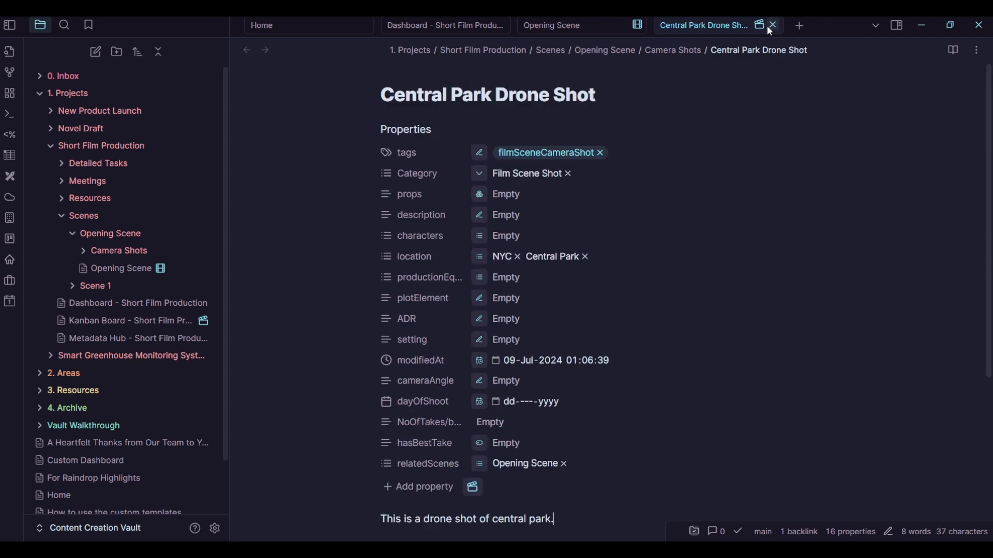
Review the Opening Scene note's camera shots section and open the Short Film Production Kanban board to examine its cards
click(558, 21)
click(553, 437)
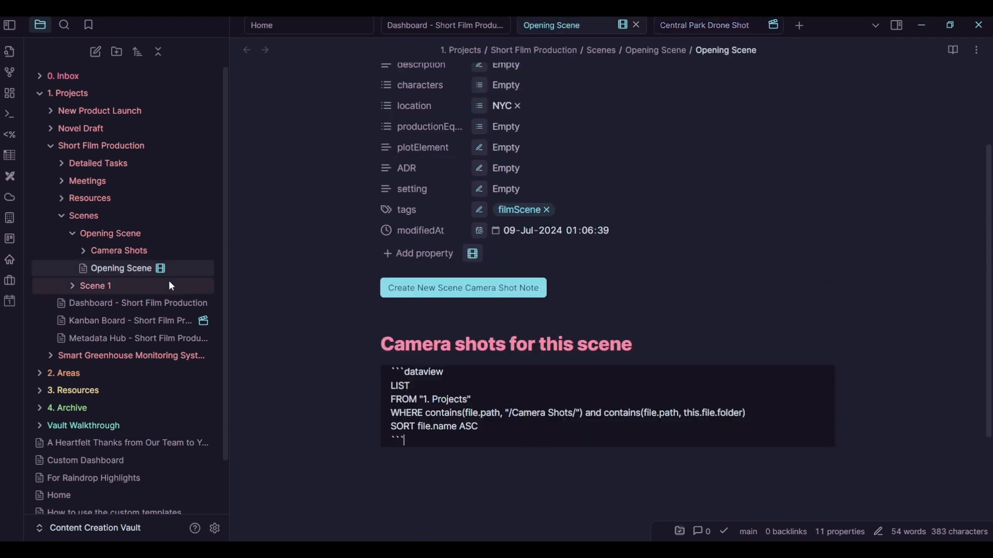
click(119, 321)
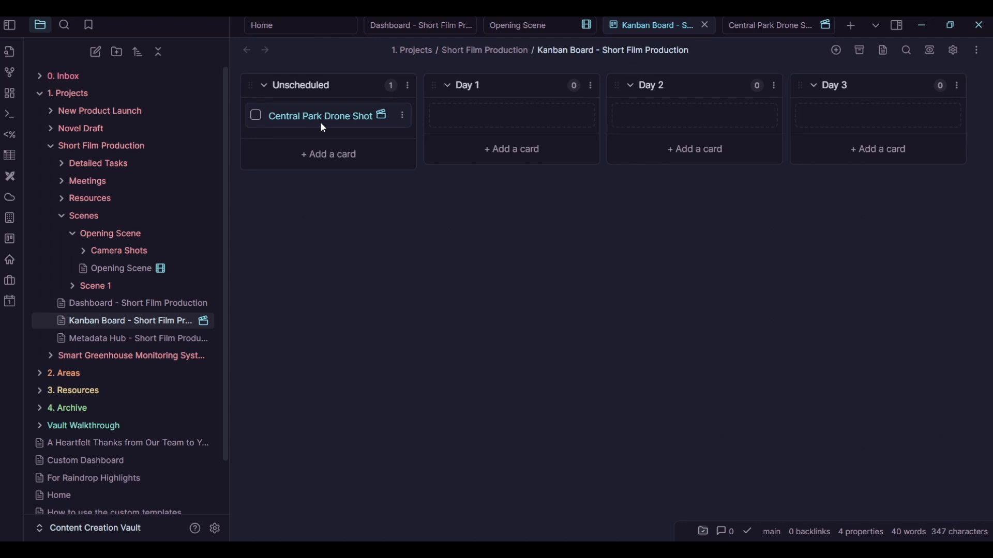
Set the setting property of the Opening Scene note to "Outdoor"
click(517, 25)
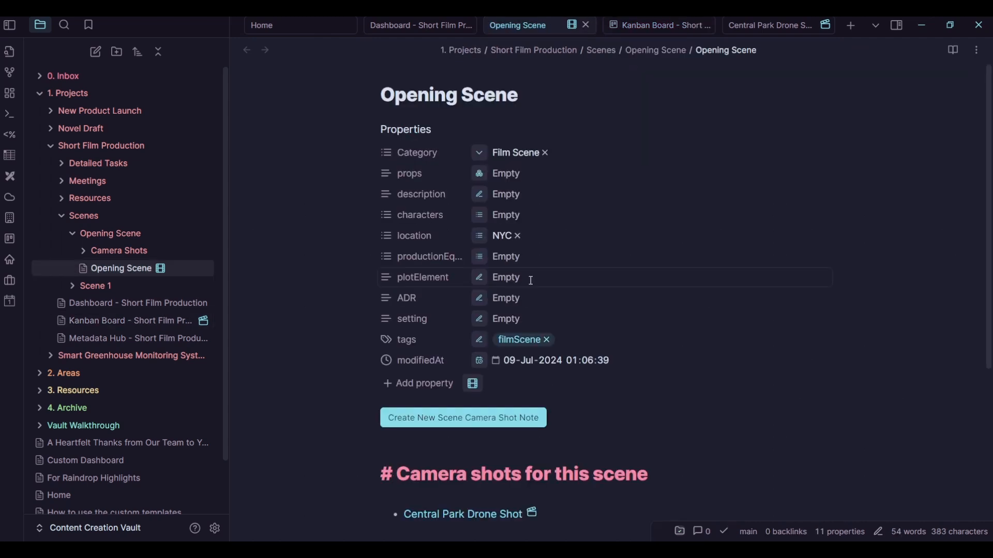
click(525, 317)
text(Outdoor)
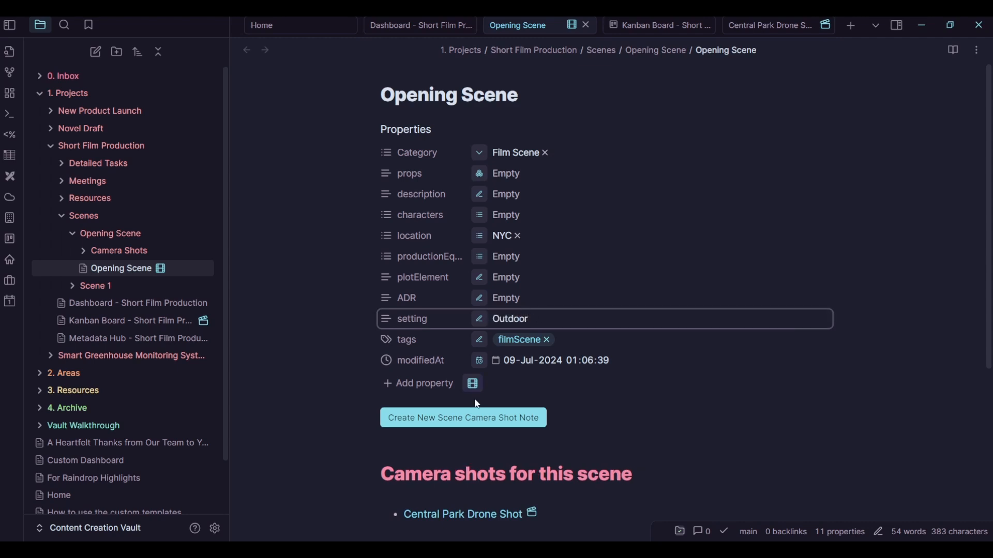
Create three more camera shot notes for the Opening Scene: "Central Park Wide Shot", "Character Close-up" and "Action Sequence"
click(423, 417)
text(Central Park Wide Shot)
key(Return)
click(437, 414)
text(Character Close-up)
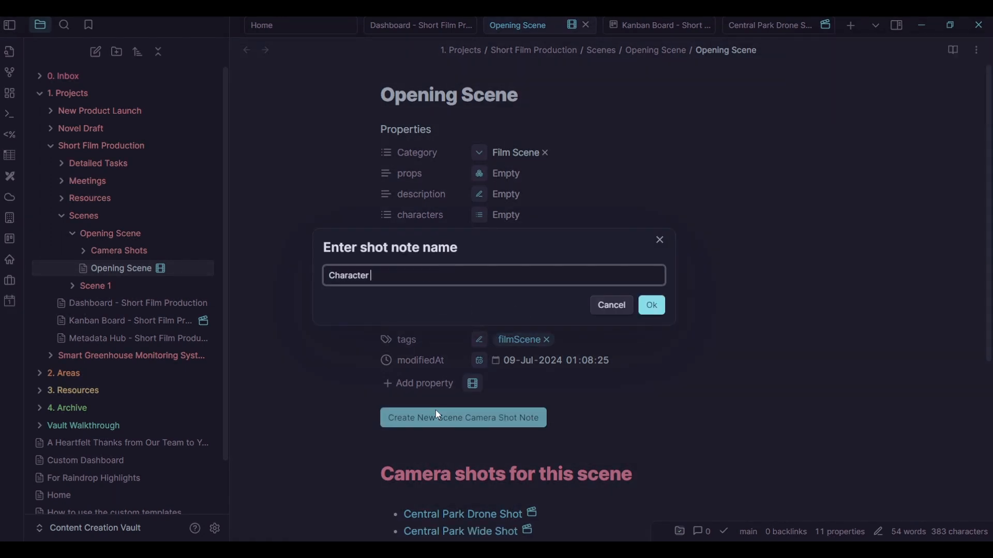
key(Return)
click(435, 413)
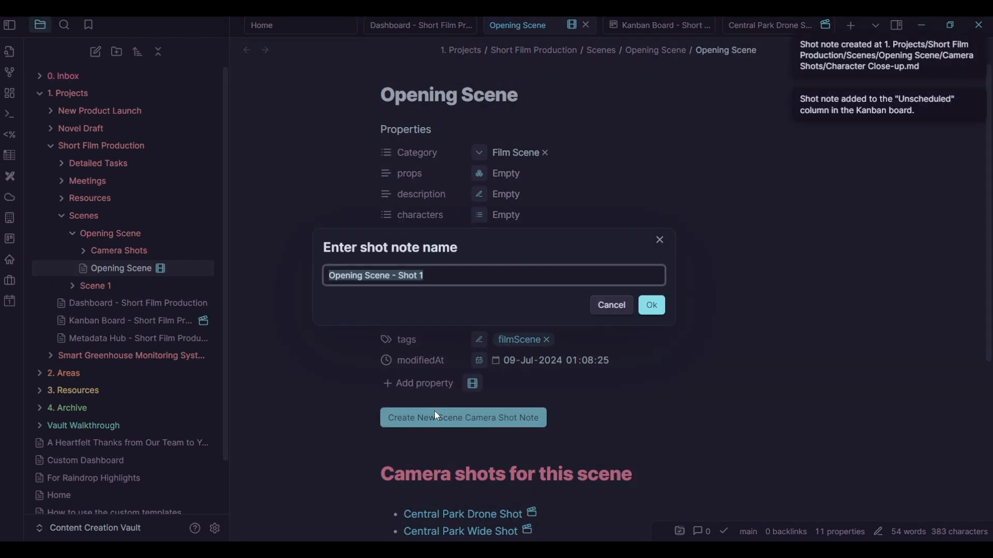
text(Action Sequence)
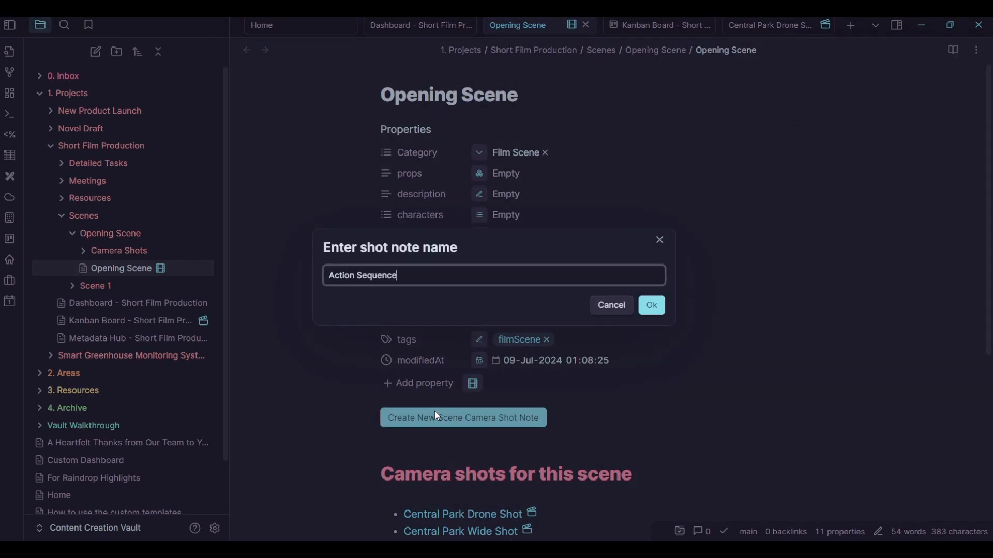
key(Return)
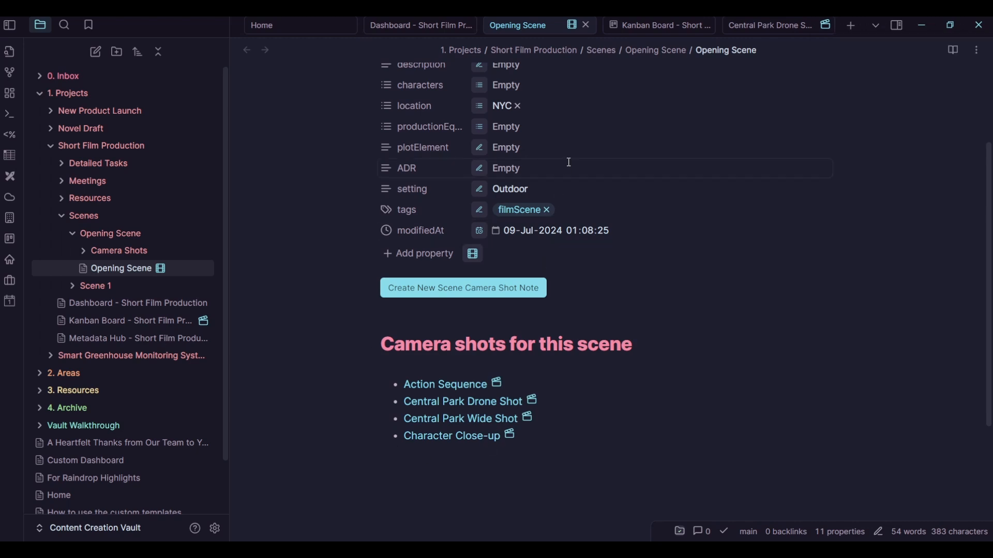
Filter the Short Film Production Kanban board's camera shots by the single location value Central Park, without further filters
click(642, 28)
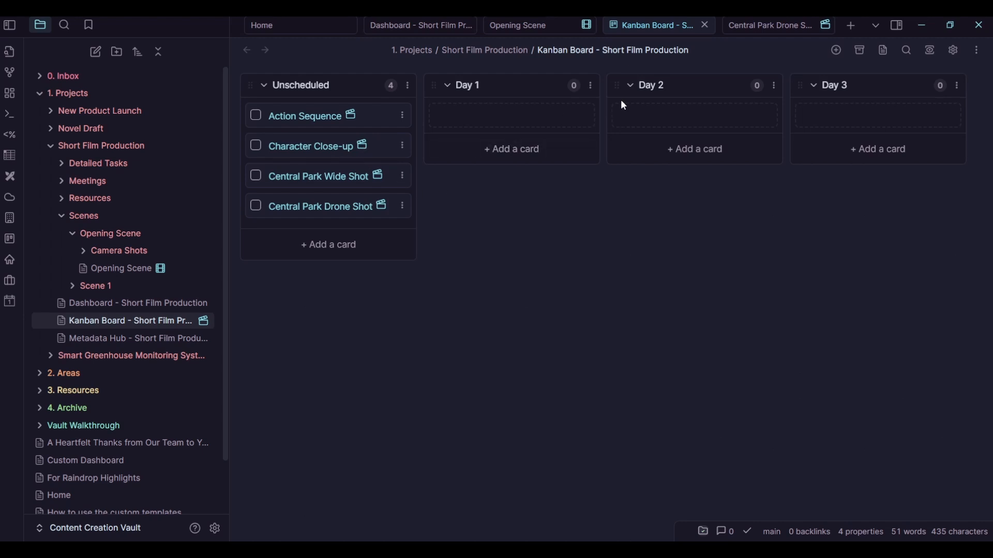
key(ctrl+p)
text(filter k)
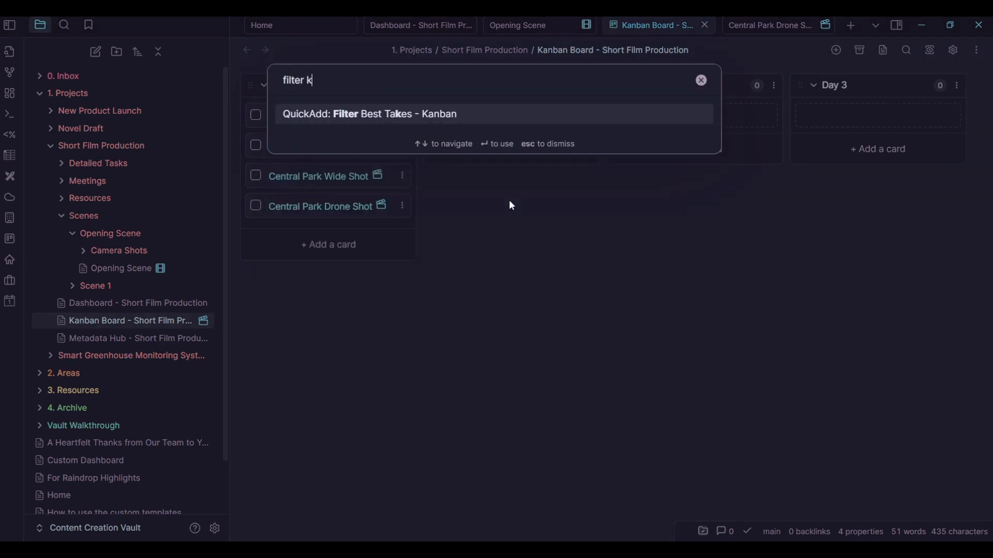
key(BackSpace)
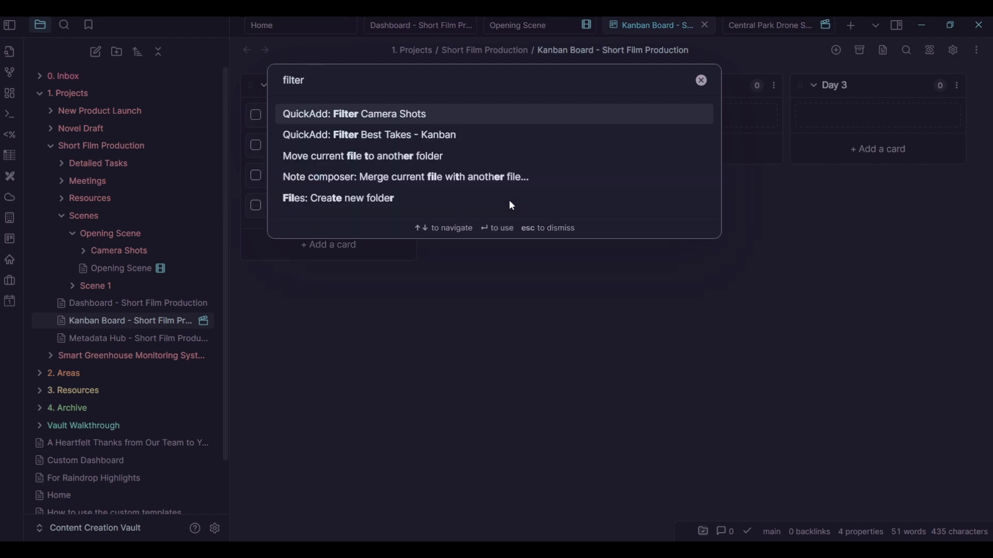
click(432, 114)
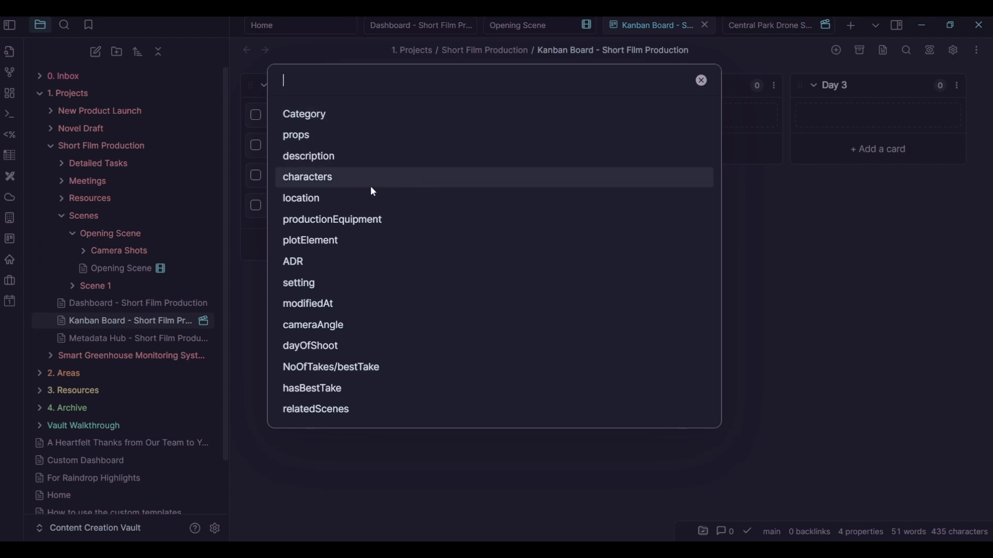
click(325, 202)
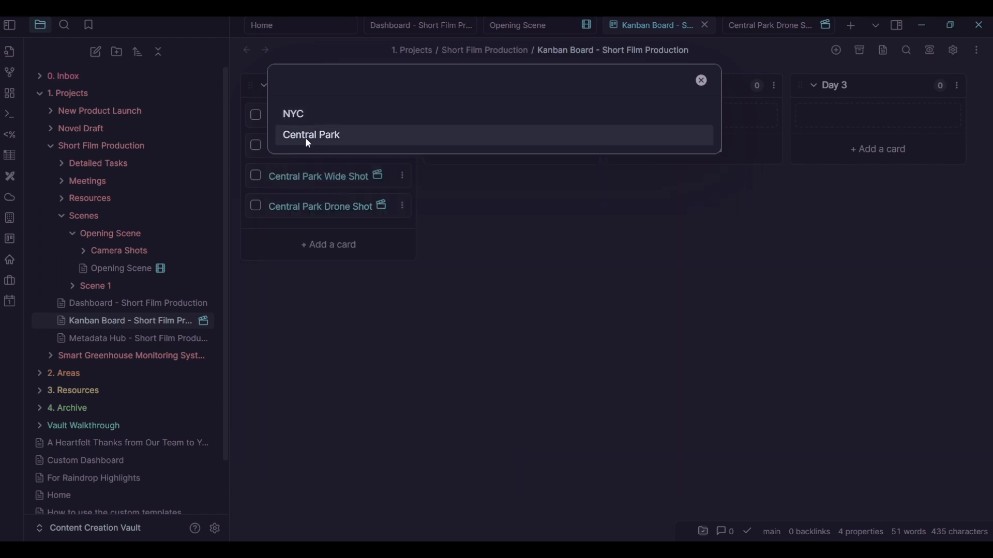
click(336, 136)
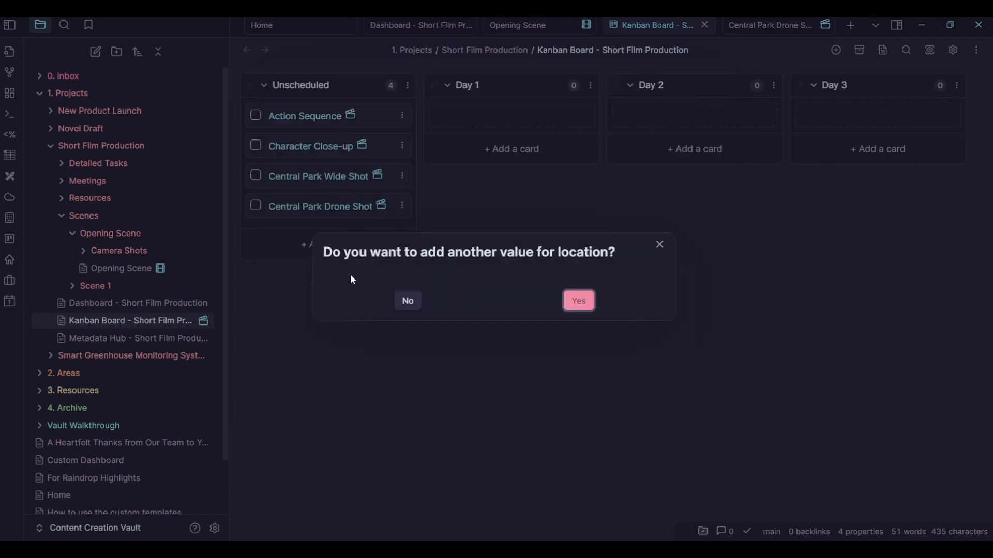
click(406, 303)
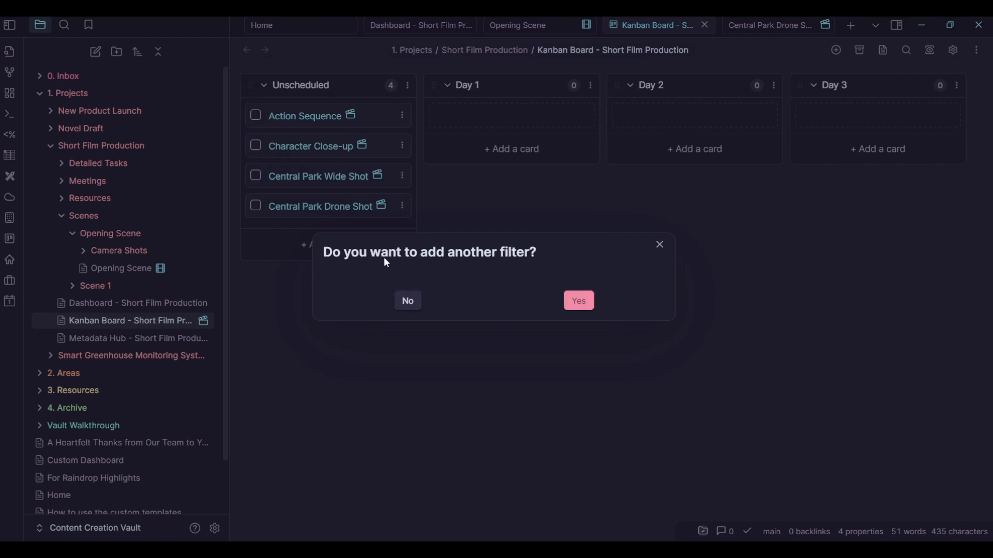
click(406, 300)
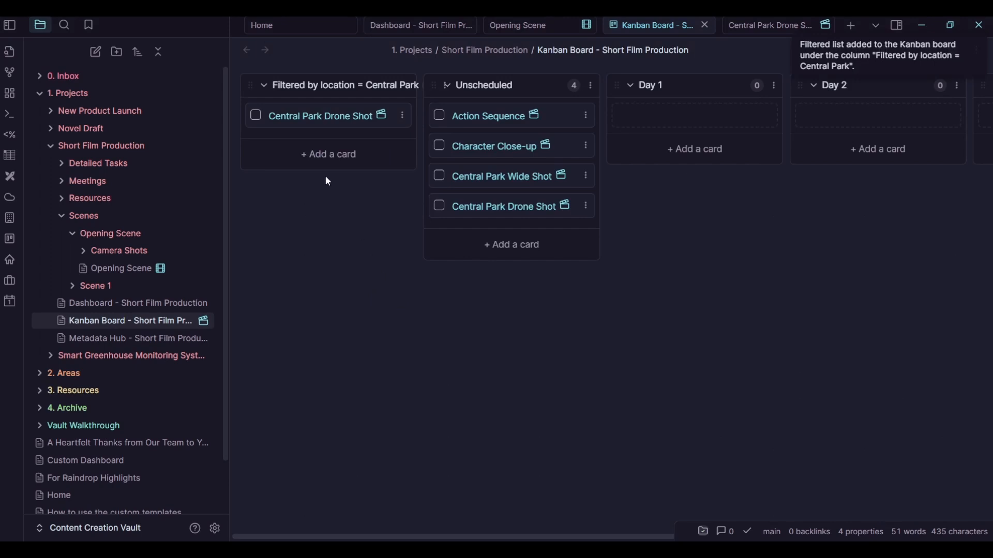
View the Central Park Drone Shot note side by side with the Kanban board, and close that note
mouse_move(289, 119)
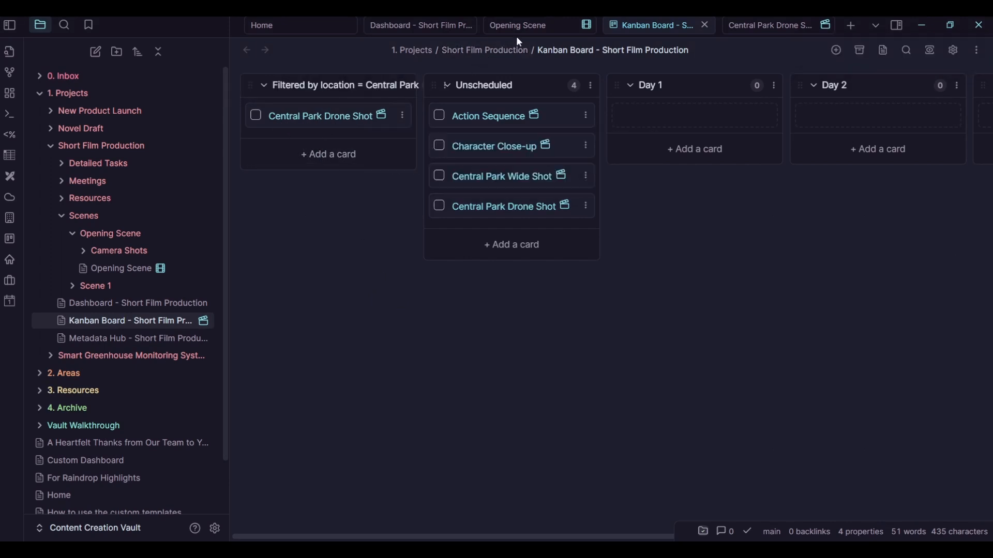
drag(750, 29, 859, 259)
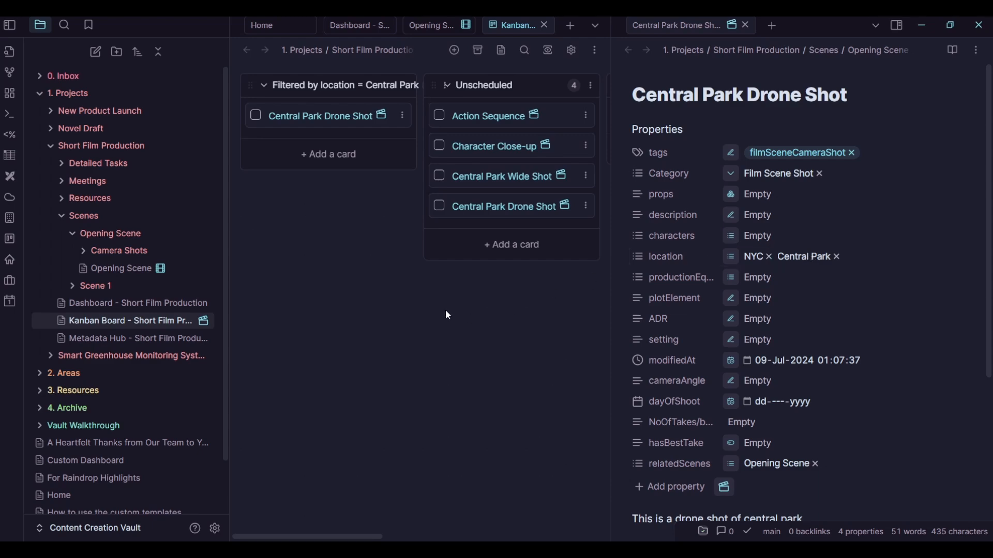
key(ctrl+w)
Export the Kanban board's "Filtered by location = Central Park" column
key(ctrl+p)
text(export)
key(Return)
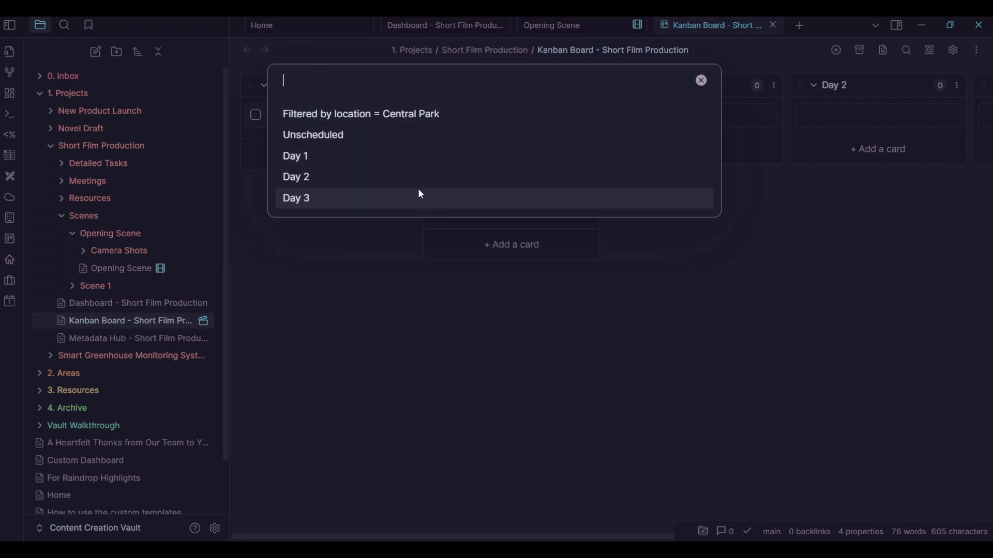
click(452, 114)
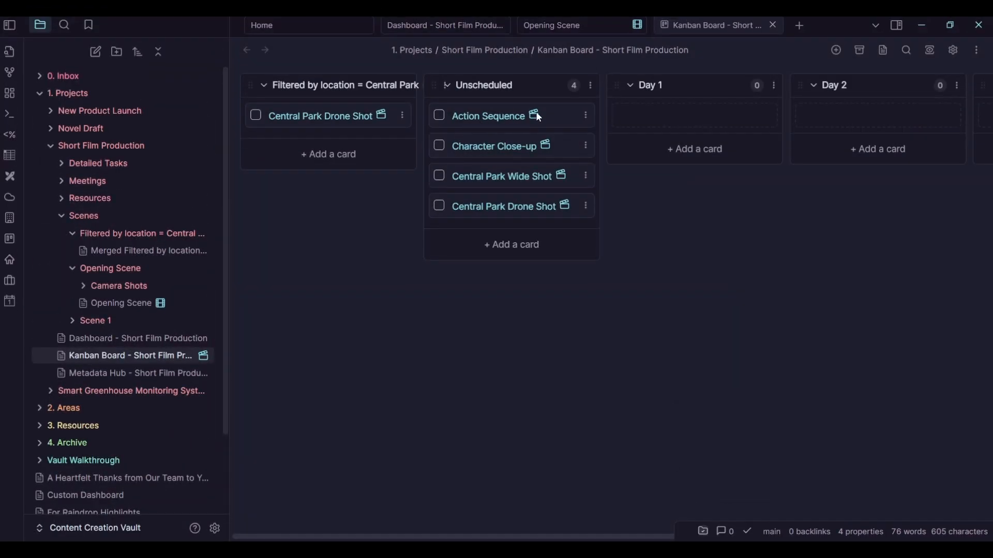
Set the Action Sequence shot's ADR field to "This is some value for ADR" and shift its modifiedAt date to 2024-07-11
click(538, 116)
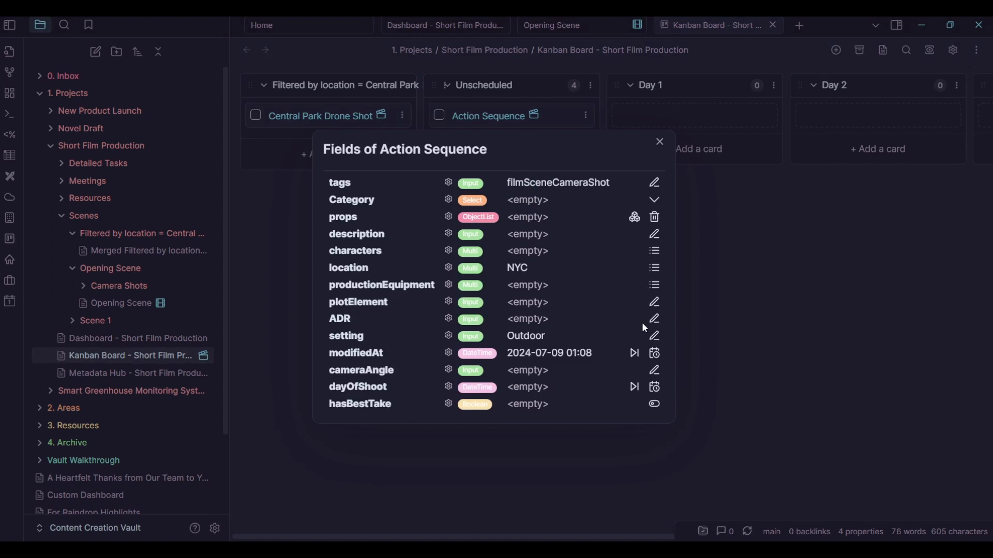
click(656, 320)
click(568, 289)
text(This is some value for ADR)
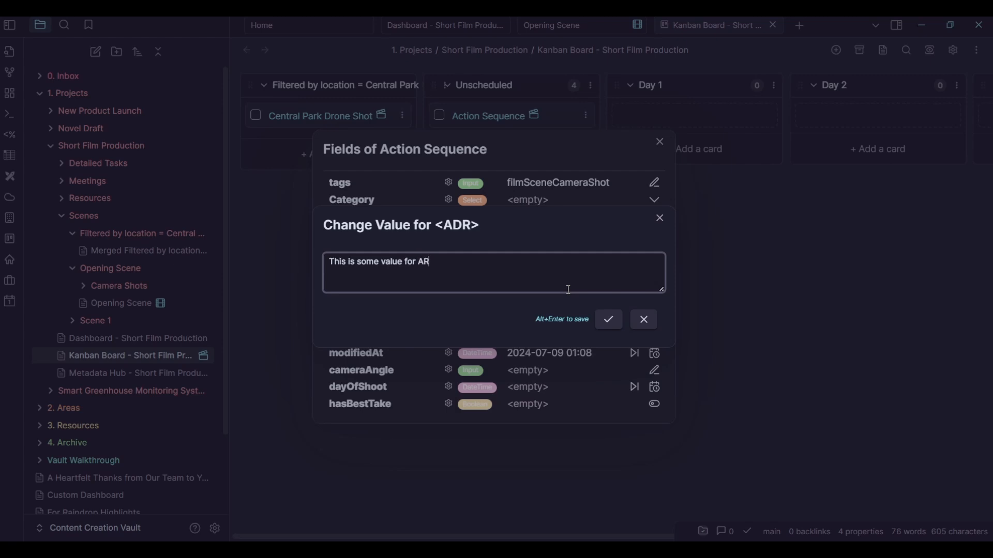
key(alt+Return)
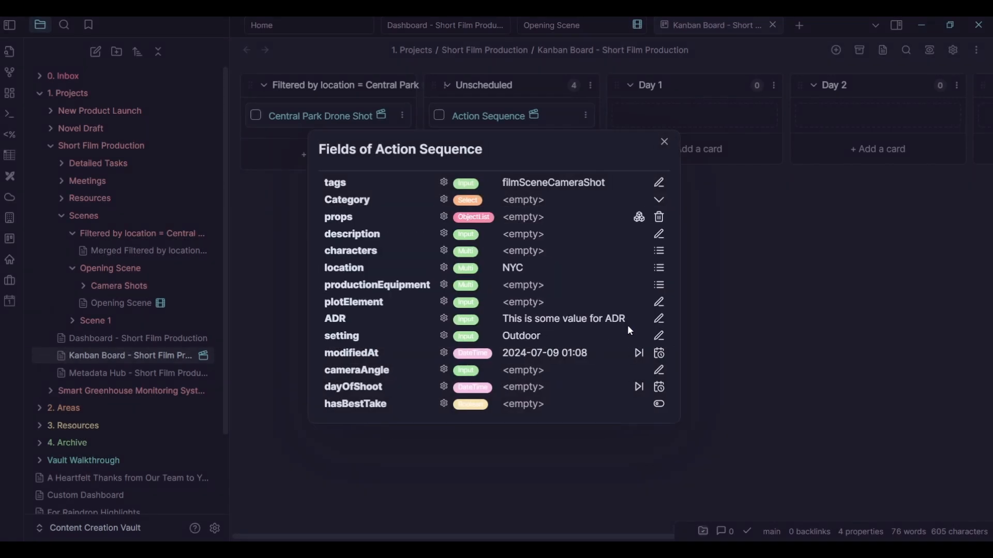
click(641, 353)
click(640, 352)
Set the Action Sequence shot's plotElement field to "Some interesting plot" and check the properties in its note
click(659, 302)
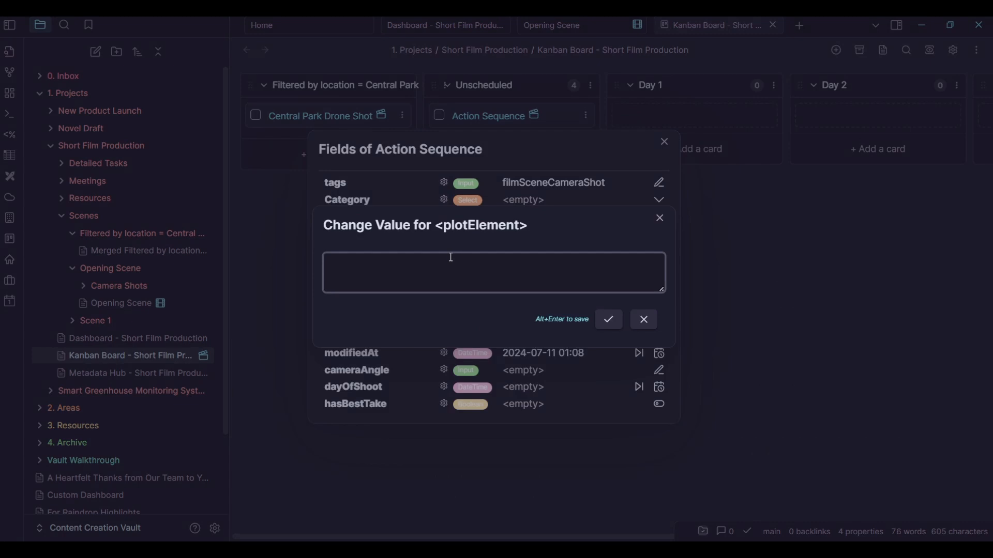
text(Some interesting plot)
click(609, 319)
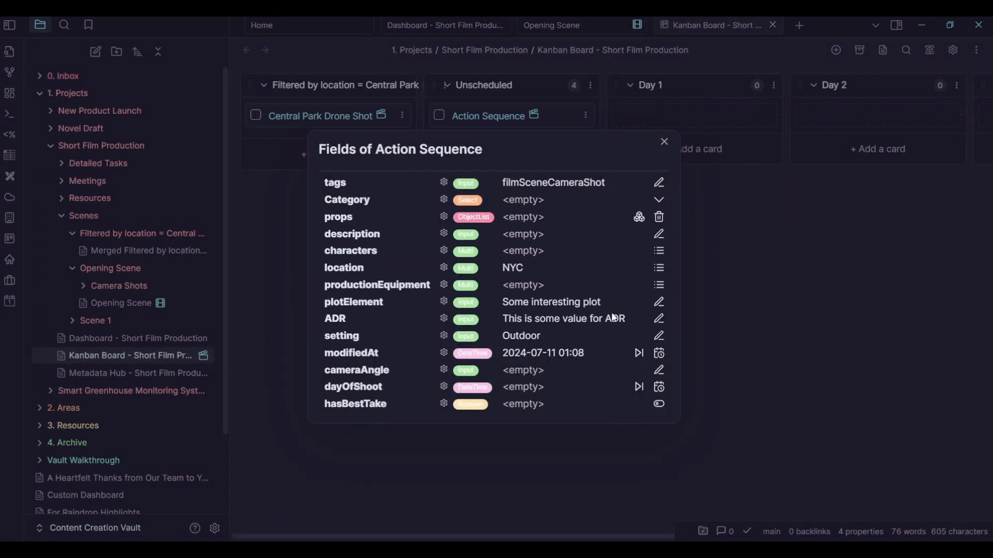
click(664, 142)
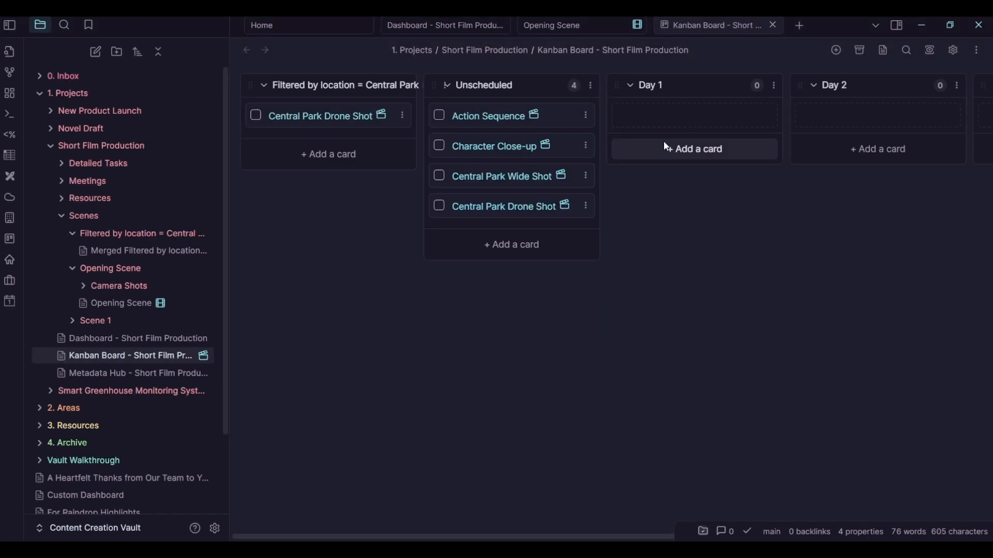
click(475, 122)
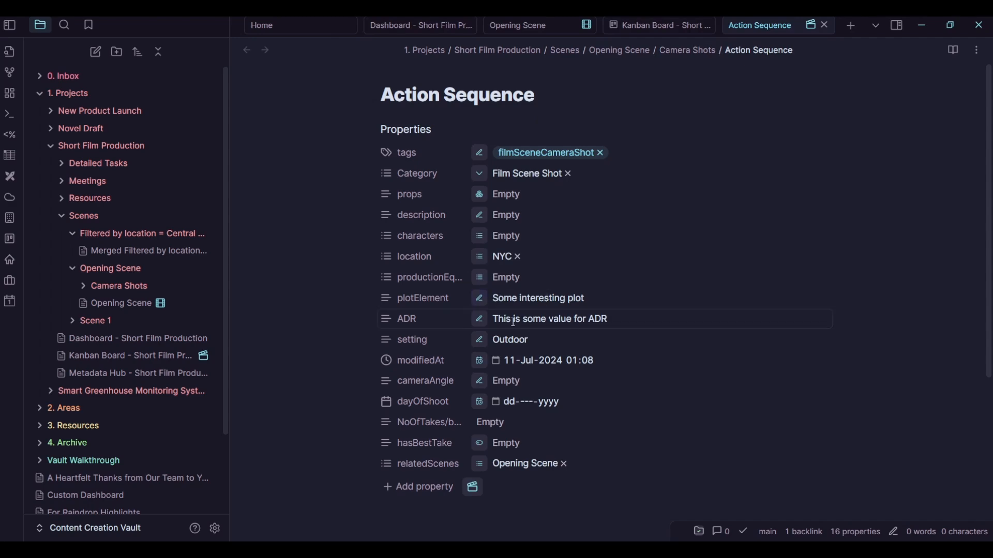
key(ctrl+w)
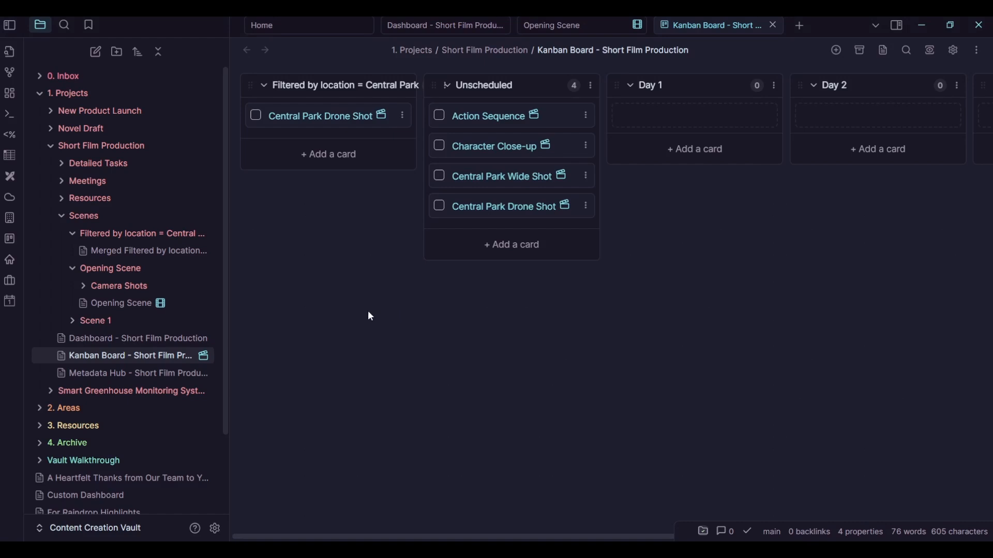
Add a character's name to the charactersList property of the Short Film Production project's Metadata Hub note
click(134, 373)
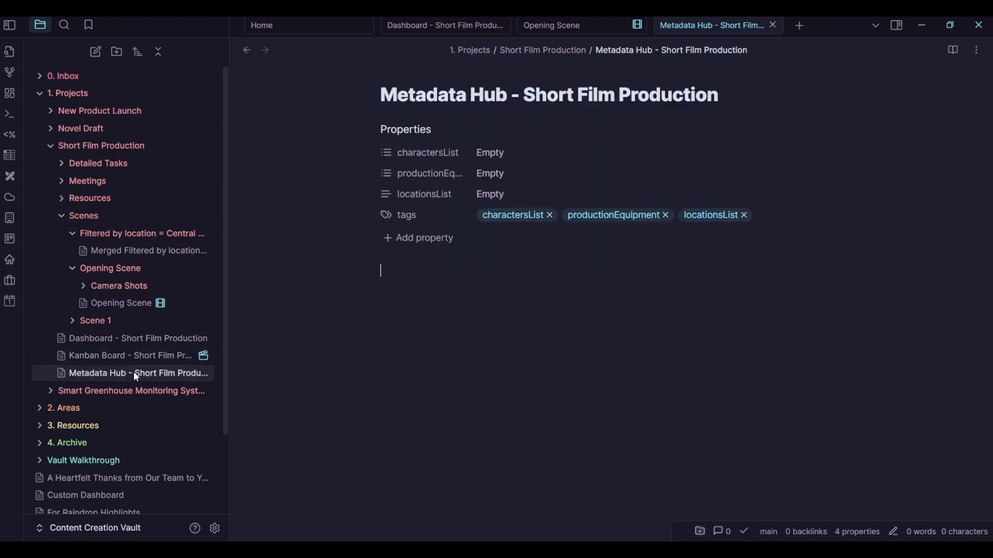
click(429, 292)
click(512, 155)
text(Alice)
key(Return)
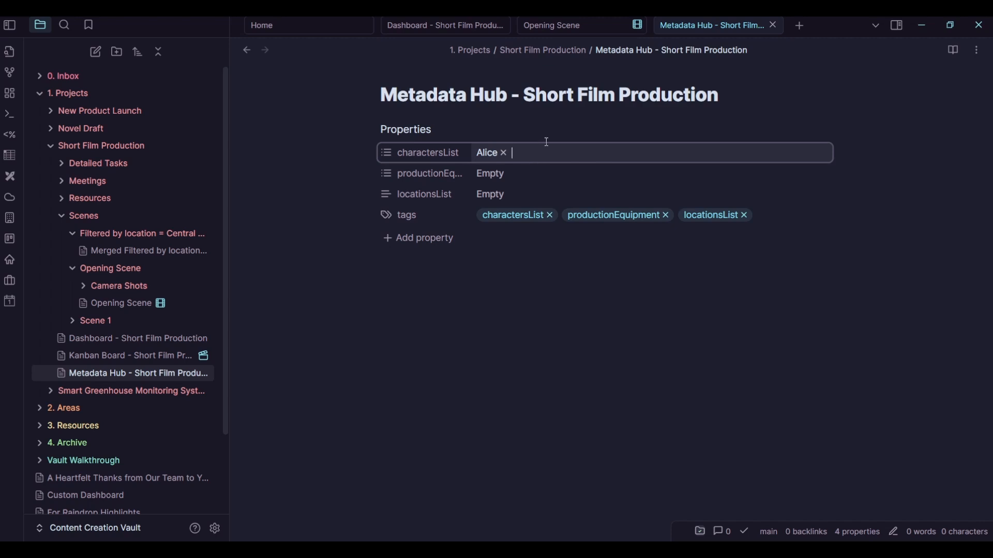
Set the Opening Scene note's characters property to the character listed in the project's Metadata Hub
click(562, 26)
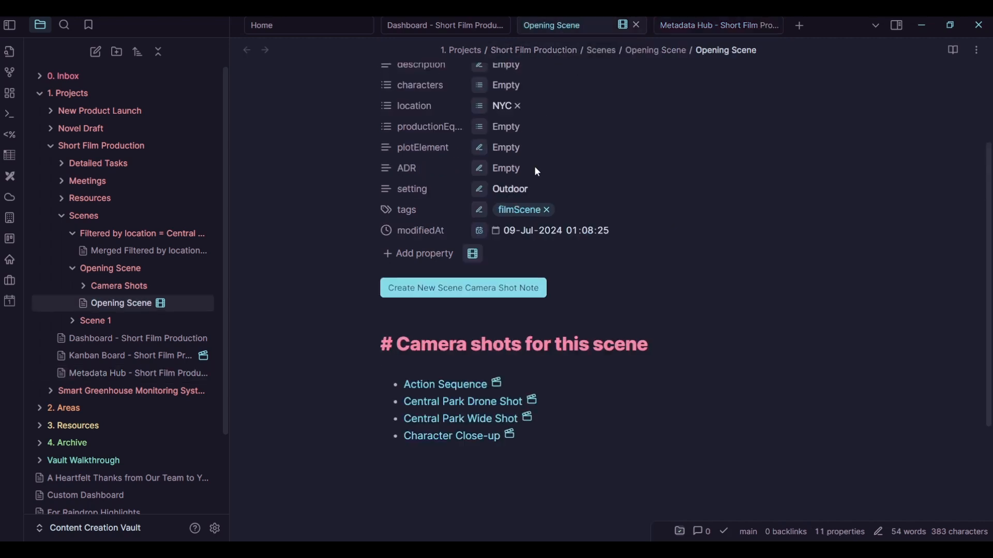
scroll(537, 137, up, 3)
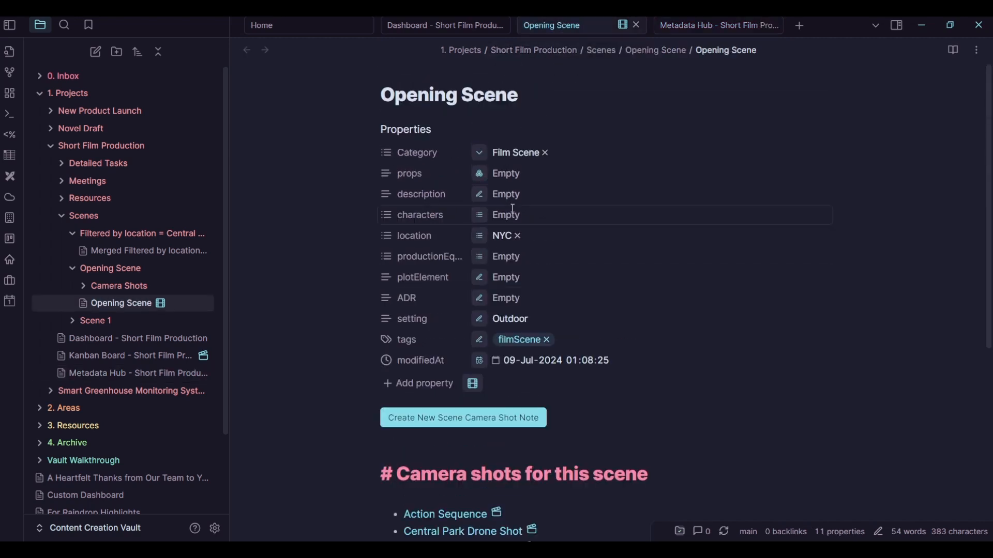
click(481, 215)
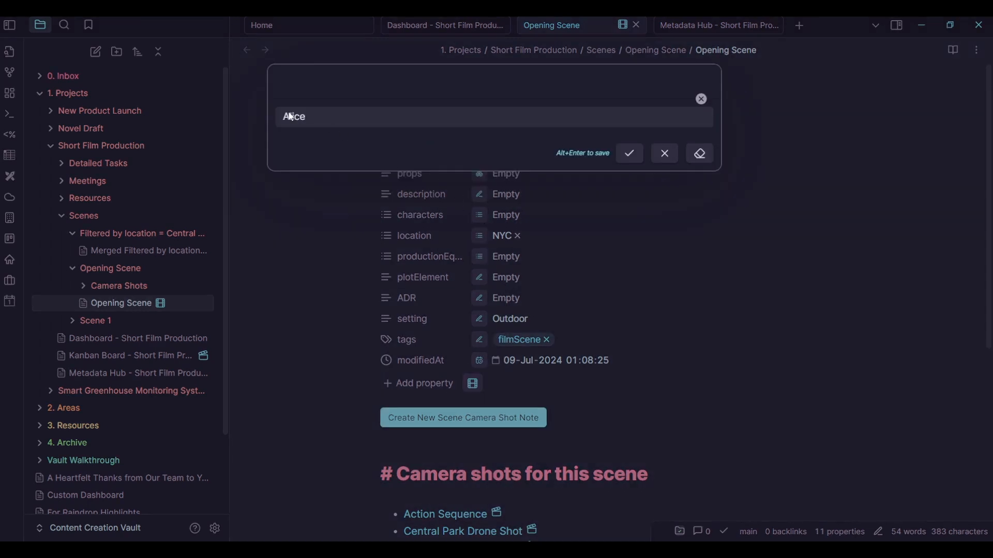
click(314, 119)
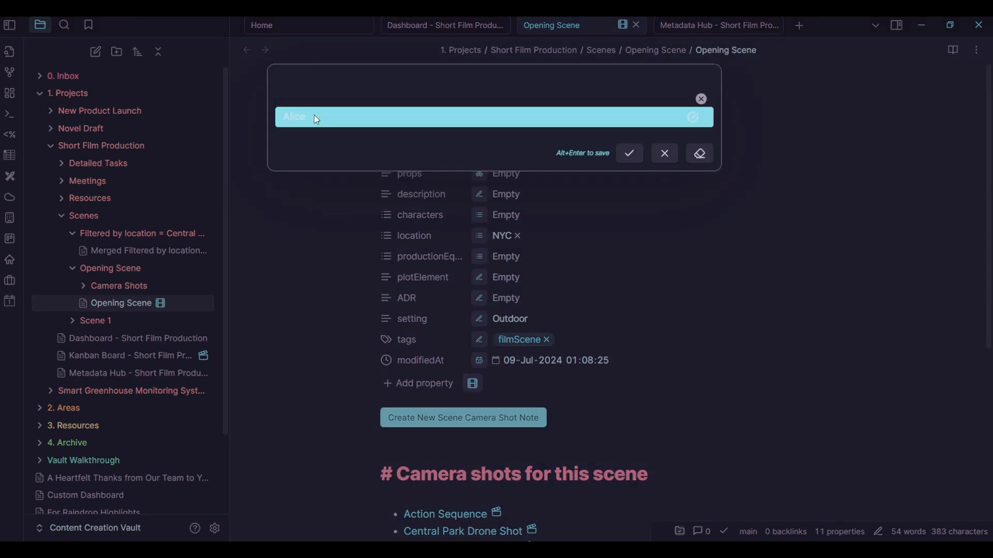
click(628, 154)
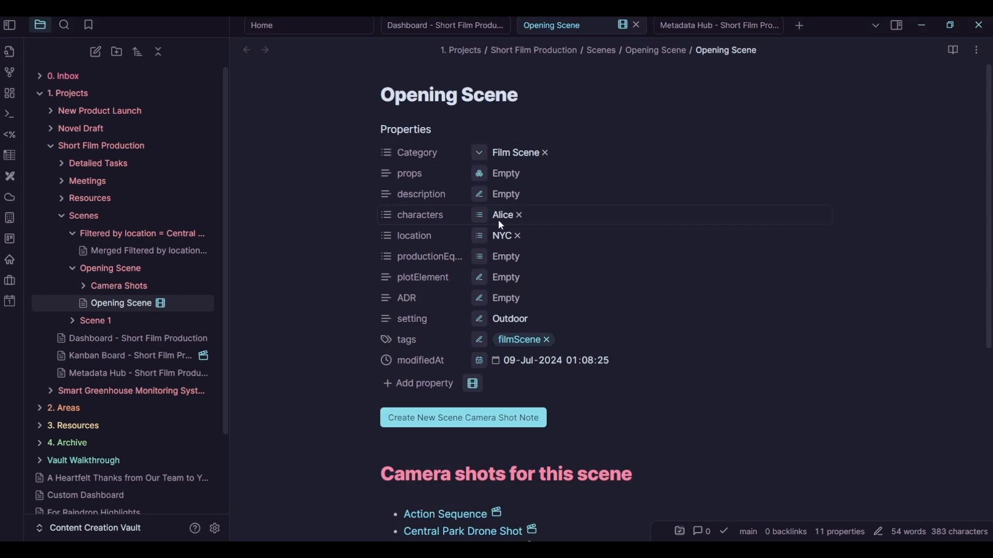
Open the Short Film Production Kanban board and assign the Metadata Hub's character to the Action Sequence shot's characters field
middle_click(118, 357)
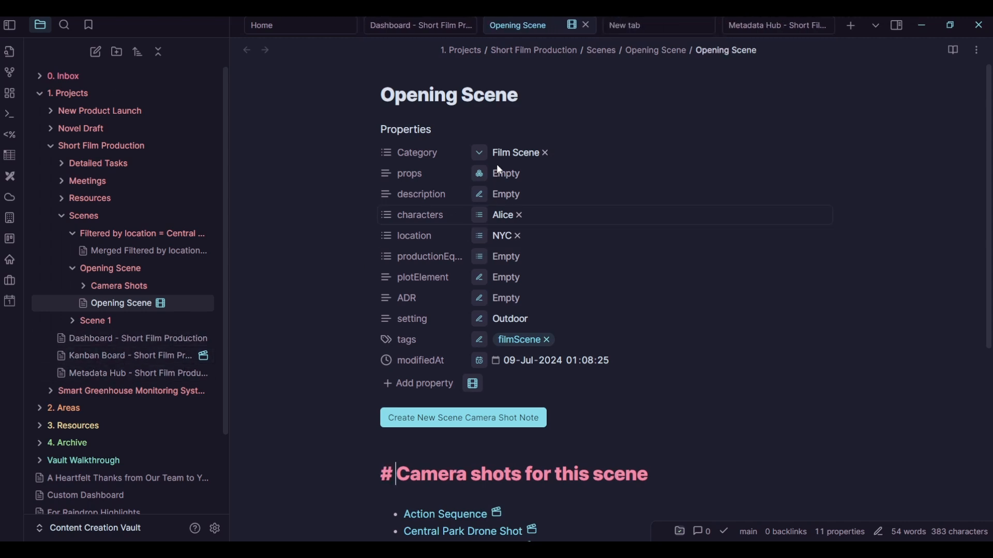
click(534, 115)
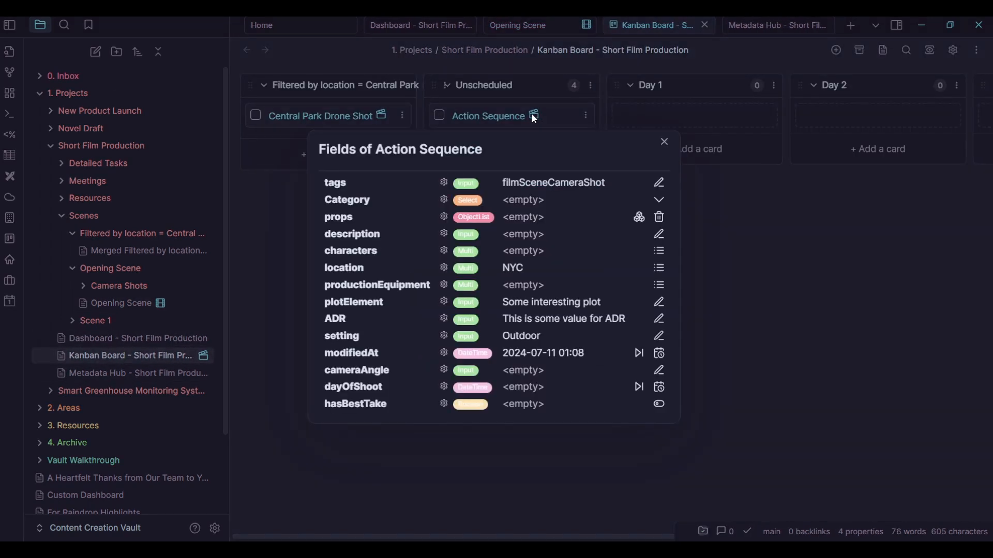
click(658, 253)
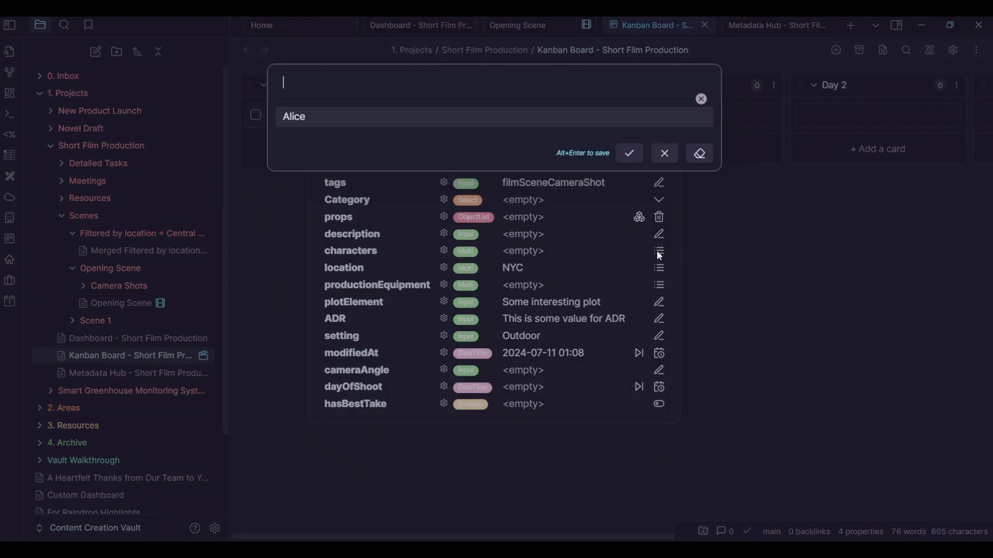
click(343, 115)
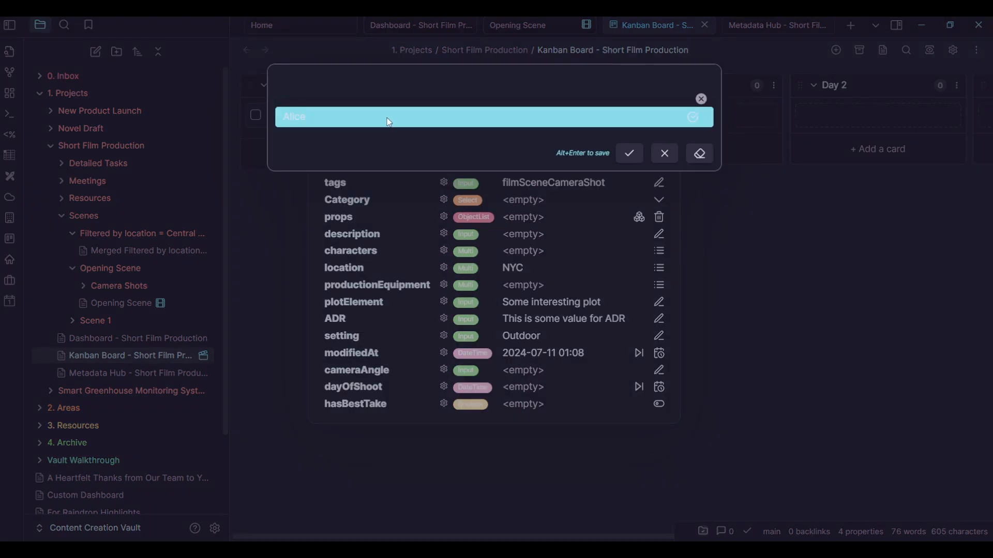
click(629, 153)
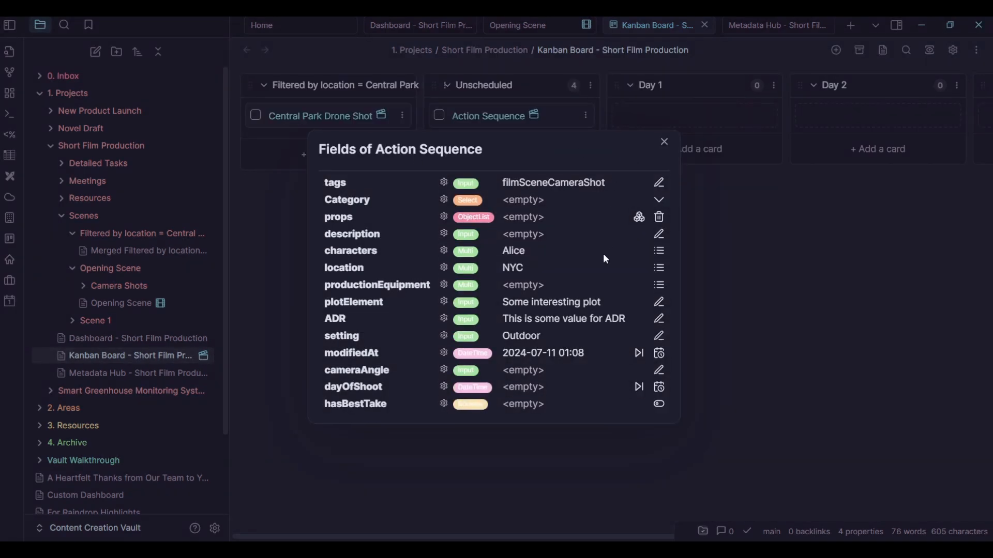
click(663, 141)
Create a new note titled "Characters" in the Short Film Production folder
key(ctrl+Tab)
right_click(132, 149)
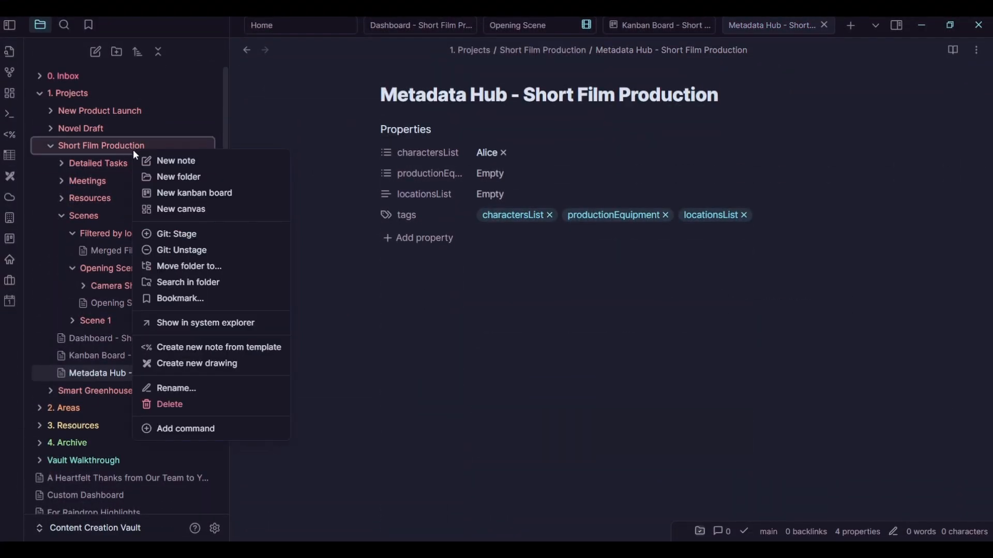
click(189, 164)
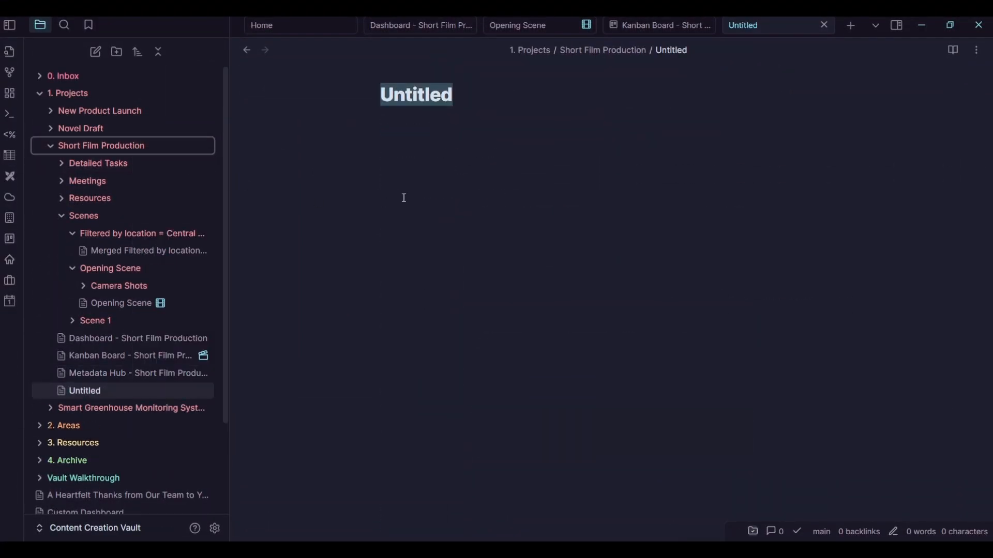
text(Characters)
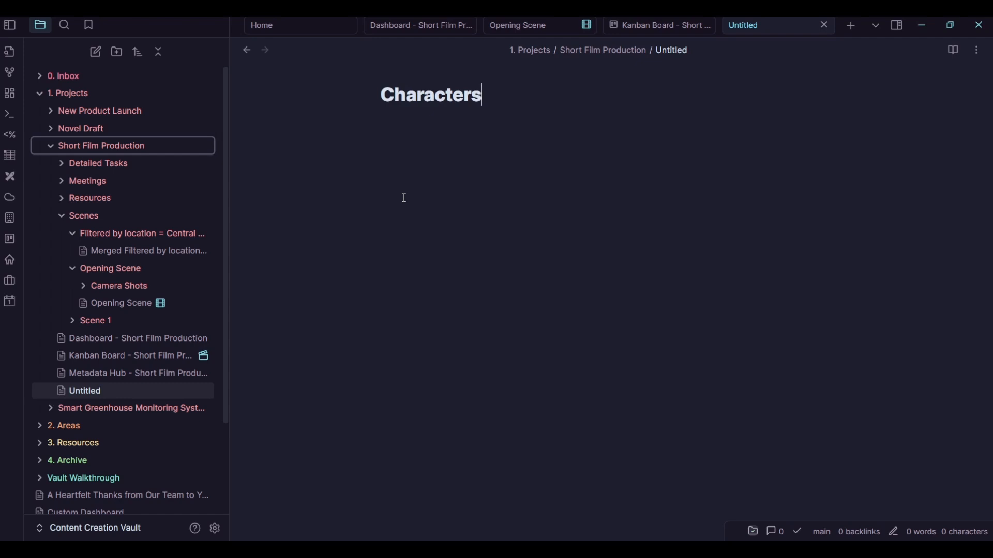
key(Return)
Add a tags property with the charactersList tag to the Characters note
text(---)
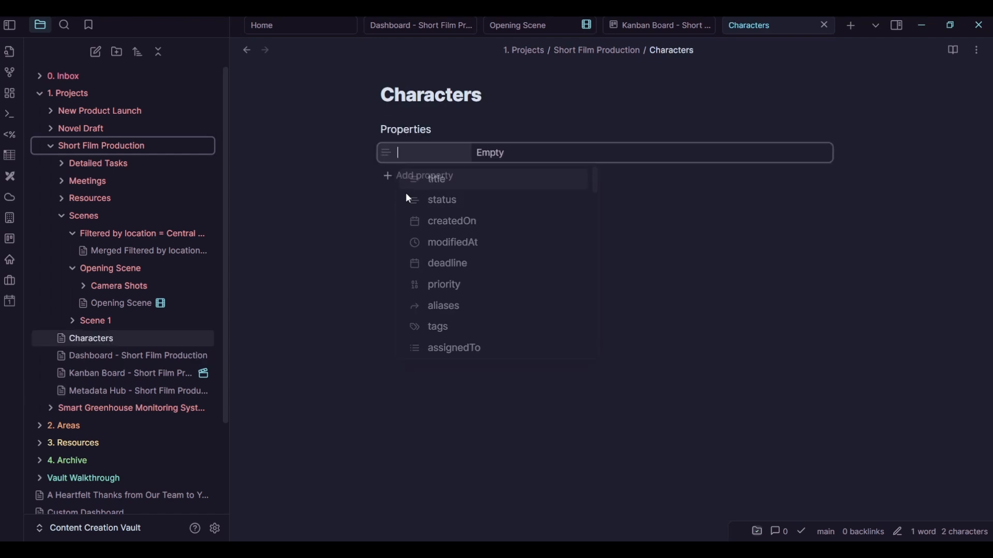
text(t)
key(Return)
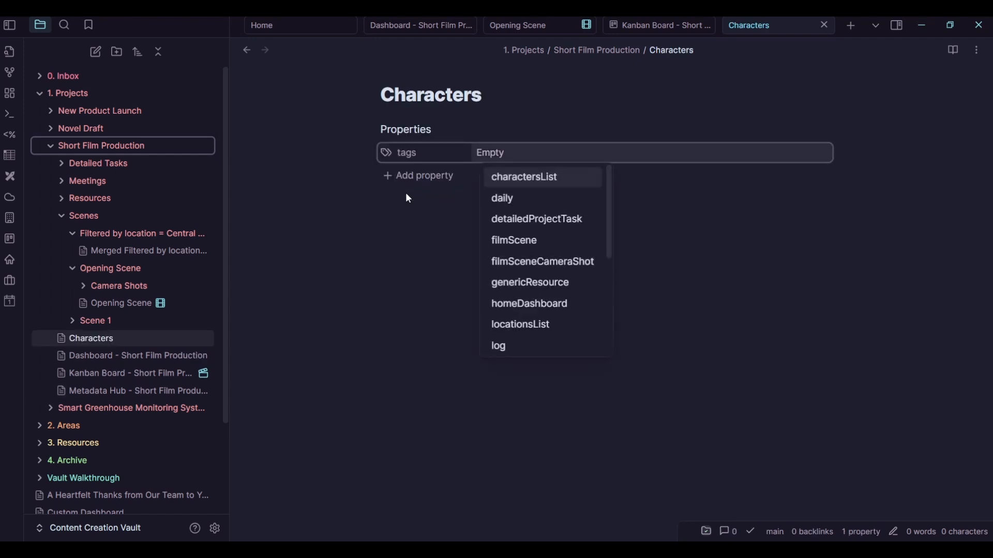
key(Return)
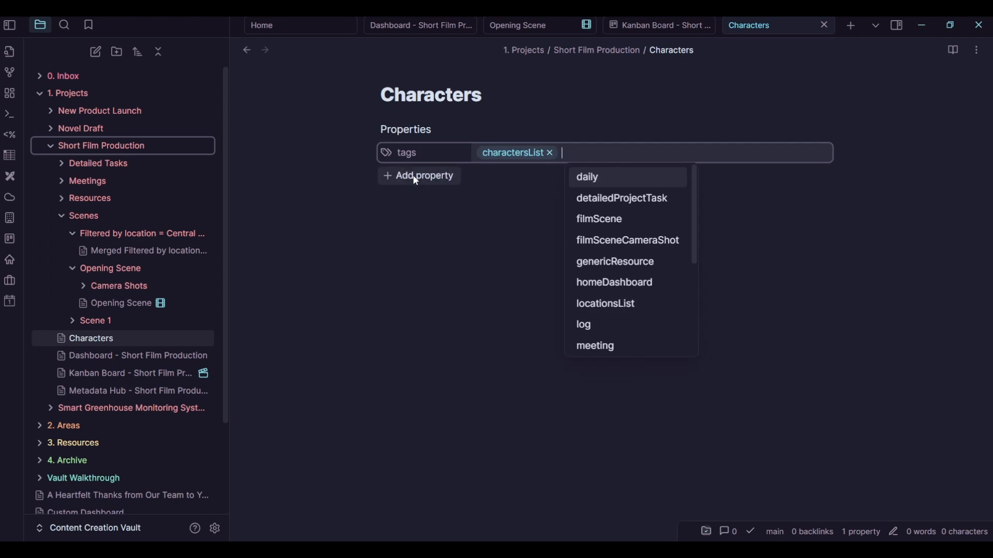
Add a charactersList property to the Characters note, containing a second character's name and "The Guardian"
click(413, 176)
text(chara)
key(Down)
key(Return)
text(Bob)
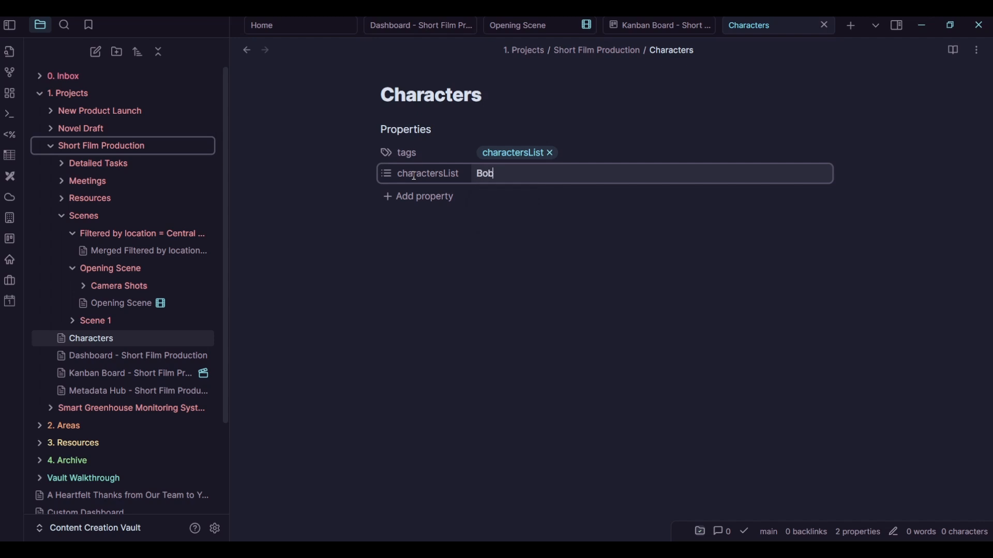
key(Return)
text(The Guardian)
key(Return)
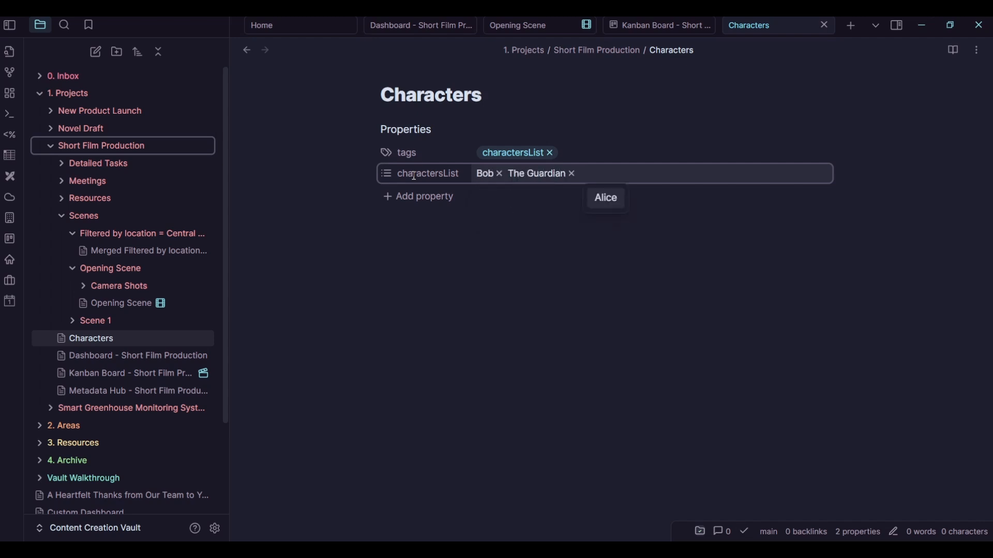
click(387, 237)
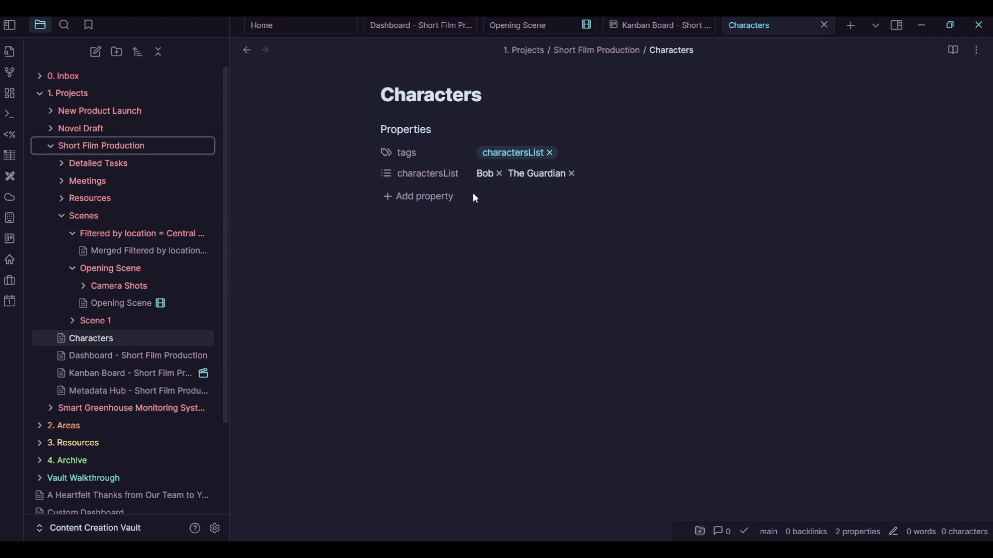
Add the first character listed in the Characters note to the Opening Scene note's characters property
click(535, 27)
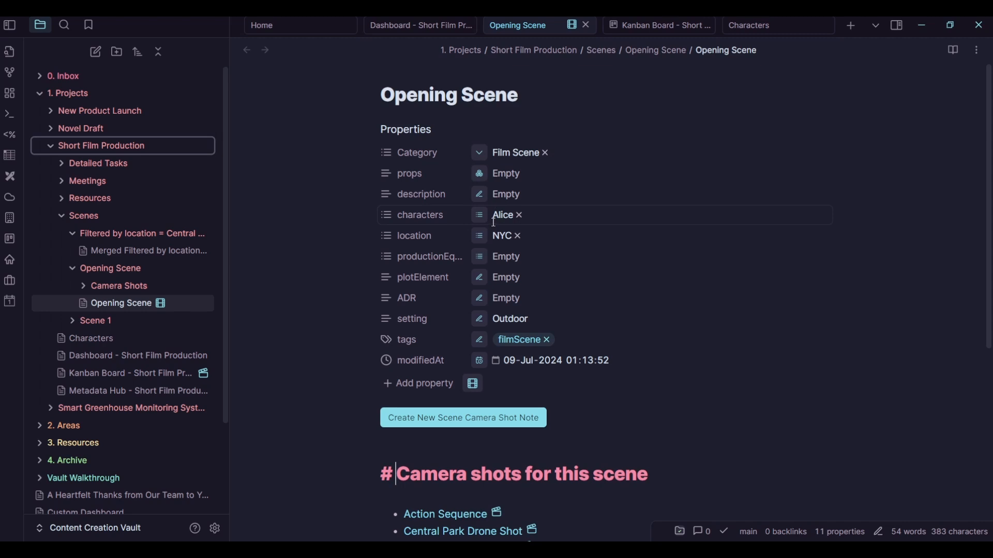
click(479, 216)
click(322, 137)
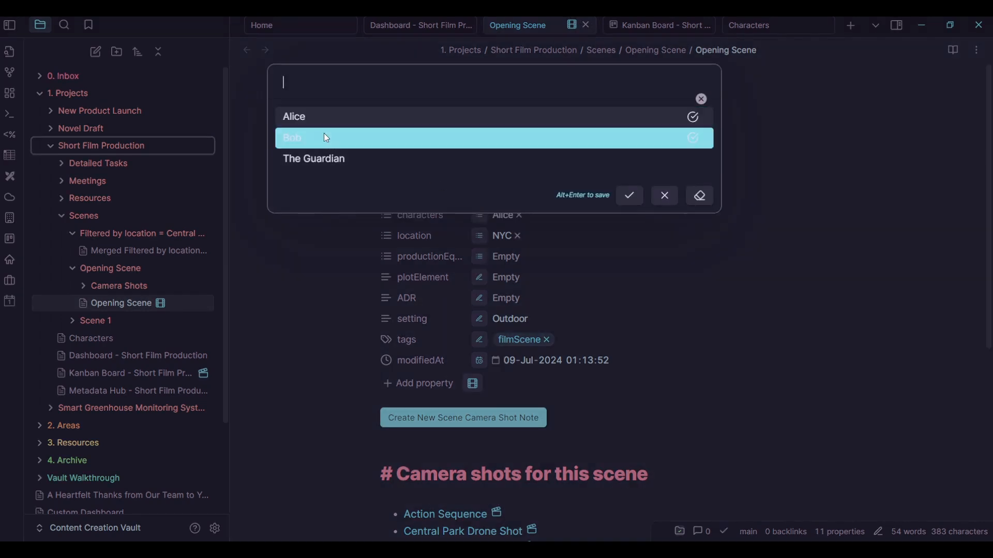
click(629, 195)
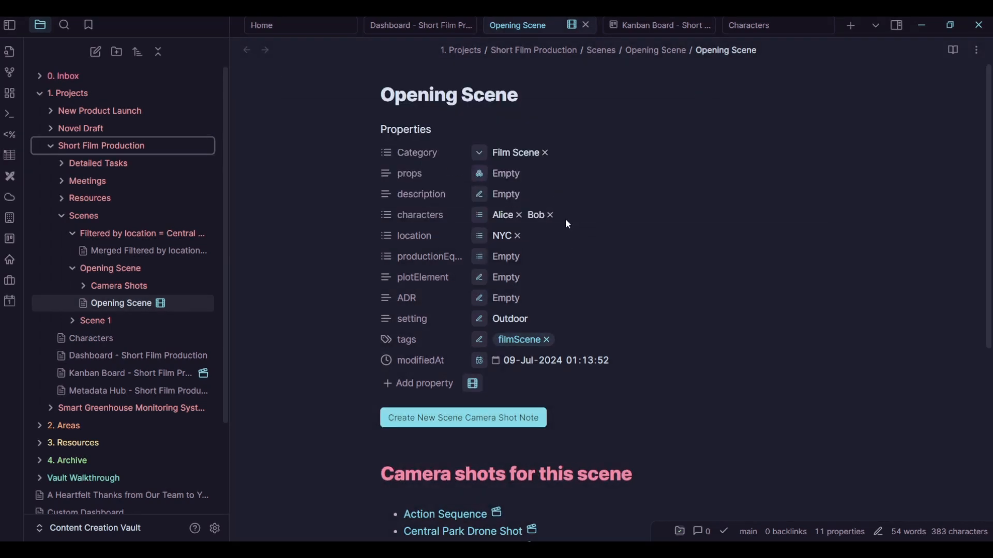
On the Kanban board, set the Central Park Wide Shot's characters field to "The Guardian" and the Characters note's other character
click(641, 25)
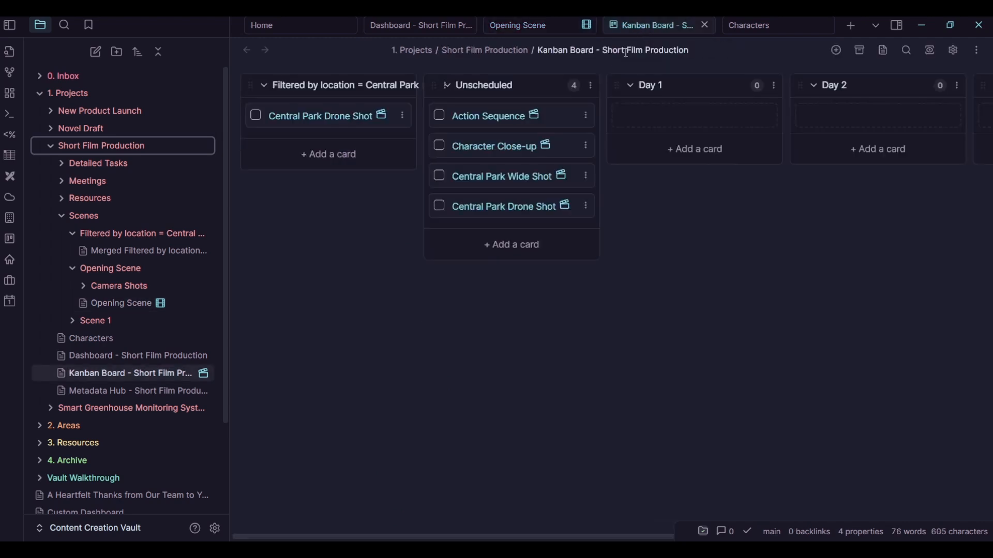
click(563, 175)
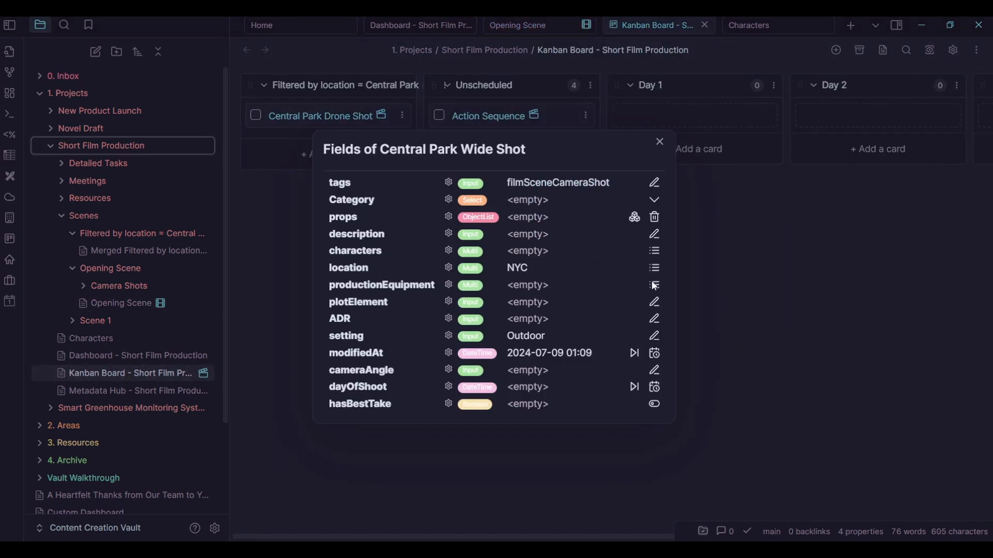
click(653, 251)
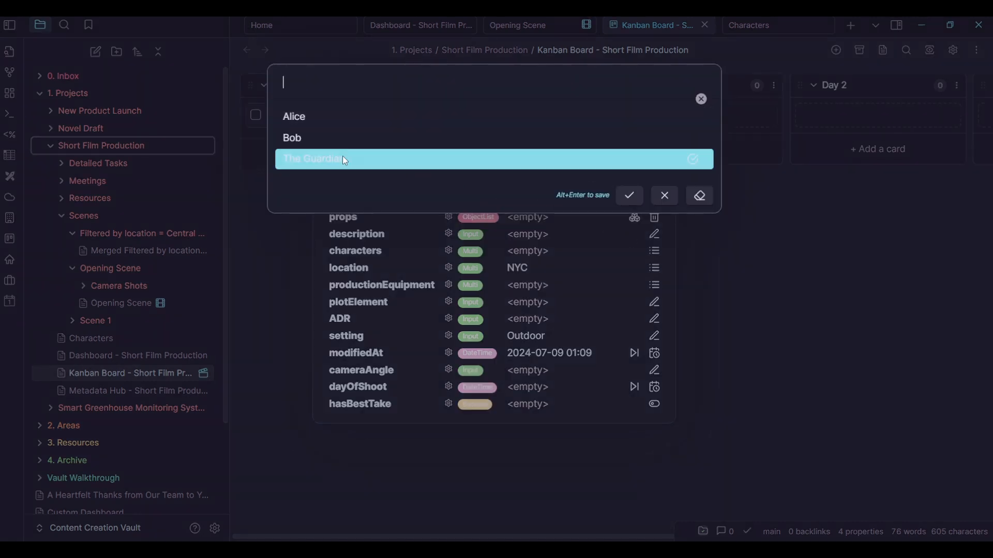
click(364, 138)
click(629, 196)
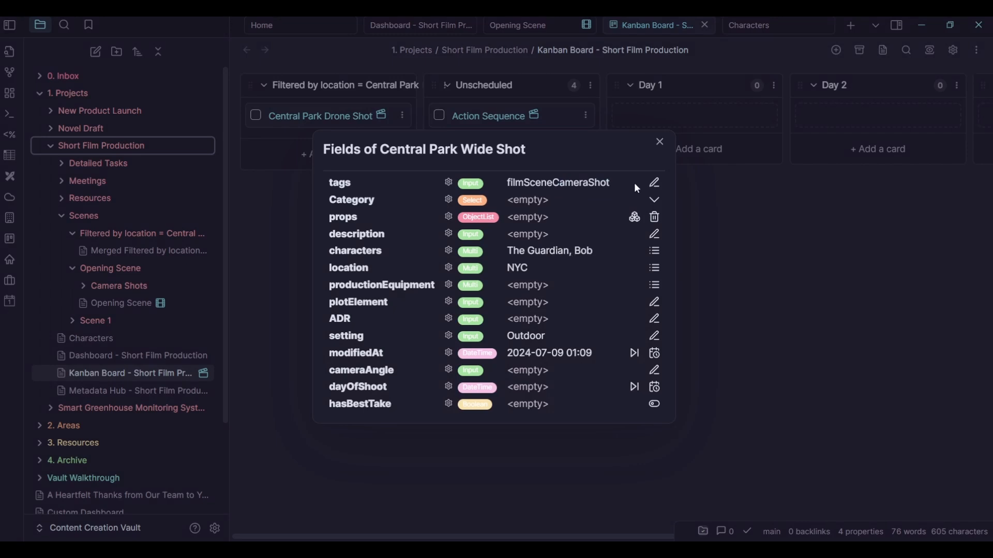
click(660, 141)
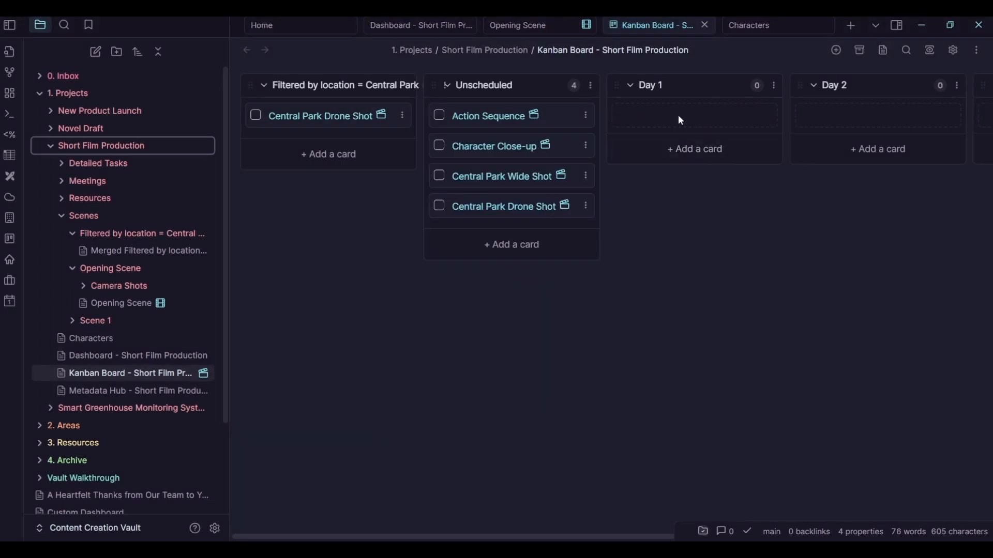
Return to the Characters note
click(768, 30)
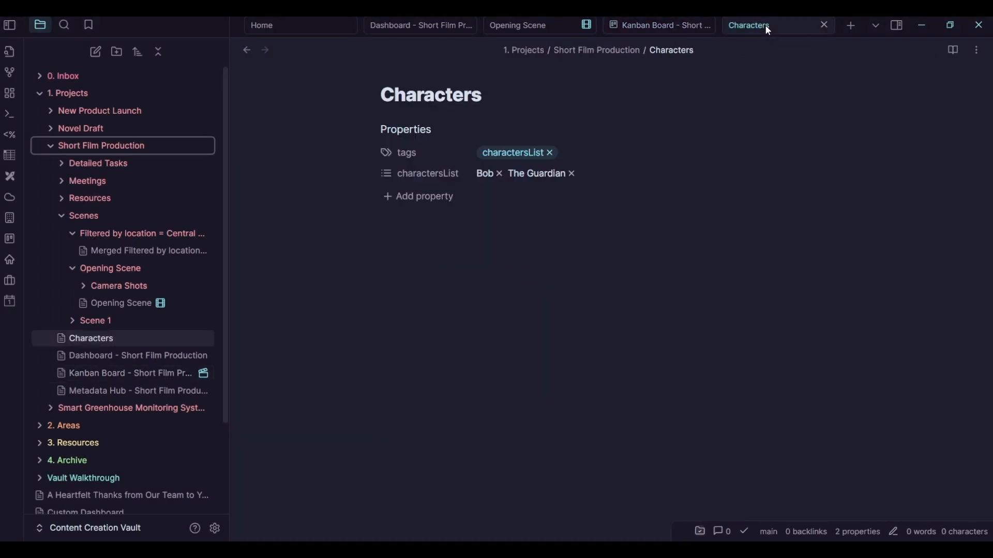